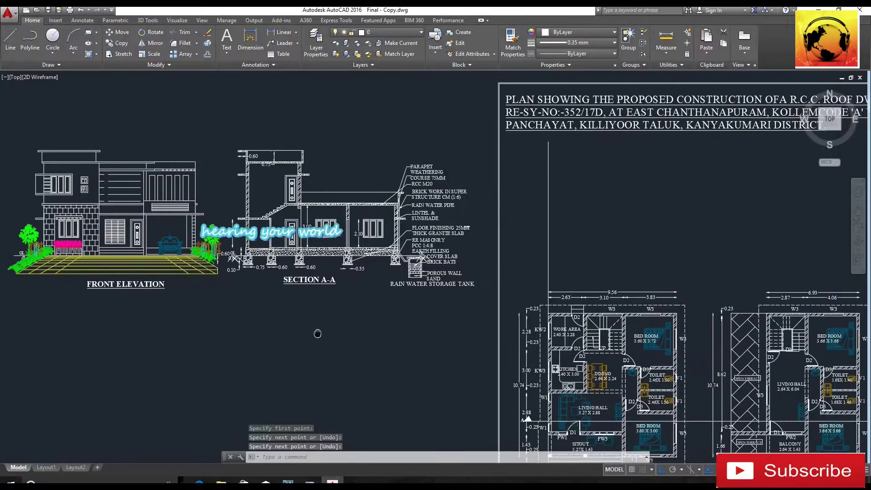
Mirror the front elevation about a vertical line beside it, keeping the source objects.
{"action": "scroll", "coordinate": [347, 214], "scroll_direction": "down", "scroll_amount": 5}
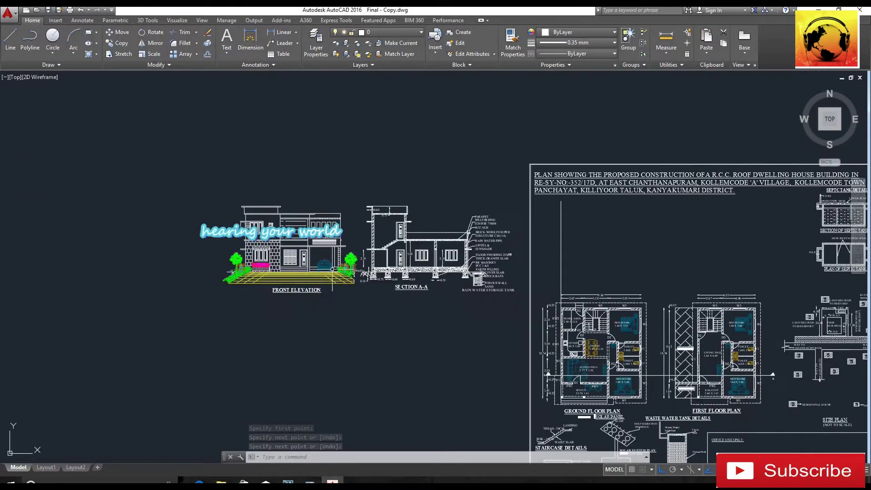
{"action": "scroll", "coordinate": [254, 208], "scroll_direction": "up", "scroll_amount": 5}
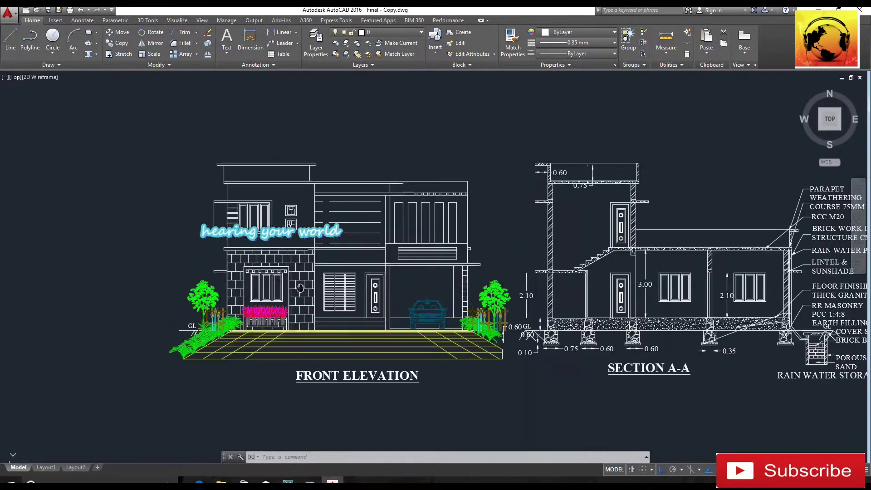
{"action": "scroll", "coordinate": [339, 277], "scroll_direction": "down", "scroll_amount": 3}
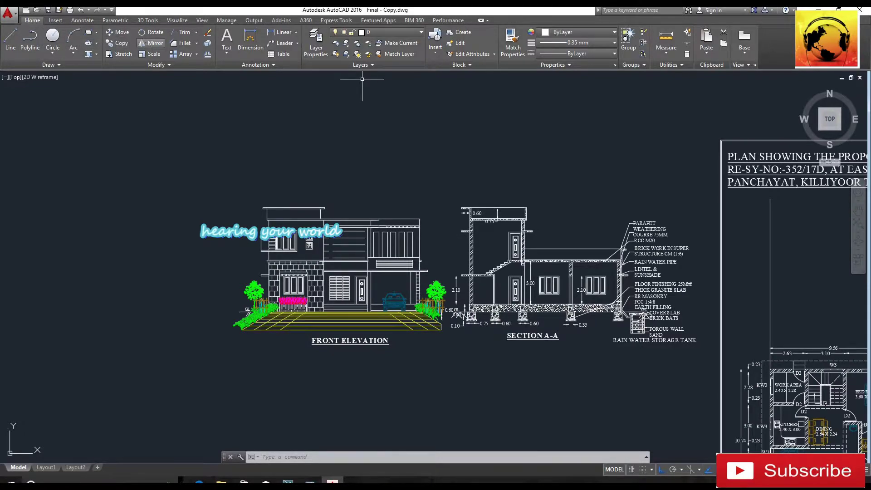
{"action": "left_click", "coordinate": [168, 158]}
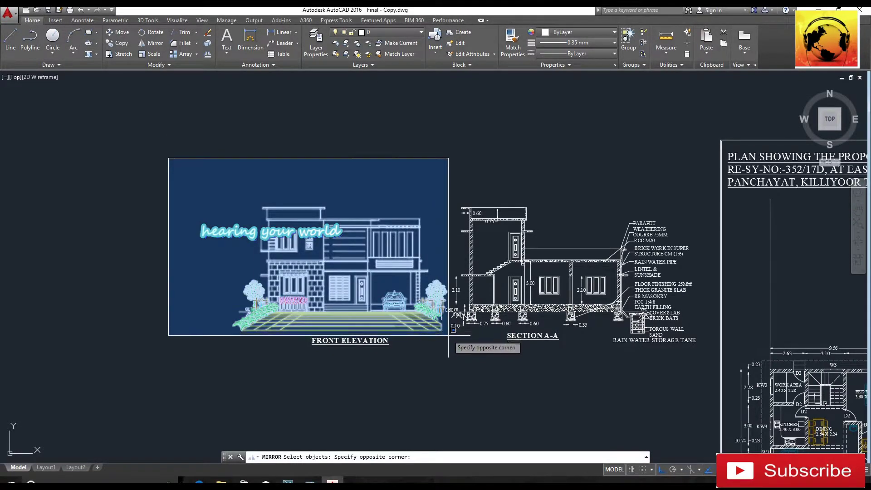
{"action": "left_click", "coordinate": [449, 336]}
{"action": "key", "text": "Return"}
{"action": "left_click", "coordinate": [210, 347]}
{"action": "left_click", "coordinate": [210, 152]}
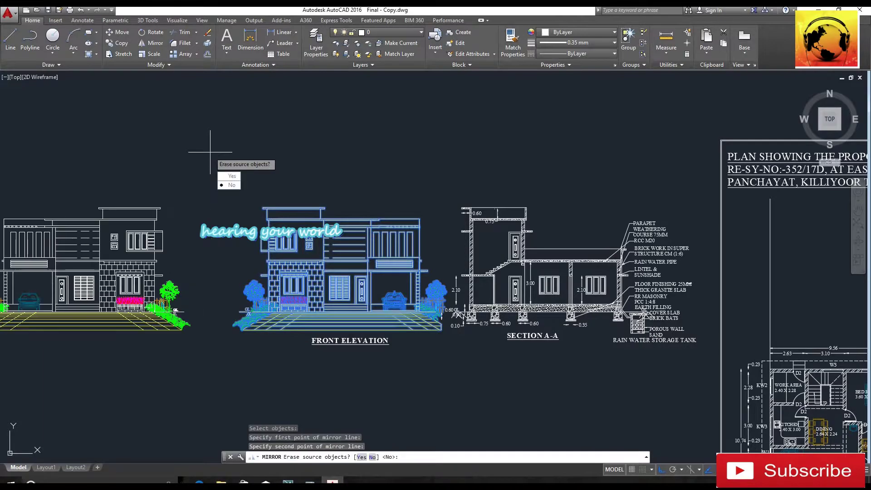
{"action": "key", "text": "Return"}
{"action": "middle_click_drag", "start_coordinate": [210, 152], "coordinate": [429, 150]}
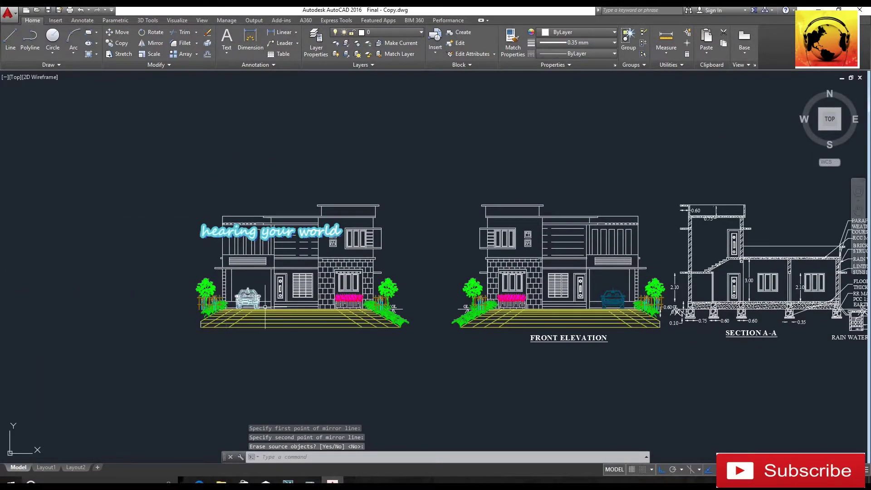
{"action": "scroll", "coordinate": [265, 307], "scroll_direction": "up", "scroll_amount": 5}
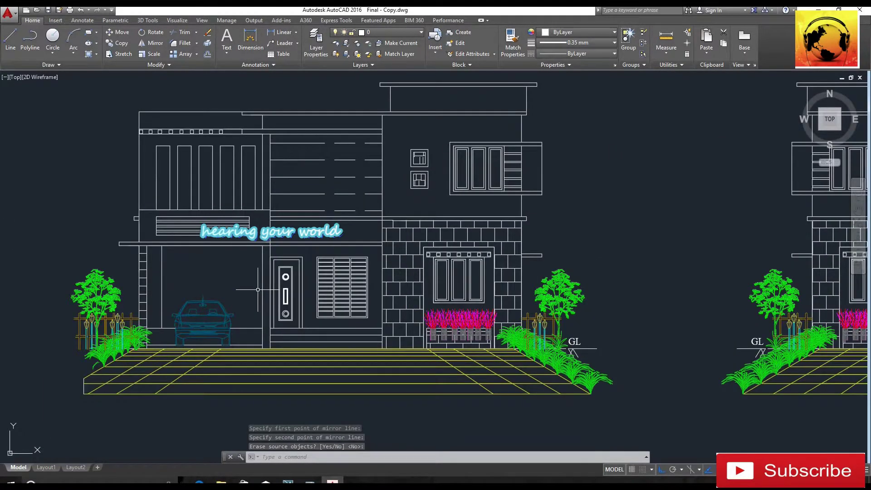
{"action": "scroll", "coordinate": [237, 274], "scroll_direction": "down", "scroll_amount": 6}
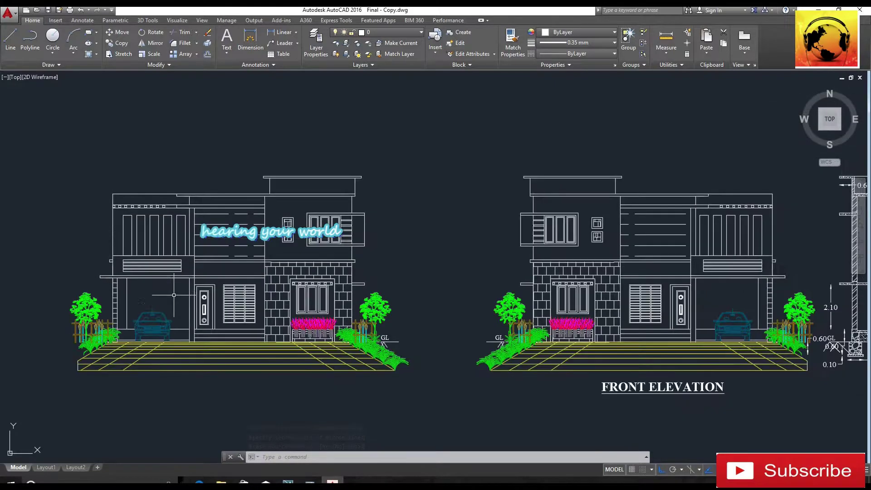
{"action": "left_click", "coordinate": [119, 34]}
{"action": "left_click", "coordinate": [26, 120]}
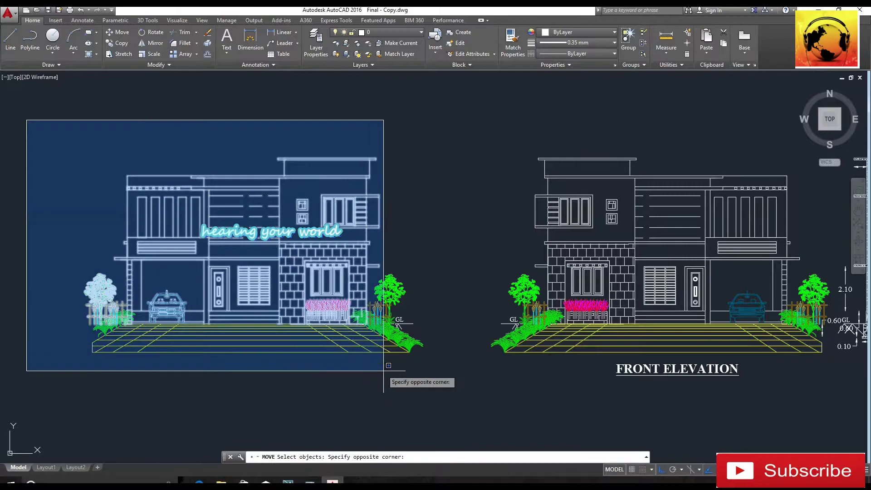
{"action": "left_click", "coordinate": [463, 414]}
Move the mirrored elevation by its porch pillar corner onto the sheet above the ground floor plan, aligned with the vertical projection line.
{"action": "left_click", "coordinate": [122, 33]}
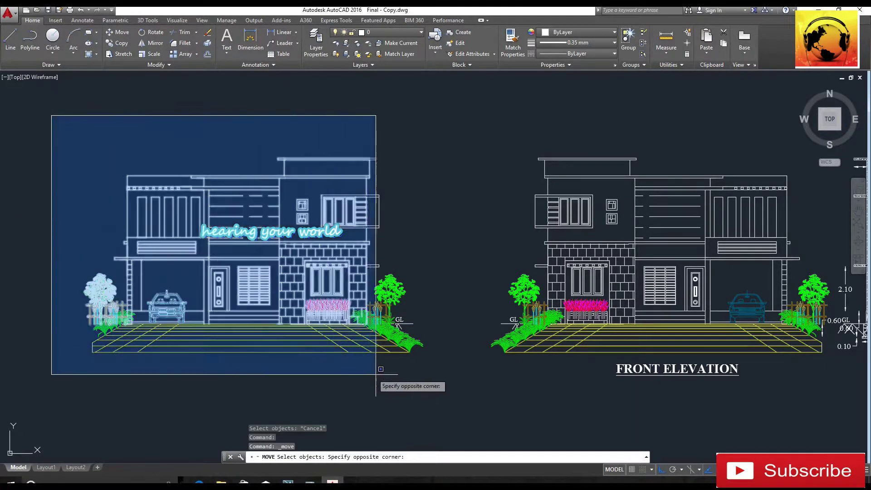
{"action": "left_click", "coordinate": [451, 405]}
{"action": "scroll", "coordinate": [151, 315], "scroll_direction": "up", "scroll_amount": 6}
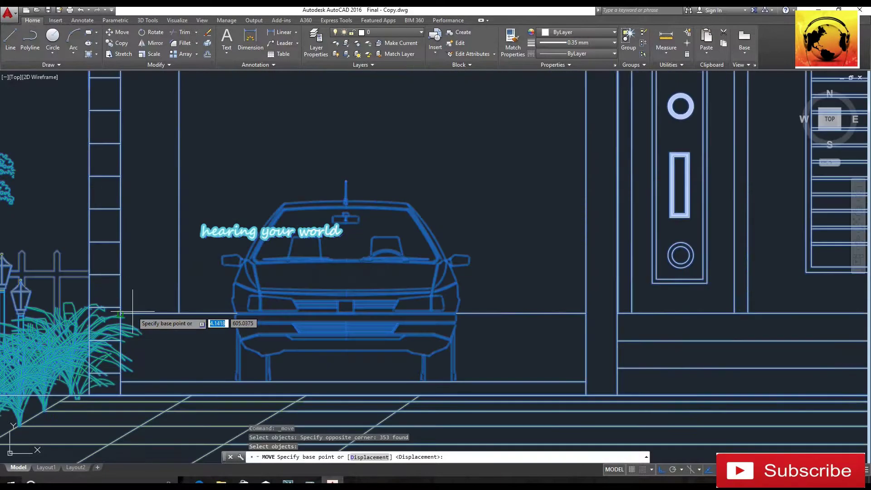
{"action": "scroll", "coordinate": [98, 314], "scroll_direction": "down", "scroll_amount": 6}
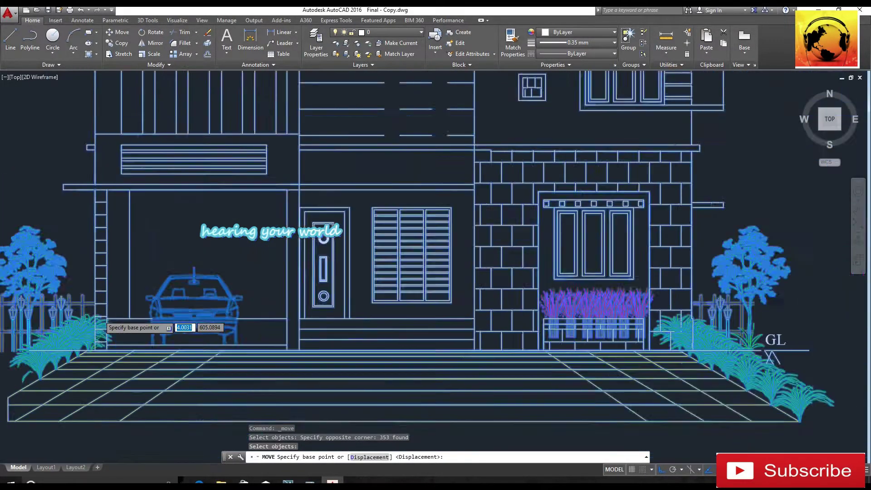
{"action": "scroll", "coordinate": [466, 310], "scroll_direction": "up", "scroll_amount": 5}
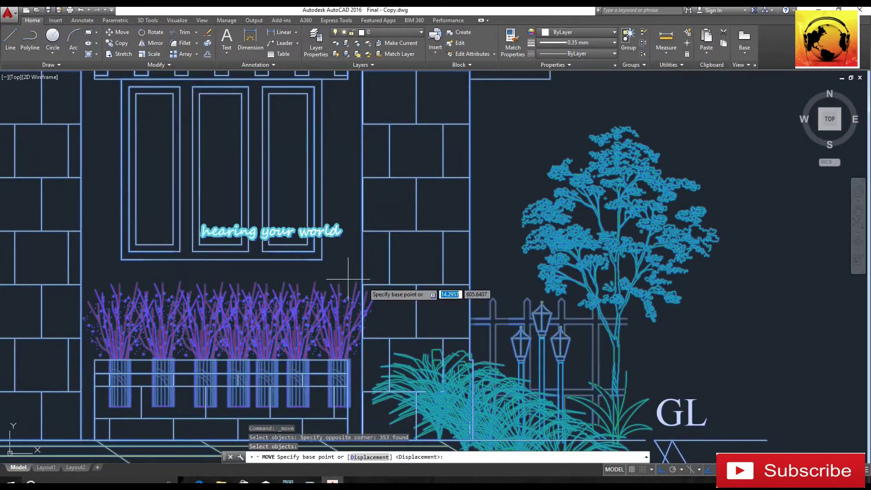
{"action": "scroll", "coordinate": [265, 254], "scroll_direction": "down", "scroll_amount": 10}
{"action": "scroll", "coordinate": [96, 271], "scroll_direction": "up", "scroll_amount": 10}
{"action": "scroll", "coordinate": [96, 271], "scroll_direction": "up", "scroll_amount": 2}
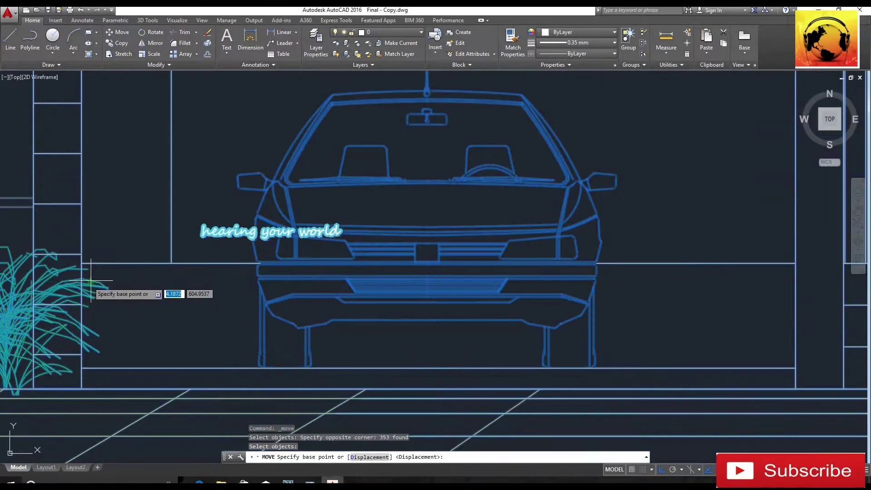
{"action": "scroll", "coordinate": [100, 267], "scroll_direction": "up", "scroll_amount": 2}
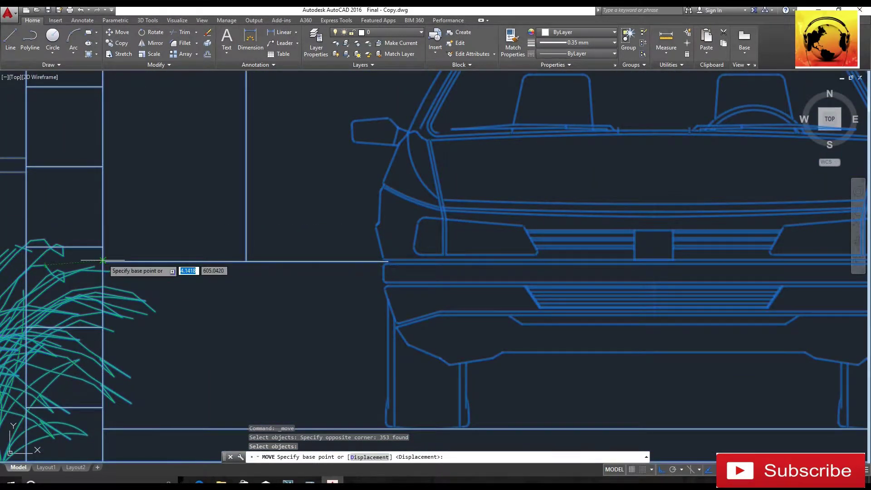
{"action": "left_click", "coordinate": [35, 262]}
{"action": "scroll", "coordinate": [182, 268], "scroll_direction": "down", "scroll_amount": 12}
{"action": "middle_click_drag", "start_coordinate": [322, 289], "coordinate": [114, 301]}
{"action": "scroll", "coordinate": [286, 287], "scroll_direction": "up", "scroll_amount": 6}
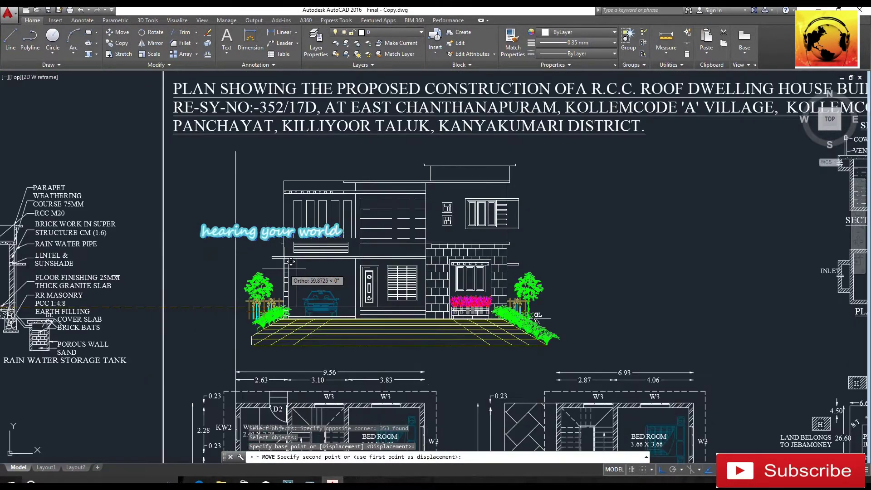
{"action": "left_click", "coordinate": [242, 159]}
Erase the car from the porch of the moved elevation.
{"action": "key", "text": "space"}
{"action": "scroll", "coordinate": [369, 202], "scroll_direction": "down", "scroll_amount": 2}
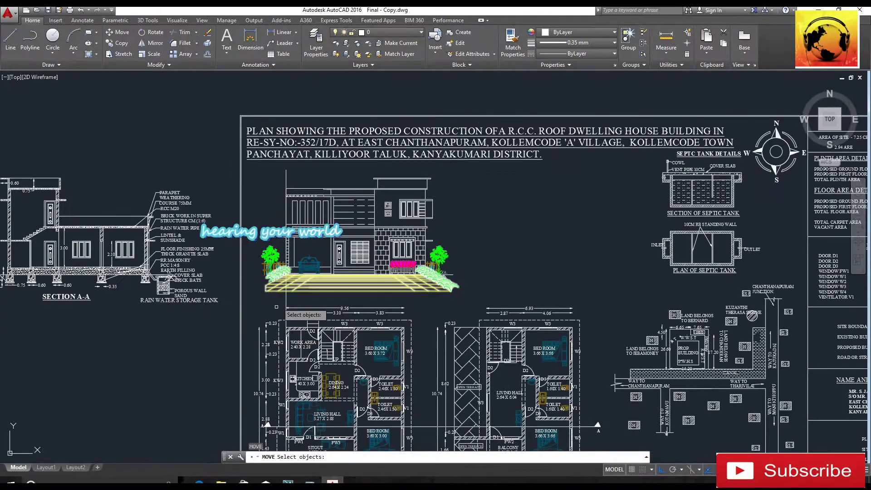
{"action": "scroll", "coordinate": [283, 294], "scroll_direction": "up", "scroll_amount": 2}
{"action": "scroll", "coordinate": [317, 231], "scroll_direction": "up", "scroll_amount": 5}
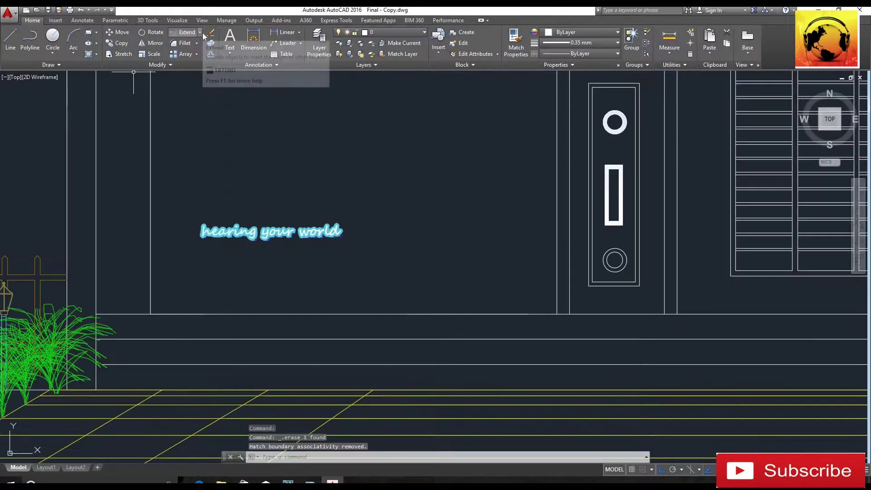
Trim the porch pillar's inner edge at the plinth top and erase its leftover segment below.
{"action": "left_click", "coordinate": [196, 31]}
{"action": "left_click", "coordinate": [184, 33]}
{"action": "key", "text": "space"}
{"action": "scroll", "coordinate": [109, 328], "scroll_direction": "up", "scroll_amount": 6}
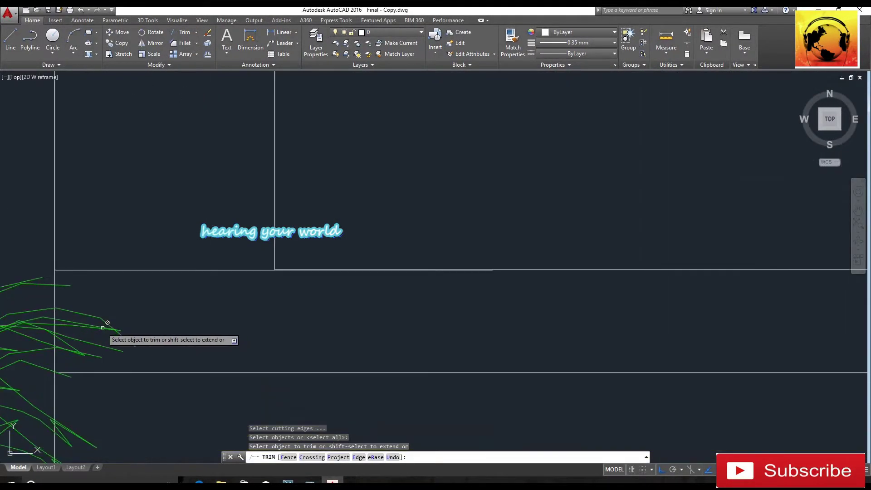
{"action": "left_click", "coordinate": [54, 274]}
{"action": "key", "text": "space"}
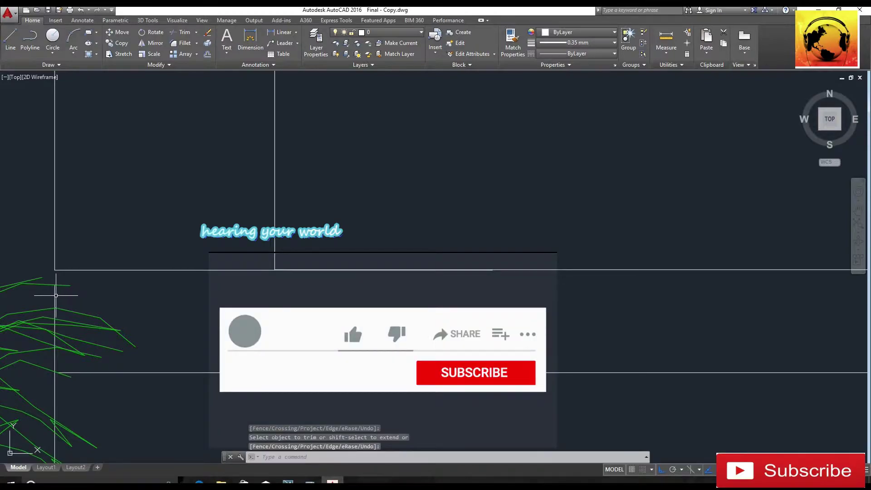
{"action": "left_click", "coordinate": [56, 295]}
{"action": "key", "text": "Delete"}
Draw the plinth outline from the pillar's inner corner across to its outer edge, 0.025 beyond it, and down to the ground line.
{"action": "scroll", "coordinate": [196, 243], "scroll_direction": "down", "scroll_amount": 4}
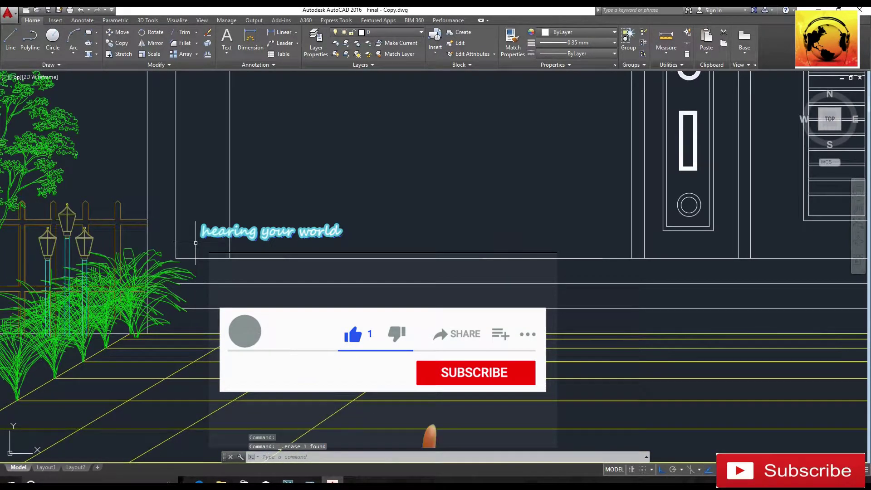
{"action": "scroll", "coordinate": [175, 245], "scroll_direction": "down", "scroll_amount": 4}
{"action": "scroll", "coordinate": [169, 249], "scroll_direction": "up", "scroll_amount": 8}
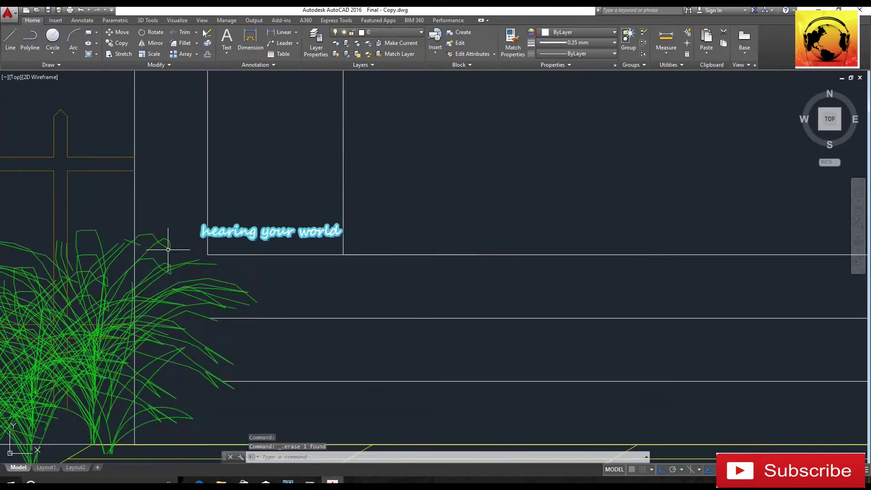
{"action": "left_click", "coordinate": [12, 45]}
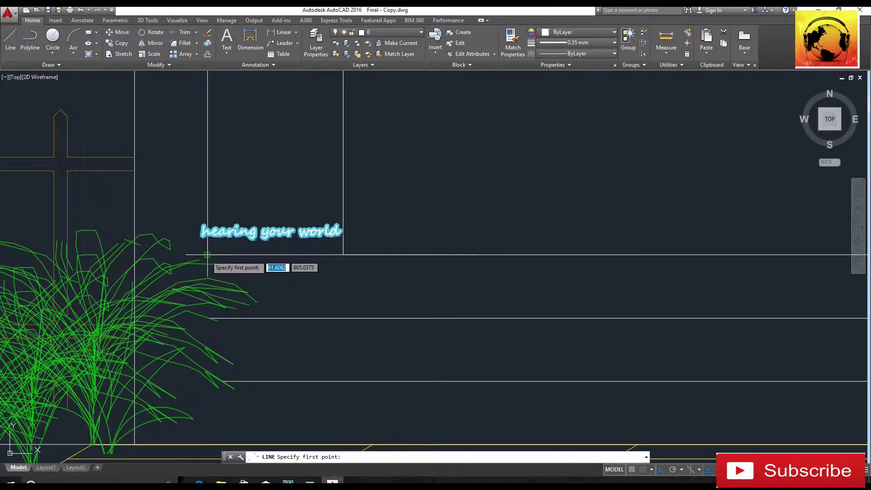
{"action": "scroll", "coordinate": [147, 258], "scroll_direction": "up", "scroll_amount": 4}
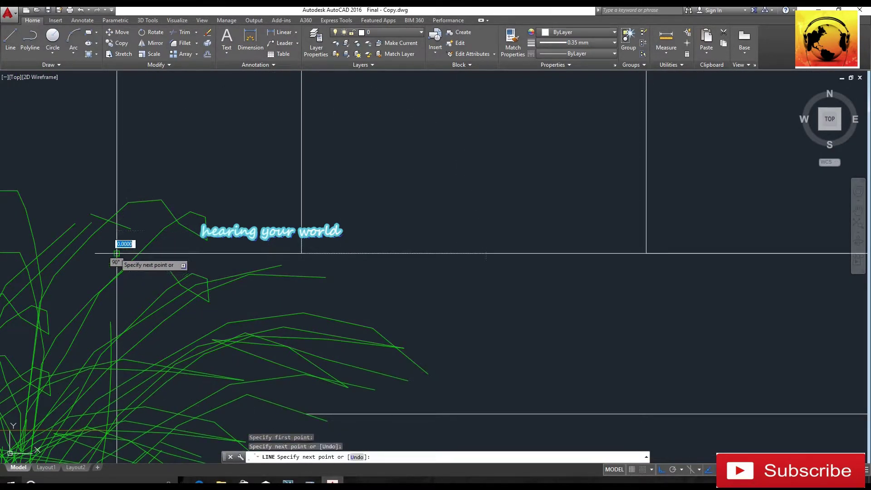
{"action": "type", "text": ".025"}
{"action": "key", "text": "Return"}
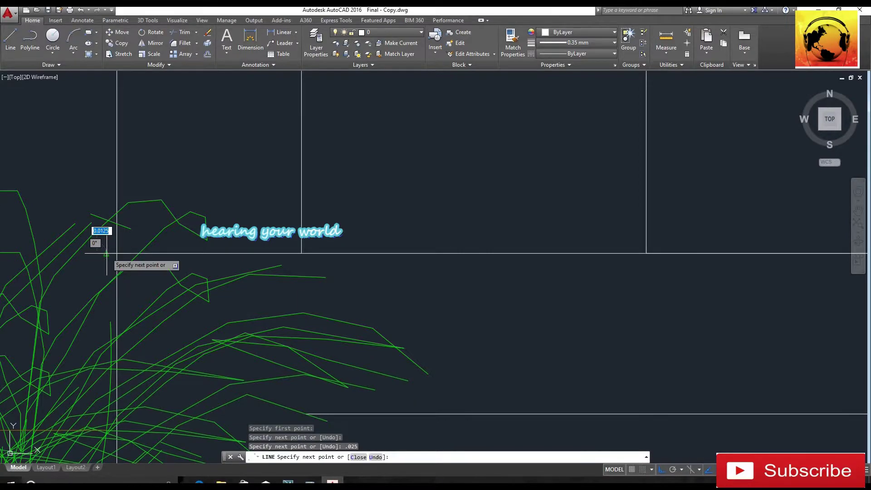
{"action": "scroll", "coordinate": [109, 258], "scroll_direction": "down", "scroll_amount": 2}
{"action": "scroll", "coordinate": [132, 344], "scroll_direction": "up", "scroll_amount": 4}
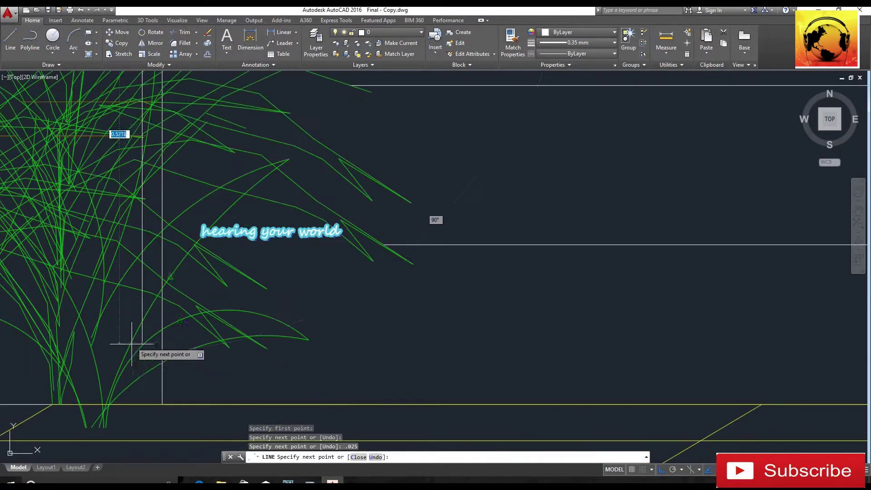
{"action": "left_click", "coordinate": [142, 404]}
{"action": "key", "text": "Return"}
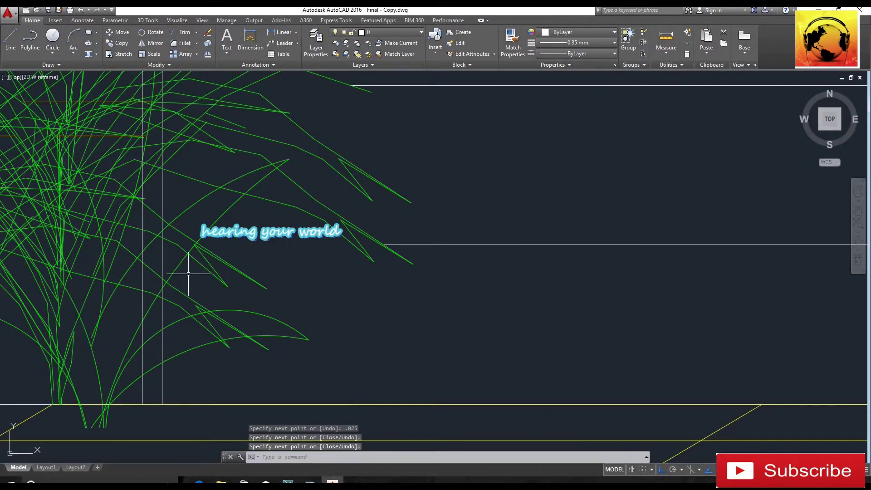
Draw a vertical projection line from the wall corner between staircase and bedroom on the ground floor plan up past the elevation's roof.
{"action": "scroll", "coordinate": [184, 275], "scroll_direction": "down", "scroll_amount": 3}
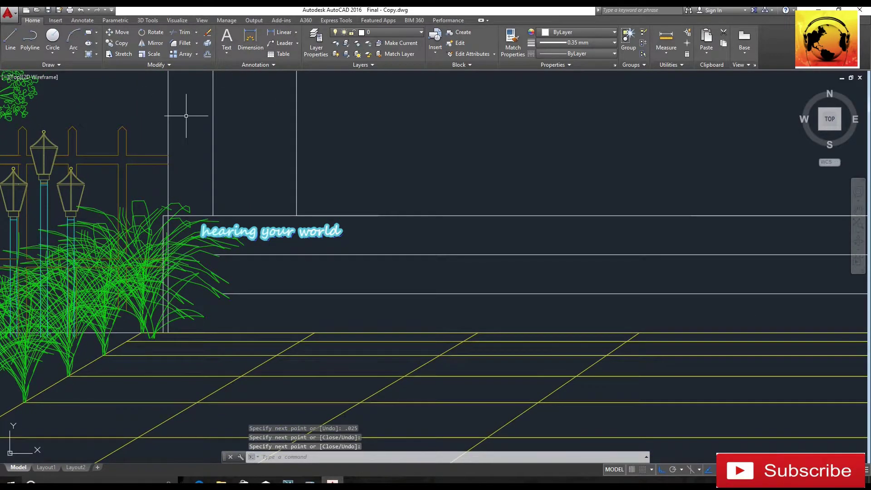
{"action": "scroll", "coordinate": [184, 170], "scroll_direction": "down", "scroll_amount": 2}
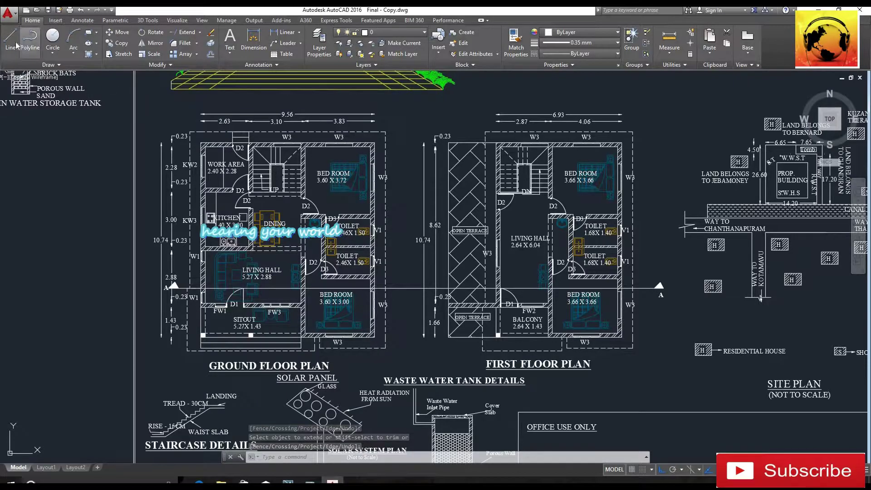
{"action": "left_click", "coordinate": [16, 44]}
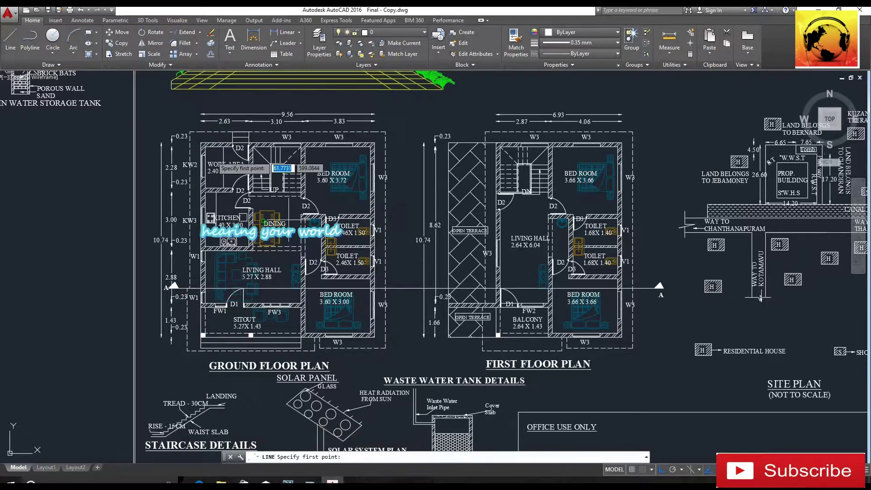
{"action": "scroll", "coordinate": [227, 316], "scroll_direction": "up", "scroll_amount": 5}
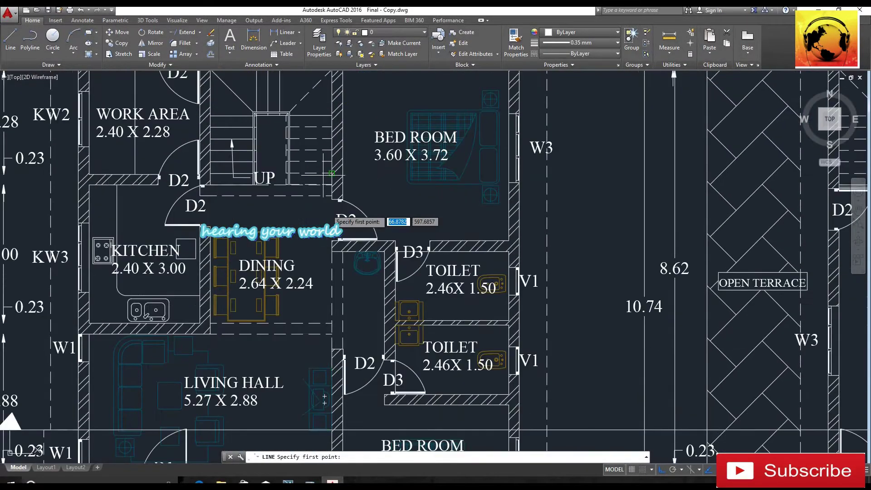
{"action": "scroll", "coordinate": [341, 257], "scroll_direction": "up", "scroll_amount": 5}
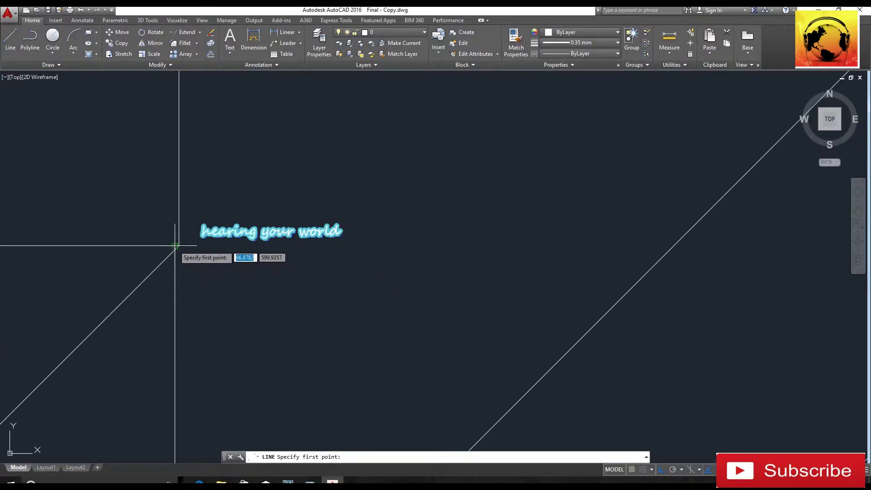
{"action": "left_click", "coordinate": [175, 245]}
{"action": "scroll", "coordinate": [175, 247], "scroll_direction": "down", "scroll_amount": 5}
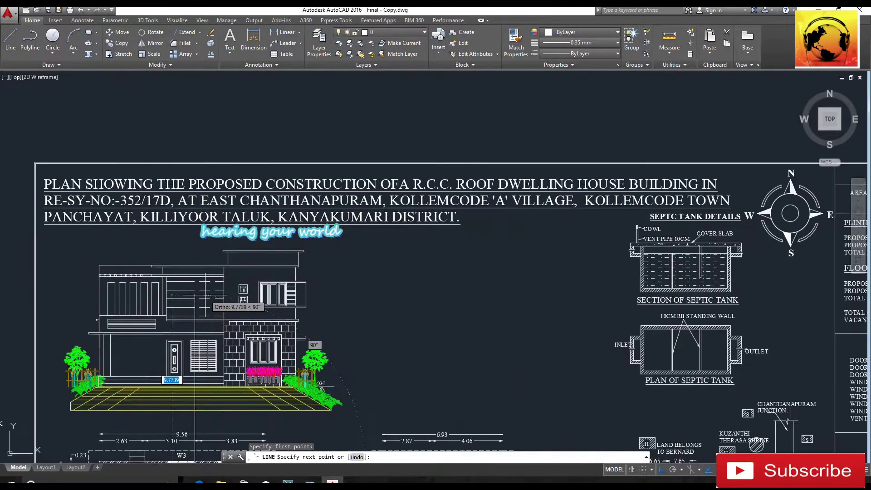
{"action": "middle_click_drag", "start_coordinate": [195, 232], "coordinate": [248, 194]}
{"action": "scroll", "coordinate": [283, 298], "scroll_direction": "up", "scroll_amount": 2}
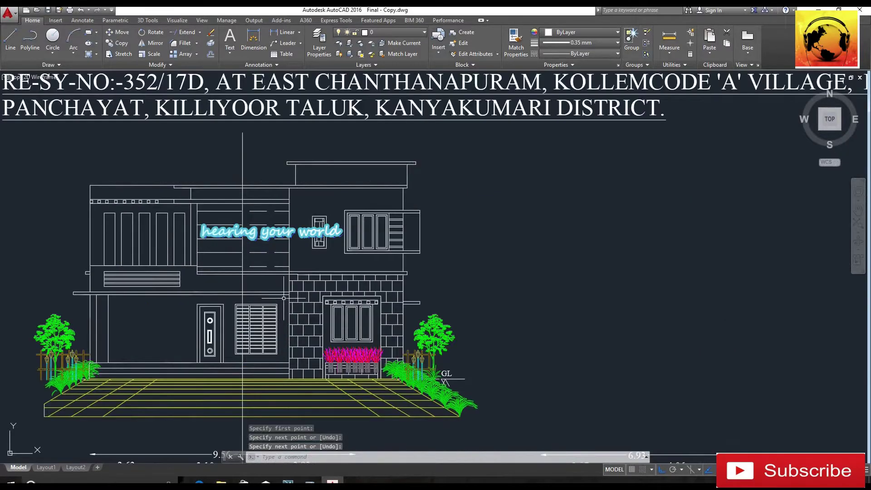
Draw a vertical projection line from the rear bedroom's outer wall corner on the ground floor plan up past the elevation's roof.
{"action": "scroll", "coordinate": [374, 319], "scroll_direction": "down", "scroll_amount": 2}
{"action": "middle_click_drag", "start_coordinate": [381, 359], "coordinate": [359, 214]}
{"action": "key", "text": "Return"}
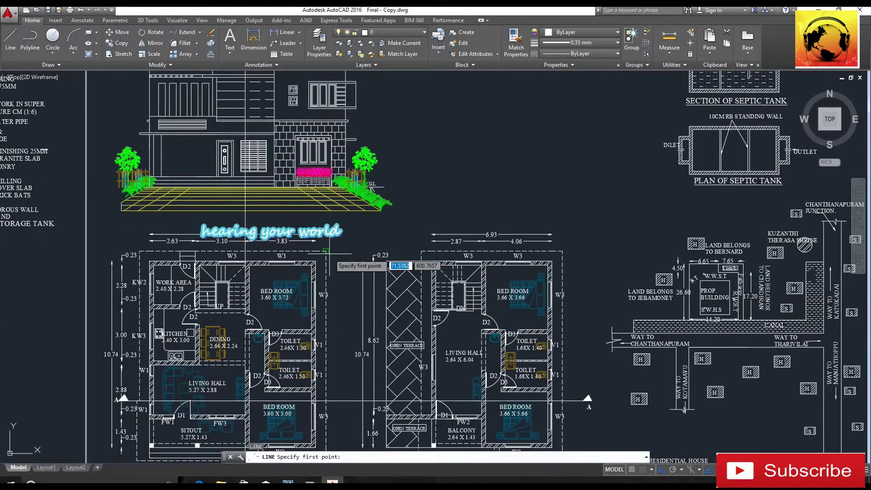
{"action": "left_click", "coordinate": [315, 262]}
{"action": "mouse_move", "coordinate": [316, 142]}
{"action": "middle_mouse_down"}
{"action": "mouse_move", "coordinate": [313, 347]}
{"action": "mouse_move", "coordinate": [302, 294]}
{"action": "mouse_move", "coordinate": [358, 246]}
{"action": "mouse_move", "coordinate": [404, 113]}
{"action": "middle_mouse_up"}
{"action": "scroll", "coordinate": [314, 252], "scroll_direction": "up", "scroll_amount": 2}
{"action": "left_click", "coordinate": [315, 237]}
{"action": "key", "text": "Return"}
Erase the stone cladding hatch around the ground-floor bedroom window on the elevation.
{"action": "left_click", "coordinate": [302, 293]}
{"action": "key", "text": "Delete"}
{"action": "scroll", "coordinate": [358, 246], "scroll_direction": "down", "scroll_amount": 2}
Draw a vertical projection line from the D1 door jamb next to FW1 on the ground floor plan up into the elevation's porch.
{"action": "scroll", "coordinate": [328, 295], "scroll_direction": "up", "scroll_amount": 5}
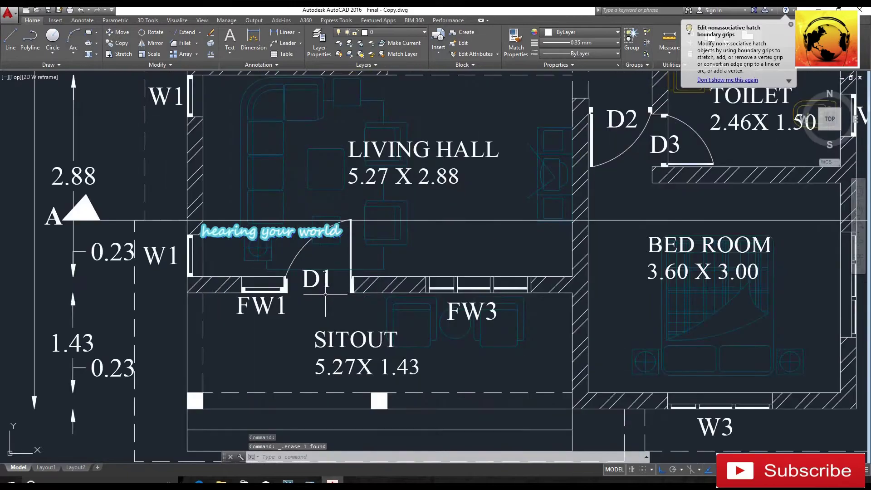
{"action": "middle_click_drag", "start_coordinate": [328, 295], "coordinate": [327, 353]}
{"action": "left_click", "coordinate": [10, 39]}
{"action": "scroll", "coordinate": [281, 318], "scroll_direction": "up", "scroll_amount": 4}
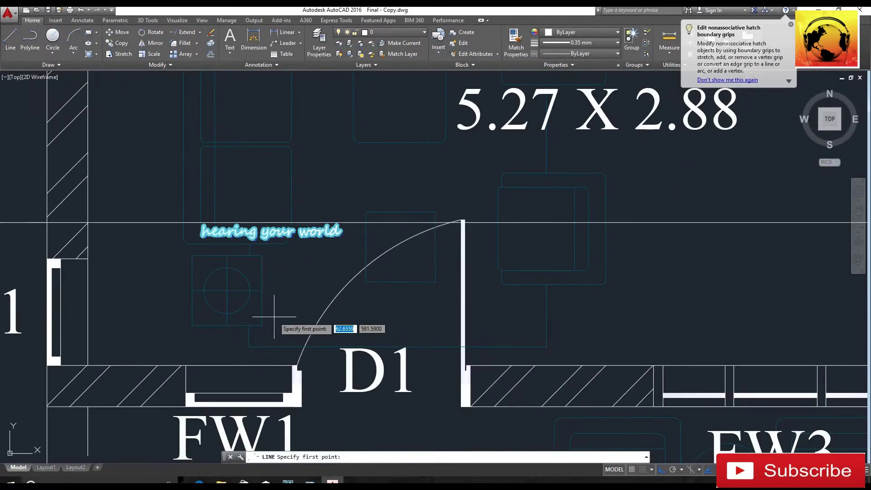
{"action": "left_click", "coordinate": [285, 338]}
{"action": "scroll", "coordinate": [293, 245], "scroll_direction": "down", "scroll_amount": 4}
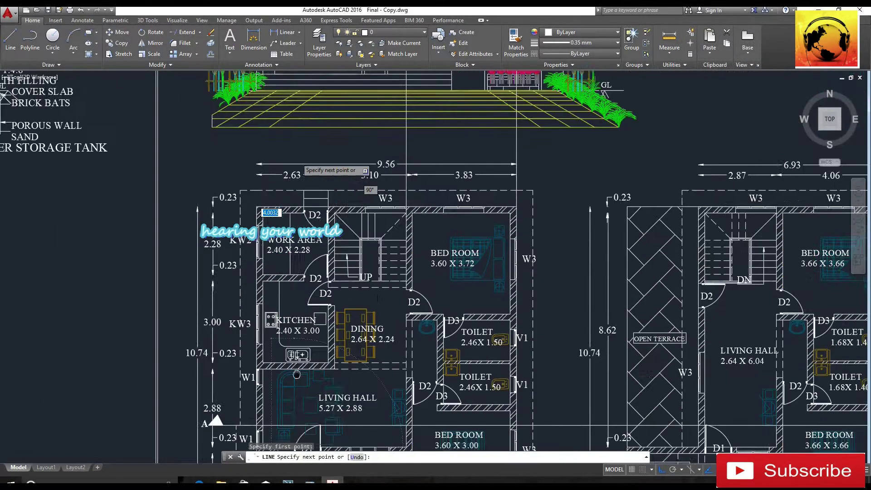
{"action": "middle_click_drag", "start_coordinate": [293, 245], "coordinate": [292, 449]}
{"action": "scroll", "coordinate": [293, 207], "scroll_direction": "up", "scroll_amount": 4}
{"action": "left_click", "coordinate": [293, 207]}
{"action": "key", "text": "Return"}
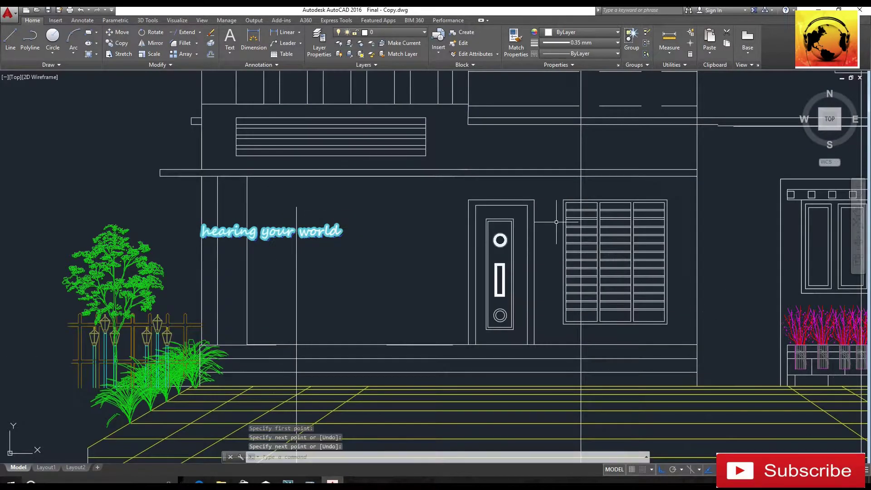
Move the elevation's front door horizontally so its frame edge meets the D1 projection line, and erase that line.
{"action": "left_click", "coordinate": [119, 32]}
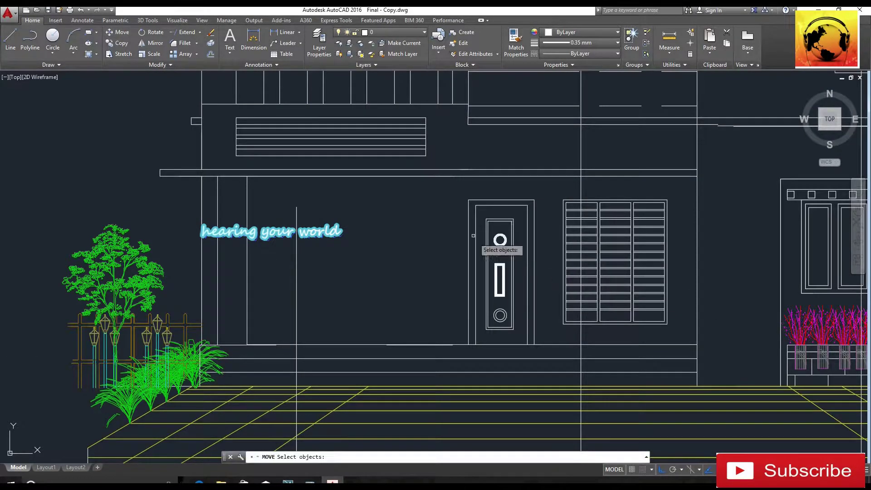
{"action": "left_click", "coordinate": [457, 187]}
{"action": "left_click", "coordinate": [558, 365]}
{"action": "key", "text": "Return"}
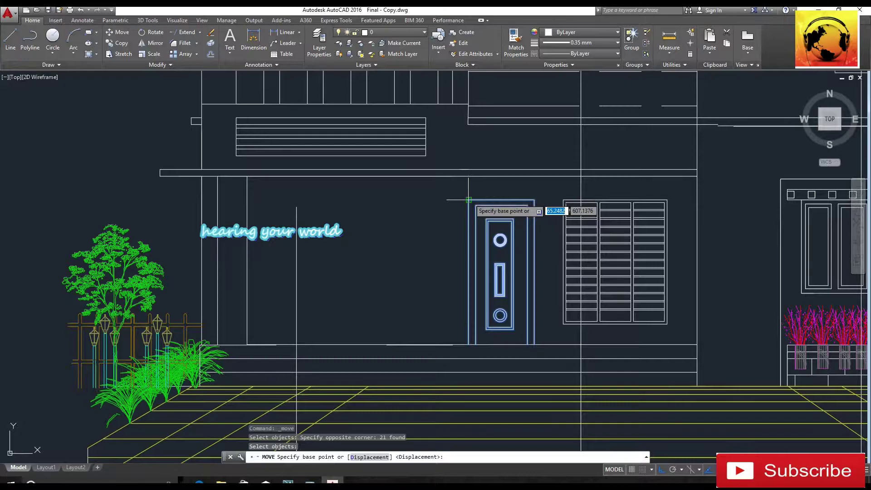
{"action": "left_click", "coordinate": [468, 199]}
{"action": "middle_click_drag", "start_coordinate": [468, 200], "coordinate": [292, 195]}
{"action": "scroll", "coordinate": [295, 195], "scroll_direction": "up", "scroll_amount": 4}
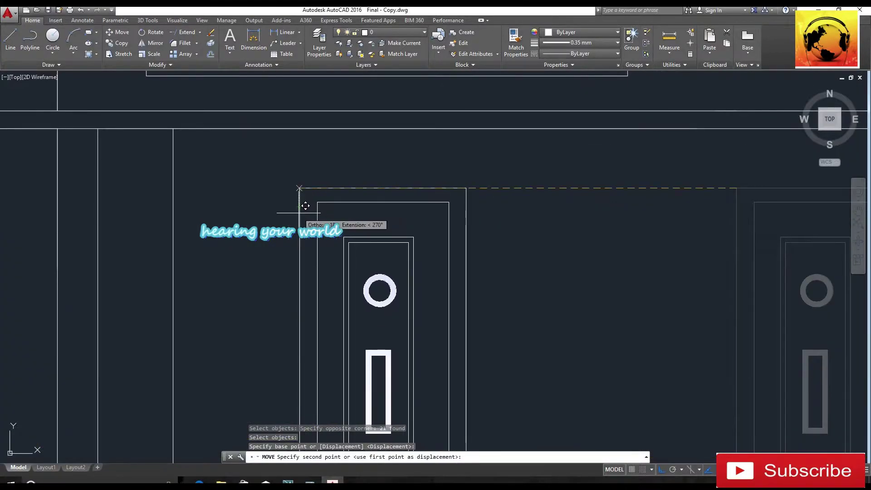
{"action": "left_click", "coordinate": [305, 206]}
{"action": "key", "text": "Return"}
{"action": "scroll", "coordinate": [403, 322], "scroll_direction": "down", "scroll_amount": 4}
{"action": "key", "text": "Escape"}
{"action": "left_click", "coordinate": [385, 323]}
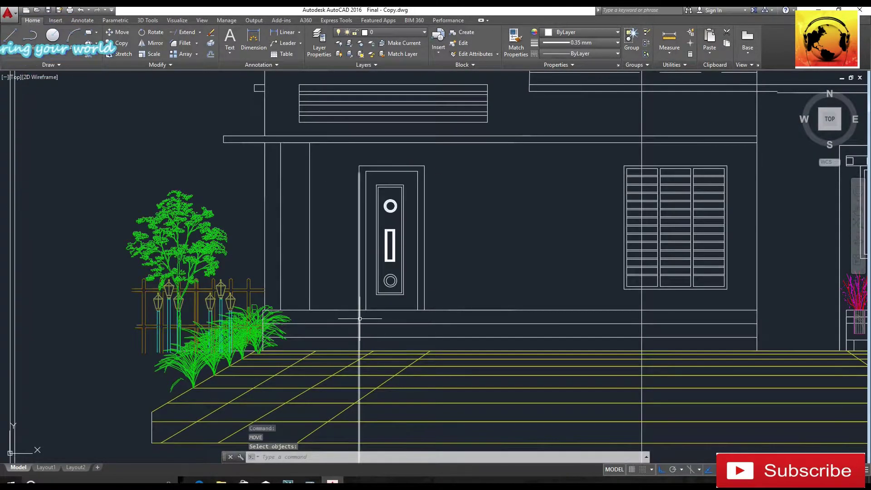
{"action": "key", "text": "Delete"}
Draw a vertical projection line from the outer edge of window FW1 on the ground floor plan up to the elevation's front door head.
{"action": "scroll", "coordinate": [413, 229], "scroll_direction": "down", "scroll_amount": 5}
{"action": "middle_click_drag", "start_coordinate": [455, 346], "coordinate": [466, 234]}
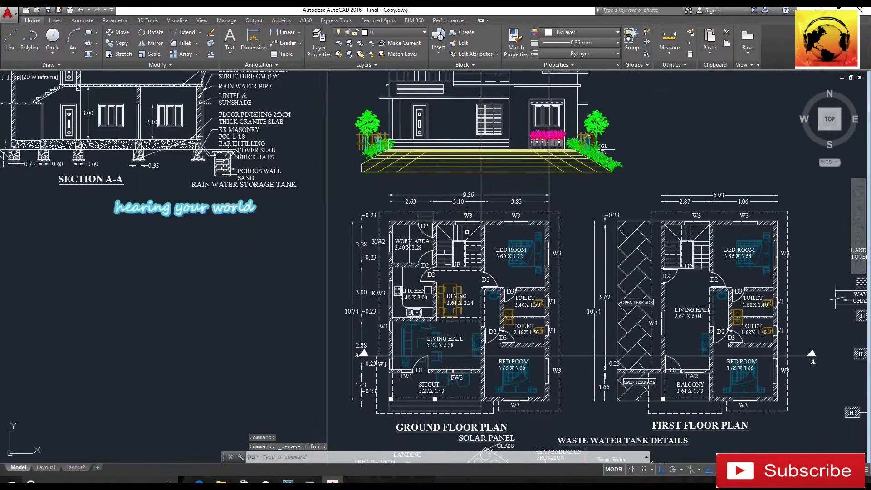
{"action": "scroll", "coordinate": [405, 391], "scroll_direction": "up", "scroll_amount": 4}
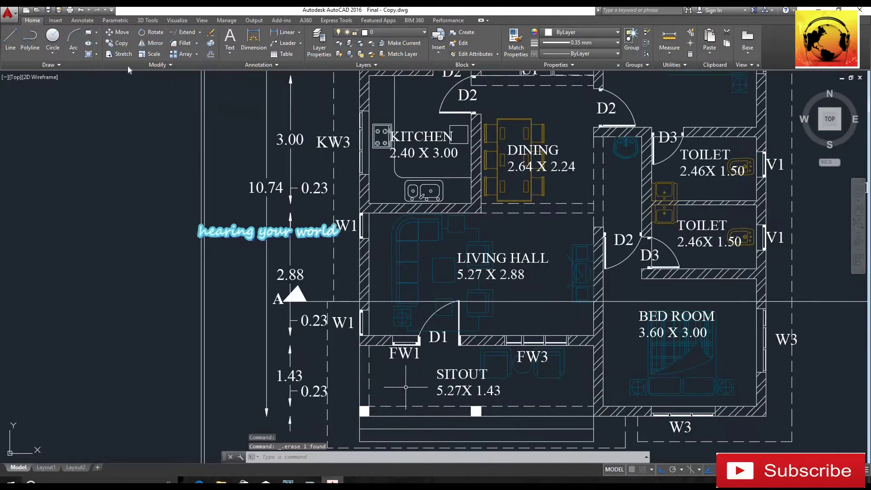
{"action": "left_click", "coordinate": [6, 52]}
{"action": "scroll", "coordinate": [396, 328], "scroll_direction": "up", "scroll_amount": 4}
{"action": "left_click", "coordinate": [445, 353]}
{"action": "scroll", "coordinate": [403, 187], "scroll_direction": "down", "scroll_amount": 8}
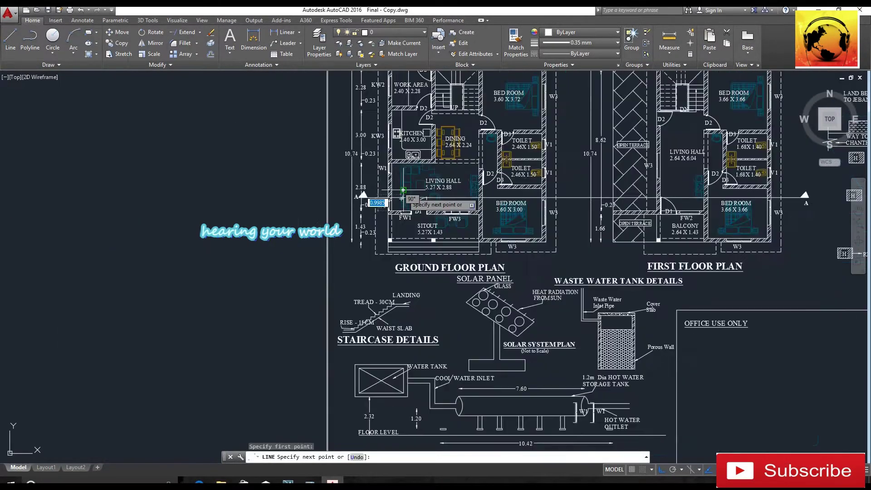
{"action": "scroll", "coordinate": [403, 196], "scroll_direction": "down", "scroll_amount": 5}
{"action": "scroll", "coordinate": [428, 171], "scroll_direction": "up", "scroll_amount": 7}
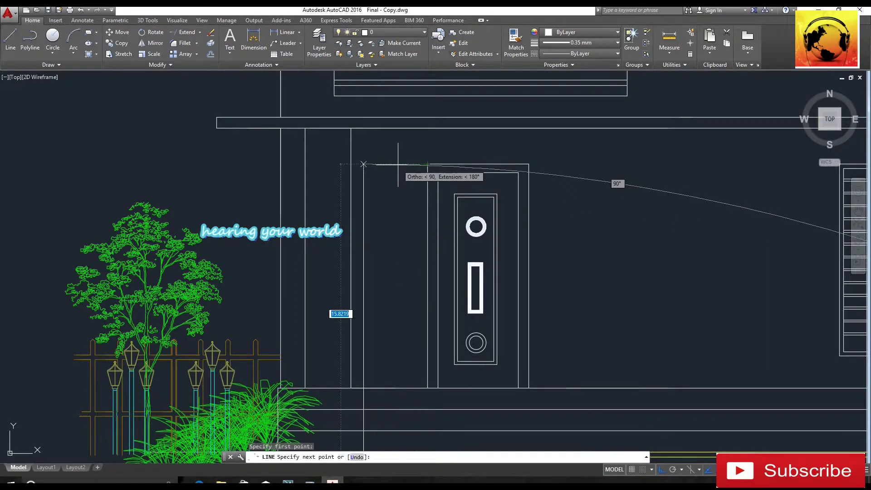
{"action": "key", "text": "Escape"}
{"action": "scroll", "coordinate": [389, 171], "scroll_direction": "down", "scroll_amount": 8}
{"action": "mouse_move", "coordinate": [513, 287]}
{"action": "middle_mouse_down"}
{"action": "mouse_move", "coordinate": [514, 277]}
{"action": "mouse_move", "coordinate": [516, 318]}
{"action": "mouse_move", "coordinate": [476, 268]}
{"action": "middle_mouse_up"}
{"action": "mouse_move", "coordinate": [352, 346]}
{"action": "middle_mouse_down"}
{"action": "mouse_move", "coordinate": [347, 313]}
{"action": "mouse_move", "coordinate": [325, 396]}
{"action": "mouse_move", "coordinate": [325, 444]}
{"action": "middle_mouse_up"}
{"action": "scroll", "coordinate": [396, 199], "scroll_direction": "up", "scroll_amount": 2}
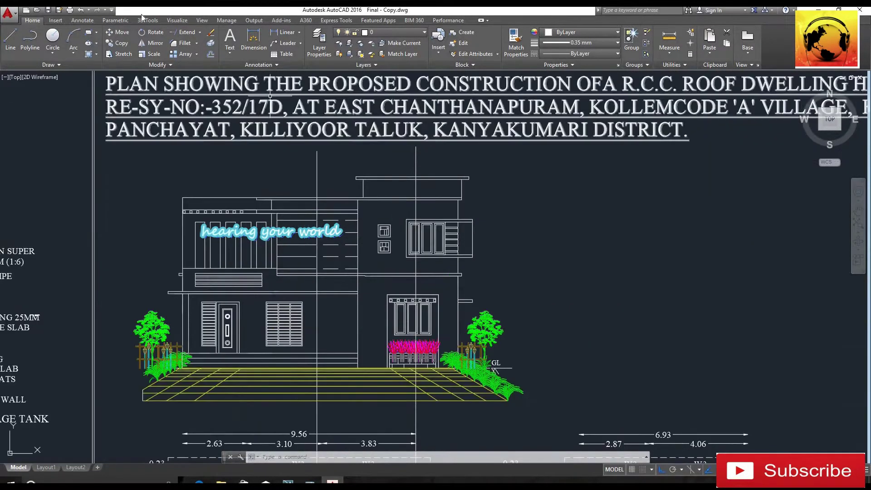
{"action": "left_click", "coordinate": [121, 45]}
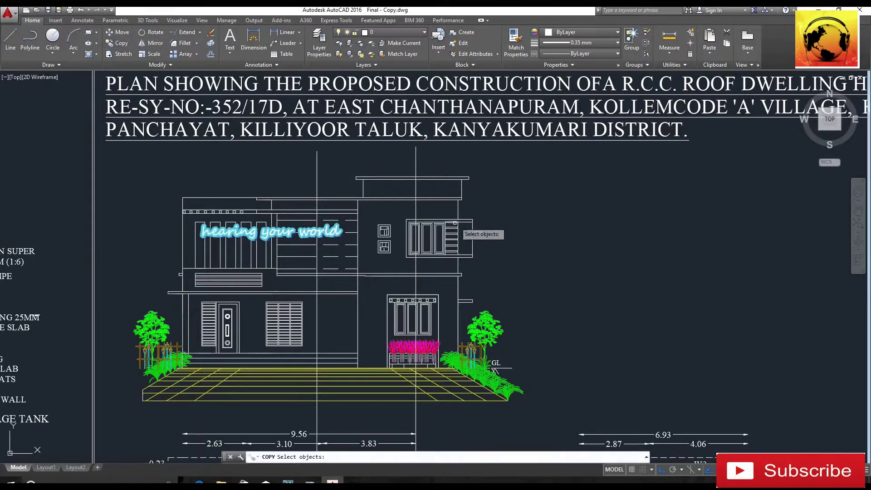
{"action": "left_click", "coordinate": [337, 155]}
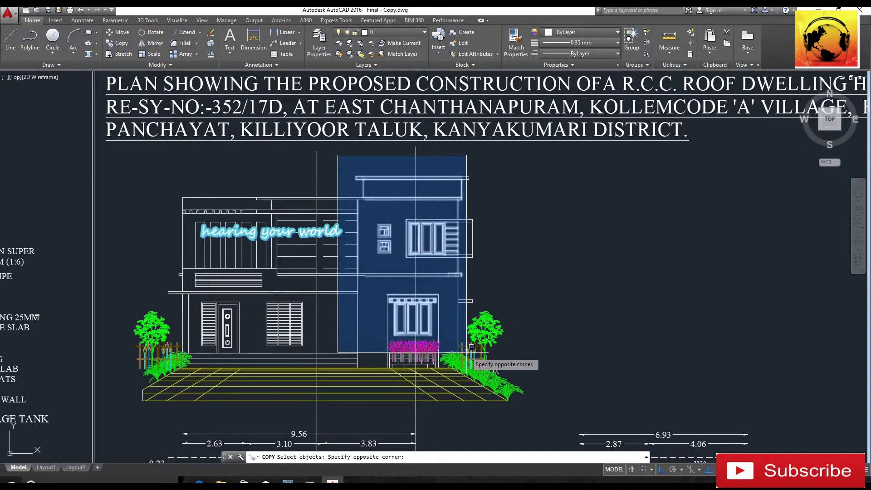
{"action": "left_click", "coordinate": [532, 410]}
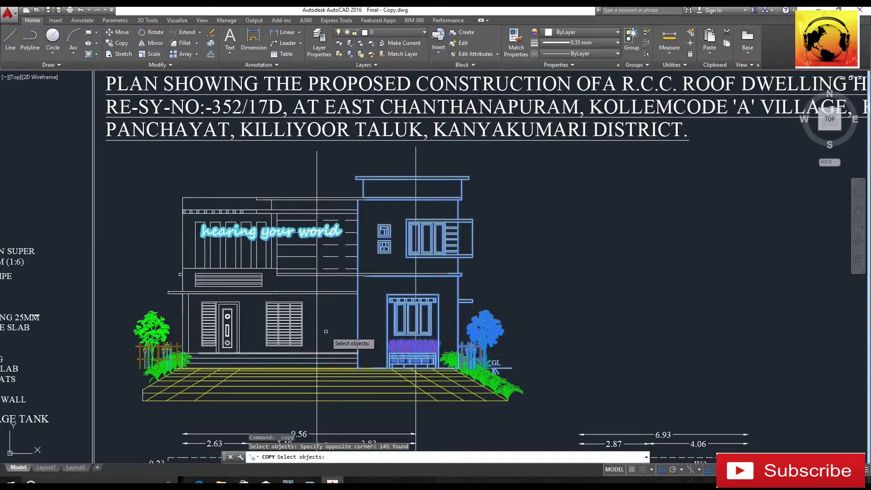
{"action": "scroll", "coordinate": [325, 331], "scroll_direction": "up", "scroll_amount": 4}
{"action": "middle_click_drag", "start_coordinate": [402, 234], "coordinate": [409, 132]}
{"action": "key", "text": "Return"}
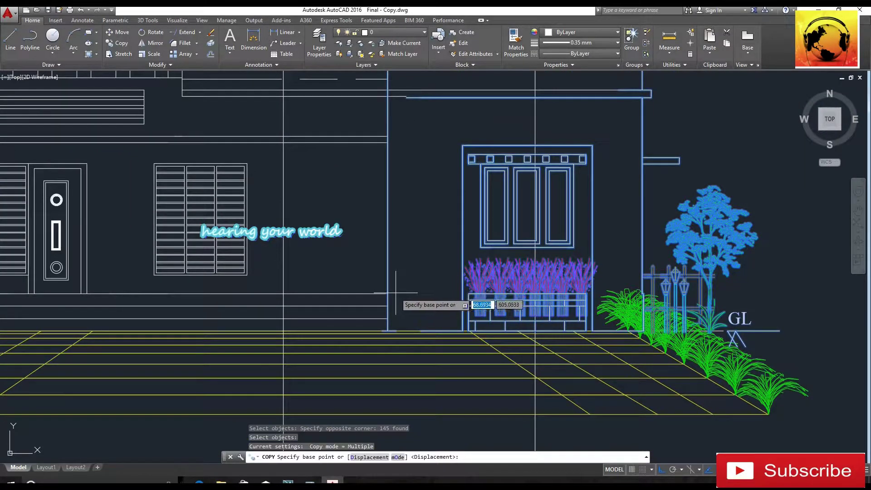
{"action": "scroll", "coordinate": [360, 214], "scroll_direction": "down", "scroll_amount": 3}
{"action": "scroll", "coordinate": [496, 194], "scroll_direction": "up", "scroll_amount": 1}
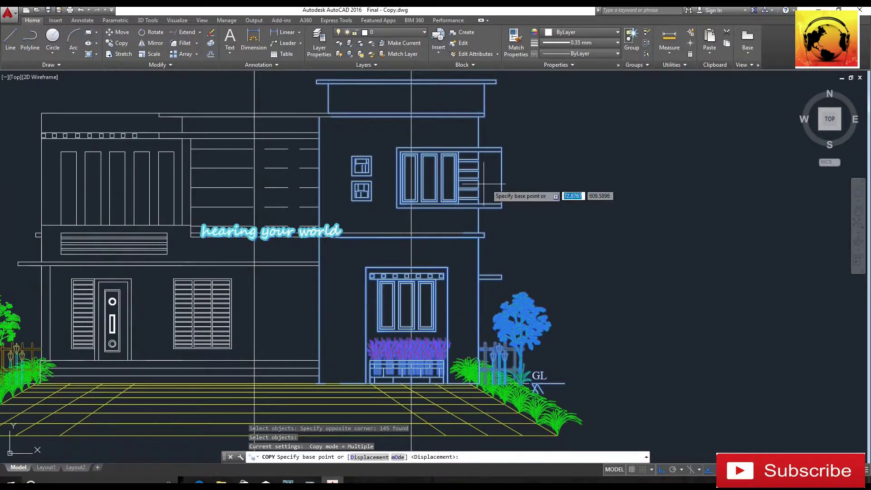
{"action": "key", "text": "Return"}
Move the elevation's bedroom-side block, with its windows, flowers and tree, so its inner wall edge meets the staircase-bedroom projection line.
{"action": "left_click", "coordinate": [116, 35]}
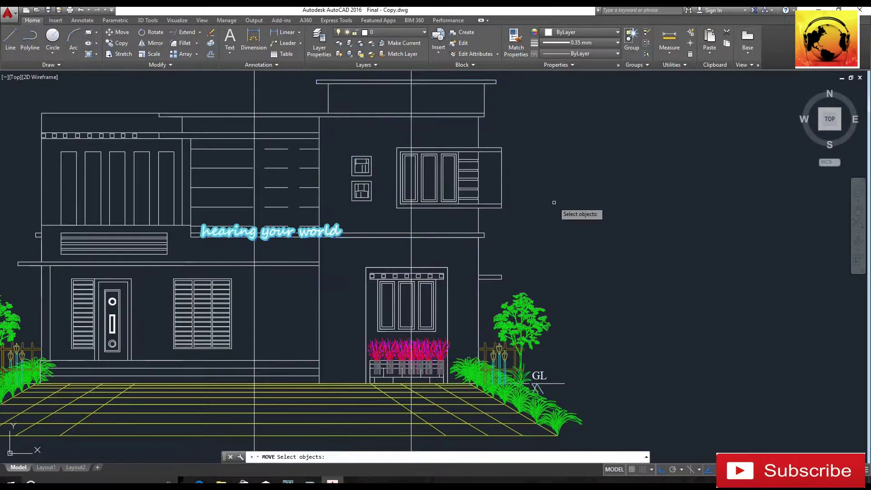
{"action": "scroll", "coordinate": [358, 163], "scroll_direction": "down", "scroll_amount": 2}
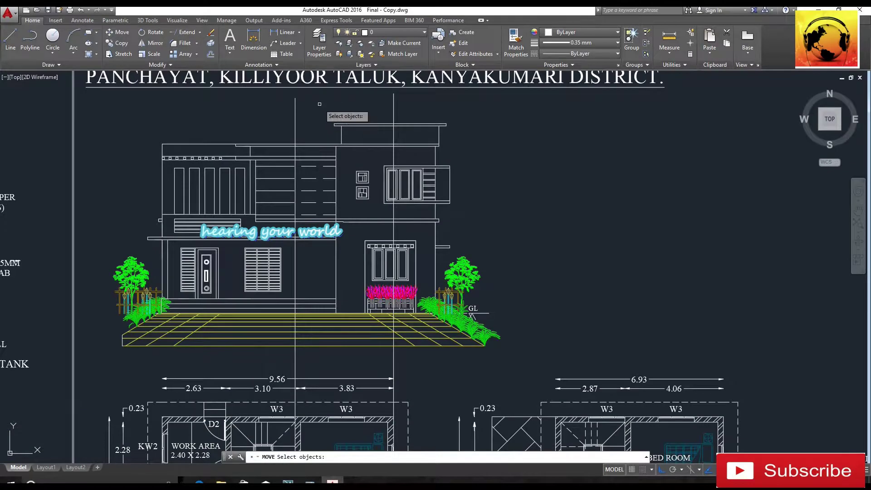
{"action": "left_click", "coordinate": [319, 104]}
{"action": "left_click", "coordinate": [506, 351]}
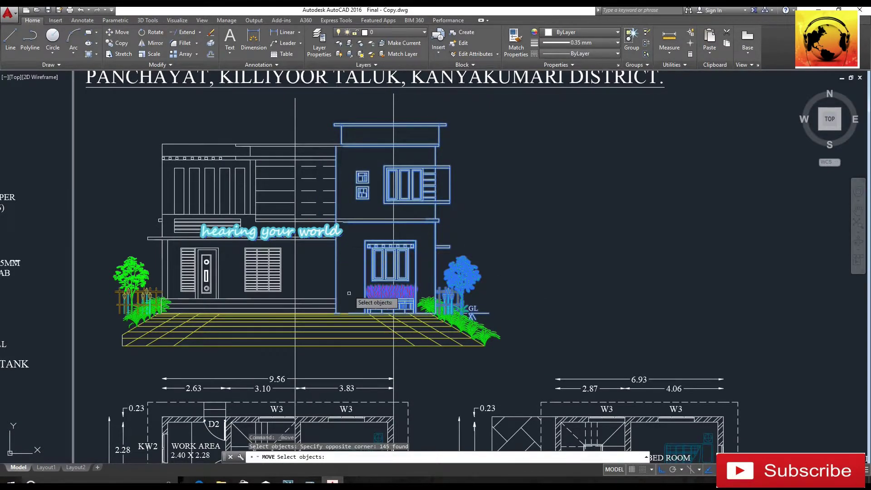
{"action": "scroll", "coordinate": [349, 293], "scroll_direction": "up", "scroll_amount": 5}
{"action": "key", "text": "Return"}
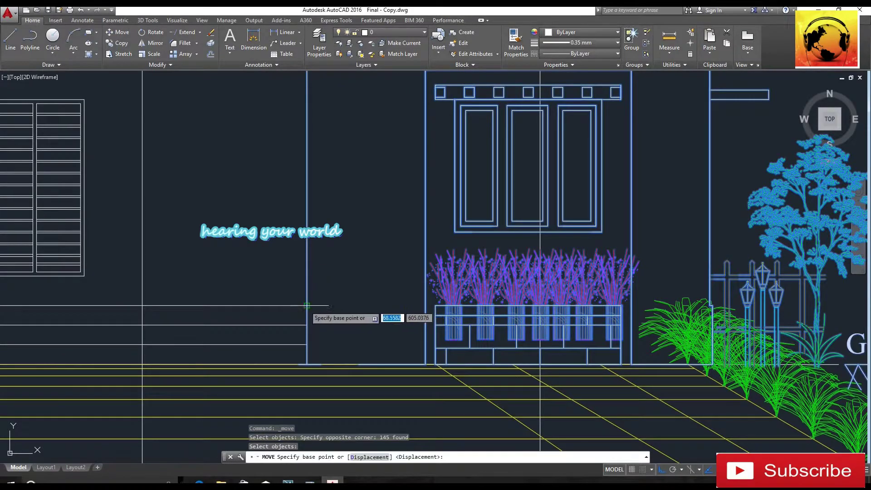
{"action": "left_click", "coordinate": [308, 306]}
{"action": "left_click", "coordinate": [143, 305]}
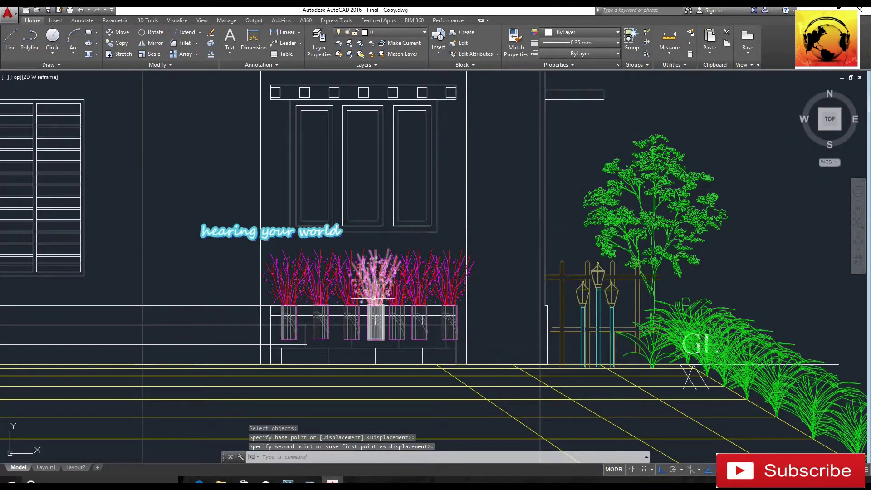
{"action": "scroll", "coordinate": [372, 299], "scroll_direction": "down", "scroll_amount": 7}
{"action": "scroll", "coordinate": [456, 320], "scroll_direction": "up", "scroll_amount": 5}
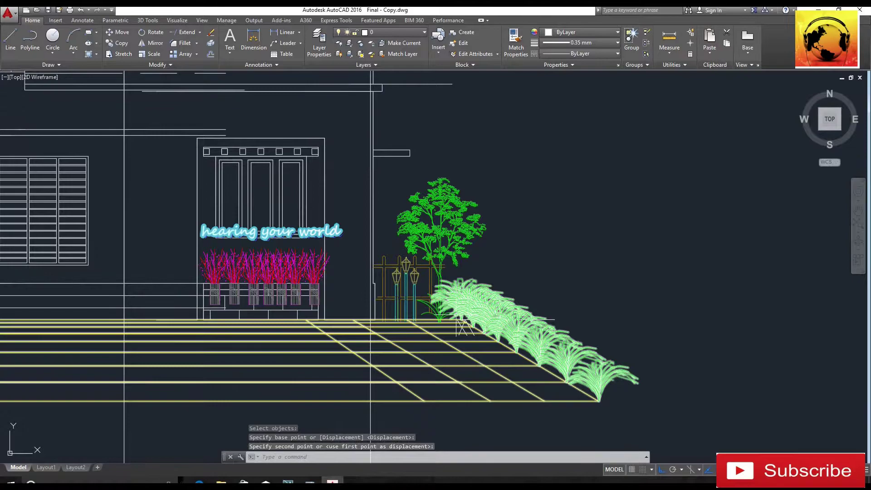
{"action": "scroll", "coordinate": [459, 323], "scroll_direction": "down", "scroll_amount": 4}
{"action": "mouse_move", "coordinate": [458, 323]}
{"action": "middle_mouse_down"}
{"action": "mouse_move", "coordinate": [427, 372]}
{"action": "mouse_move", "coordinate": [405, 261]}
{"action": "mouse_move", "coordinate": [419, 342]}
{"action": "middle_mouse_up"}
{"action": "key", "text": "space"}
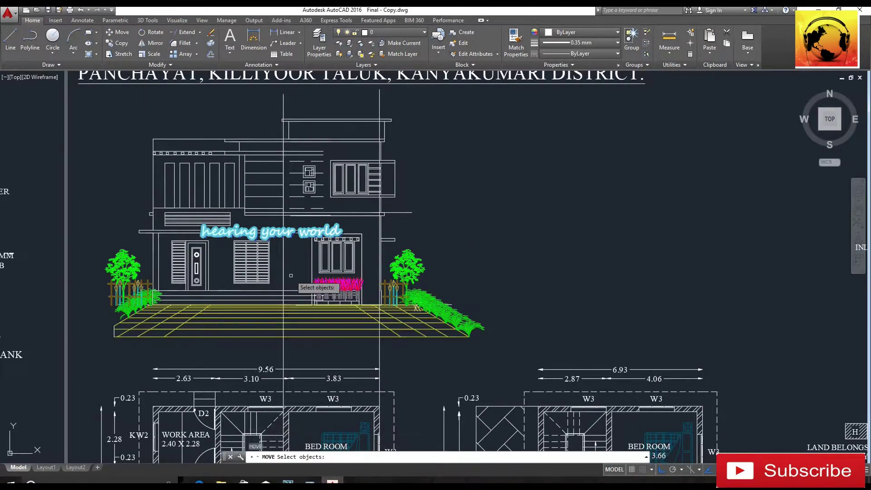
{"action": "key", "text": "Escape"}
{"action": "scroll", "coordinate": [364, 196], "scroll_direction": "up", "scroll_amount": 2}
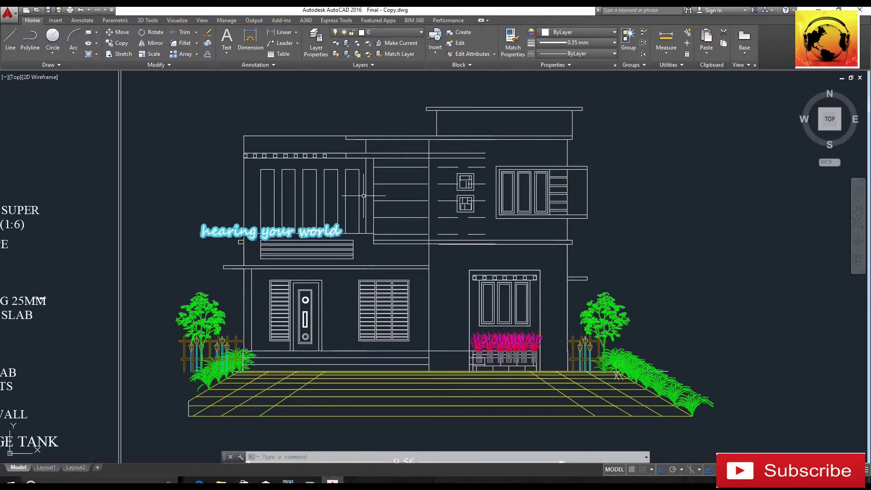
Draw a vertical projection line from the wall corner between work area and staircase on the ground floor plan up past the elevation's roof.
{"action": "scroll", "coordinate": [364, 196], "scroll_direction": "down", "scroll_amount": 4}
{"action": "middle_click_drag", "start_coordinate": [377, 243], "coordinate": [371, 193]}
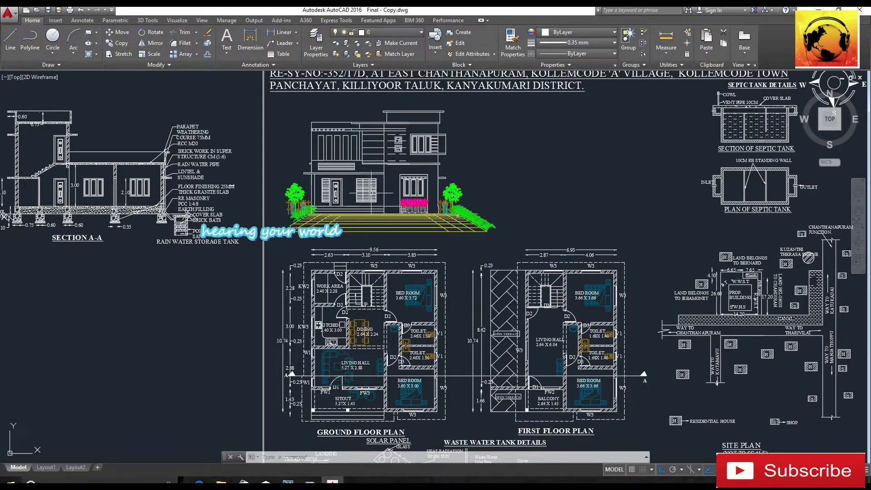
{"action": "scroll", "coordinate": [353, 284], "scroll_direction": "up", "scroll_amount": 2}
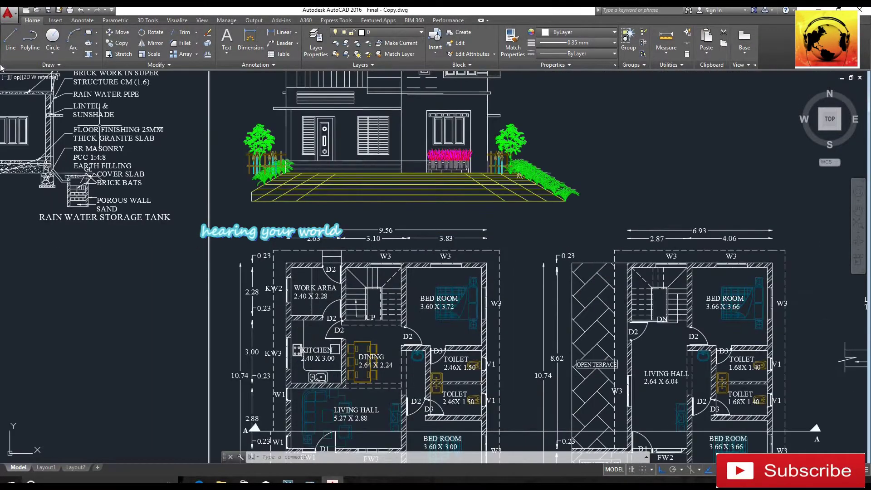
{"action": "left_click", "coordinate": [11, 40]}
{"action": "scroll", "coordinate": [376, 283], "scroll_direction": "up", "scroll_amount": 3}
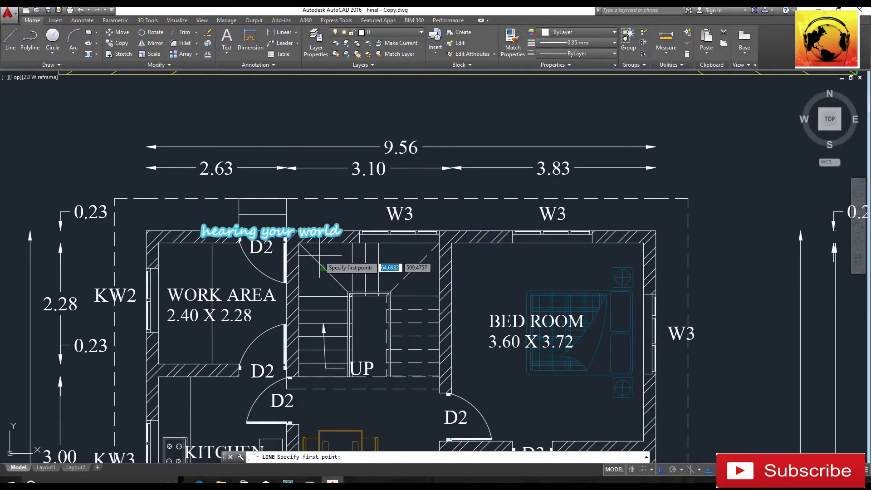
{"action": "scroll", "coordinate": [321, 266], "scroll_direction": "down", "scroll_amount": 4}
{"action": "scroll", "coordinate": [305, 256], "scroll_direction": "up", "scroll_amount": 4}
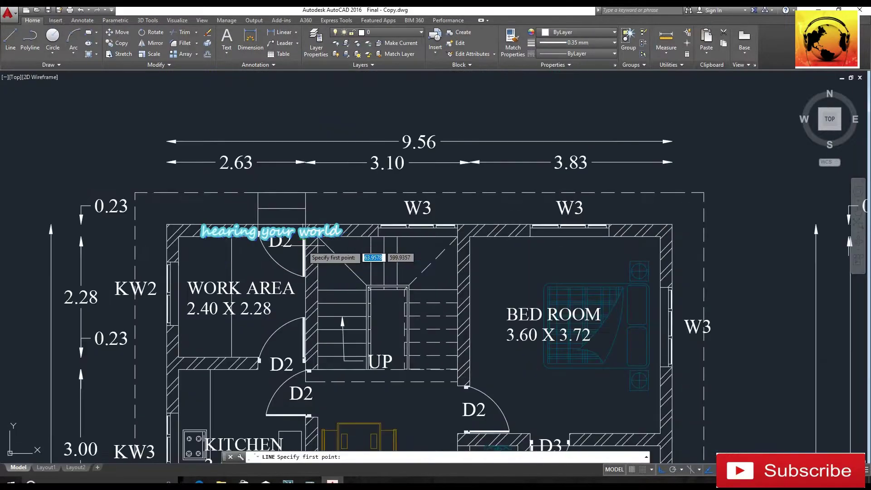
{"action": "scroll", "coordinate": [316, 214], "scroll_direction": "down", "scroll_amount": 4}
{"action": "middle_click_drag", "start_coordinate": [316, 184], "coordinate": [317, 347]}
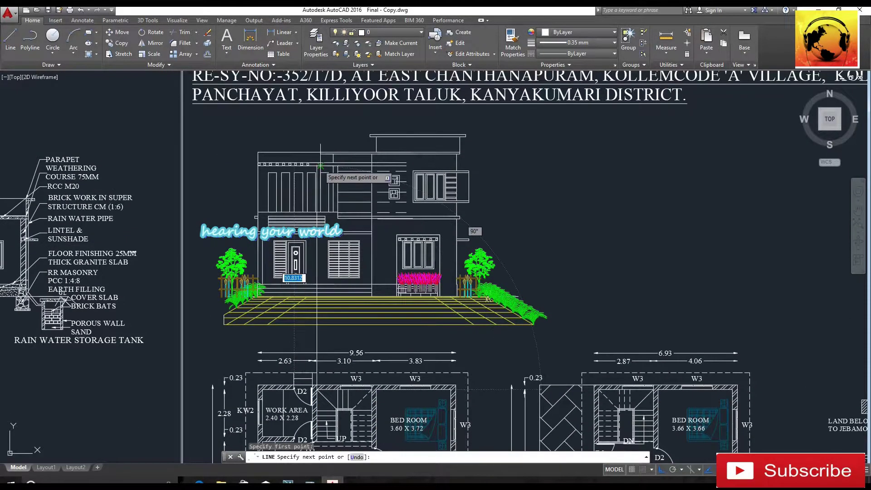
{"action": "middle_click_drag", "start_coordinate": [318, 163], "coordinate": [318, 178]}
{"action": "scroll", "coordinate": [320, 162], "scroll_direction": "up", "scroll_amount": 2}
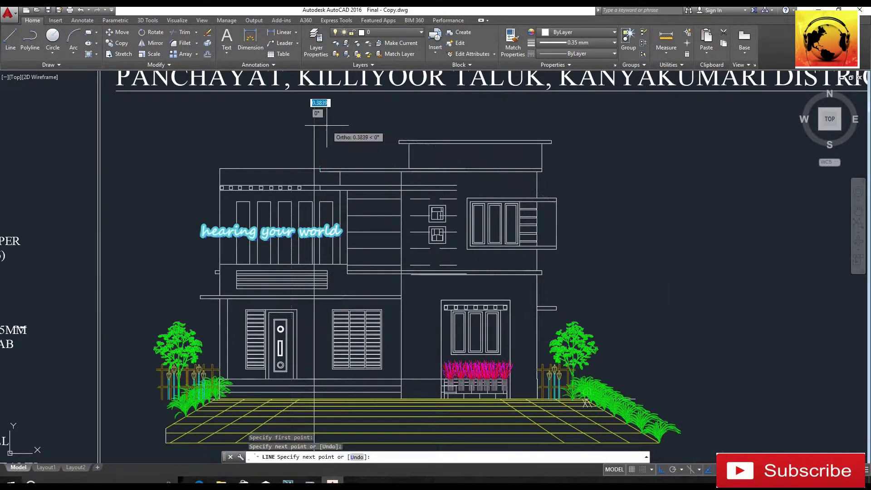
{"action": "key", "text": "Return"}
Erase the upper floor's narrow vertical panel just past the work area-staircase projection line.
{"action": "scroll", "coordinate": [349, 193], "scroll_direction": "up", "scroll_amount": 3}
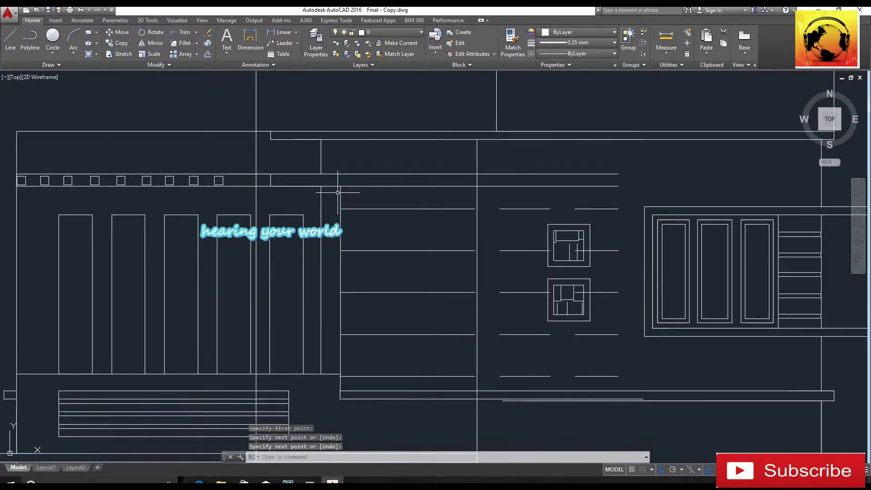
{"action": "left_click", "coordinate": [269, 204]}
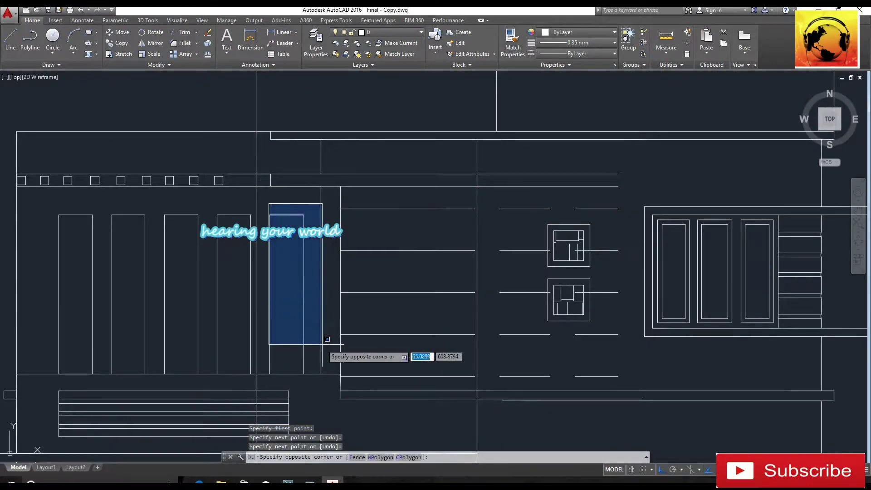
{"action": "left_click", "coordinate": [316, 380]}
{"action": "key", "text": "Delete"}
{"action": "scroll", "coordinate": [434, 278], "scroll_direction": "down", "scroll_amount": 5}
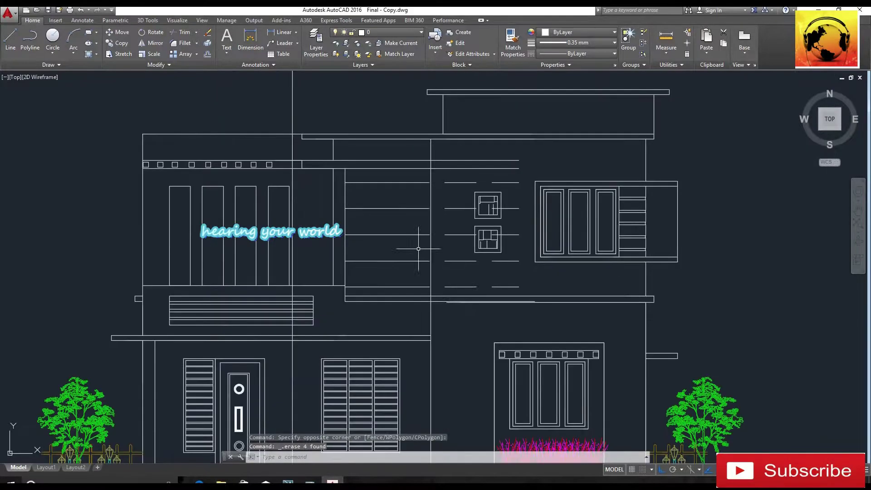
Erase the hatch of horizontal siding lines on the elevation's upper-floor wall.
{"action": "left_click", "coordinate": [456, 235]}
{"action": "key", "text": "Delete"}
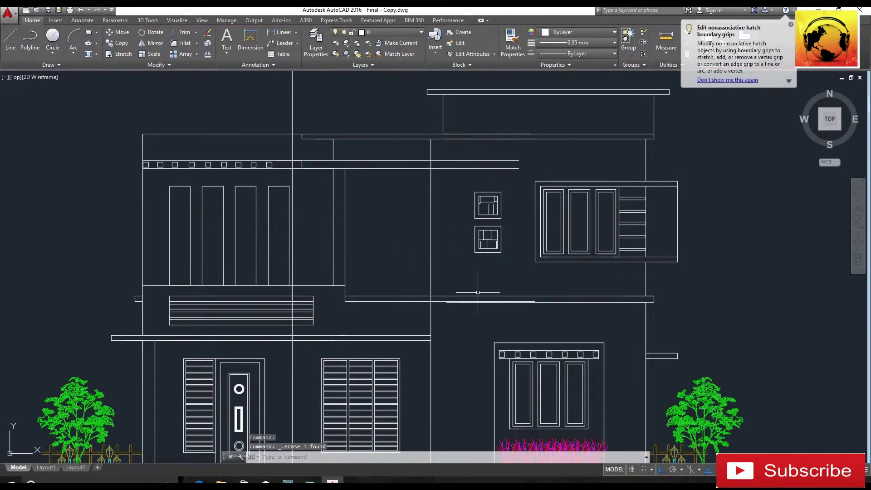
{"action": "scroll", "coordinate": [376, 352], "scroll_direction": "down", "scroll_amount": 5}
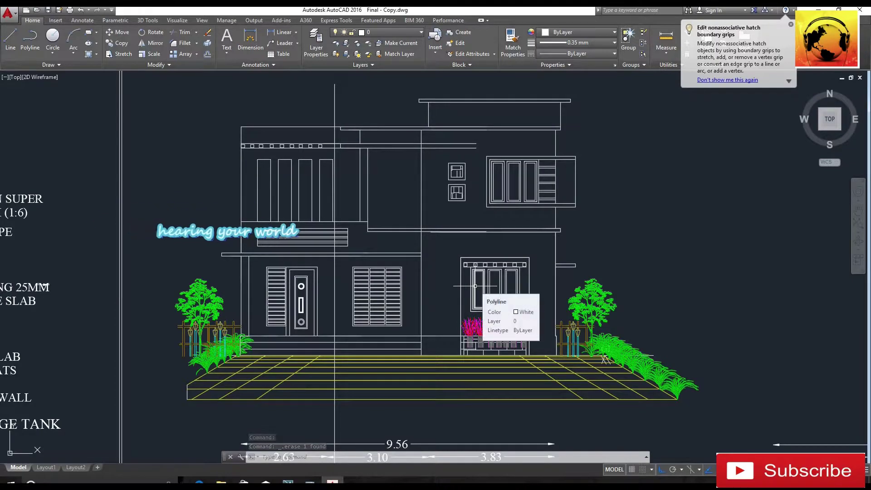
Measure the thickness of the elevation's outer ground-floor wall beside the front door with a linear dimension.
{"action": "left_click", "coordinate": [281, 32]}
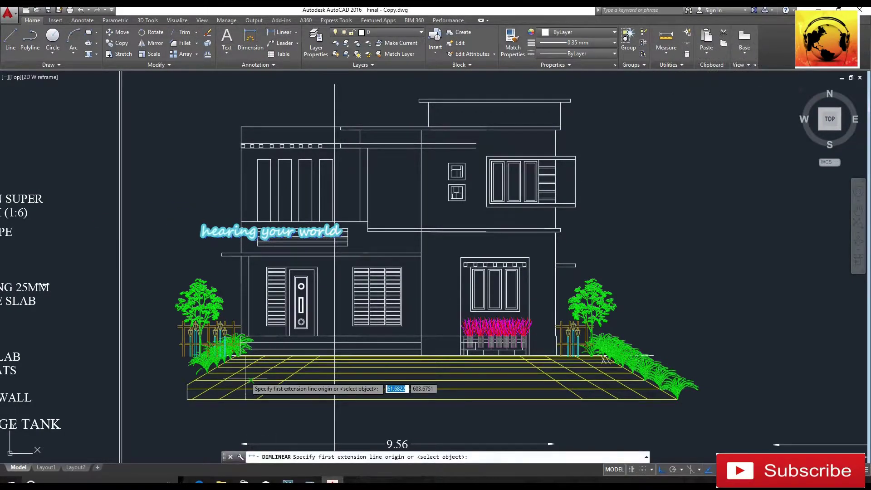
{"action": "scroll", "coordinate": [235, 298], "scroll_direction": "up", "scroll_amount": 2}
{"action": "left_click", "coordinate": [252, 230]}
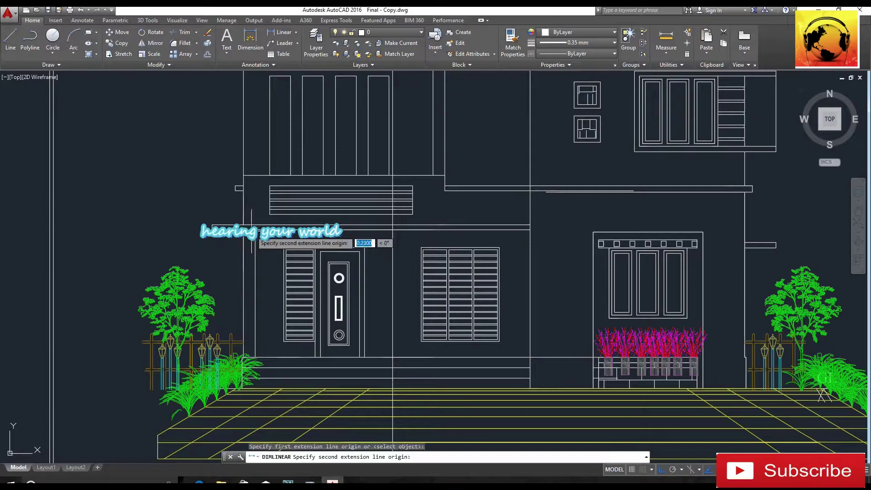
{"action": "left_click", "coordinate": [255, 230]}
{"action": "left_click", "coordinate": [255, 247]}
{"action": "scroll", "coordinate": [301, 252], "scroll_direction": "down", "scroll_amount": 6}
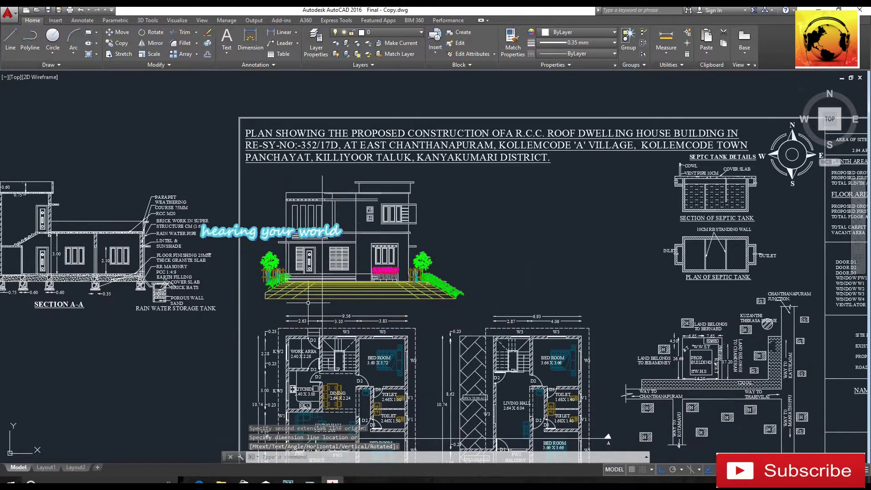
{"action": "middle_click_drag", "start_coordinate": [309, 301], "coordinate": [305, 105]}
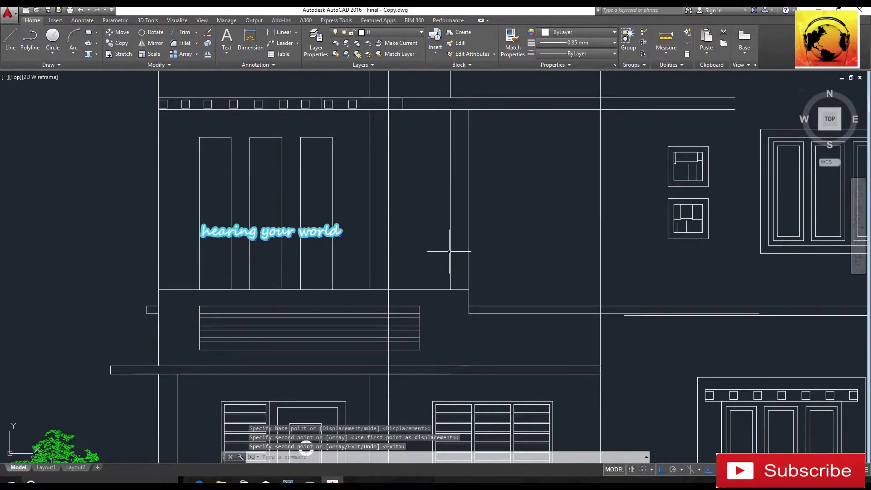
Erase the two old vertical wall lines beyond the work area-staircase projection line on the upper floor.
{"action": "key", "text": "Return"}
{"action": "left_click", "coordinate": [450, 248]}
{"action": "key", "text": "Delete"}
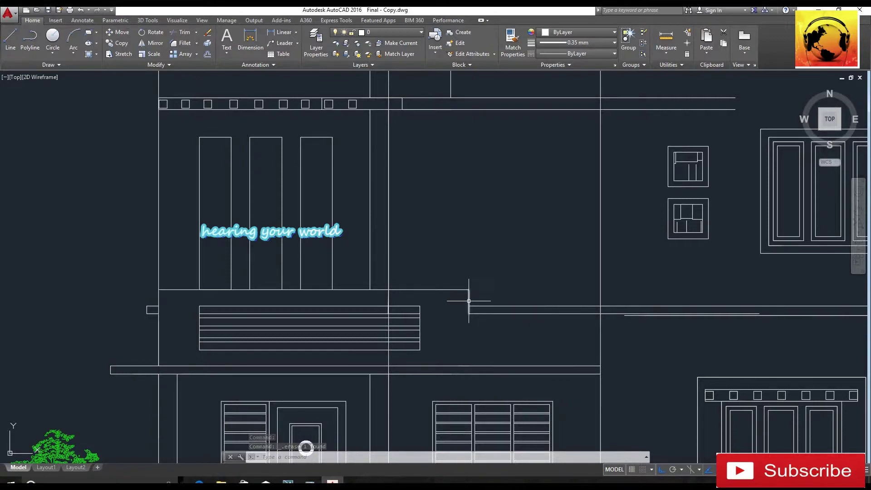
{"action": "key", "text": "Delete"}
Move the end line of the louvre panel below the upper-floor panels inward, just short of the projection line.
{"action": "middle_click_drag", "start_coordinate": [425, 357], "coordinate": [424, 316]}
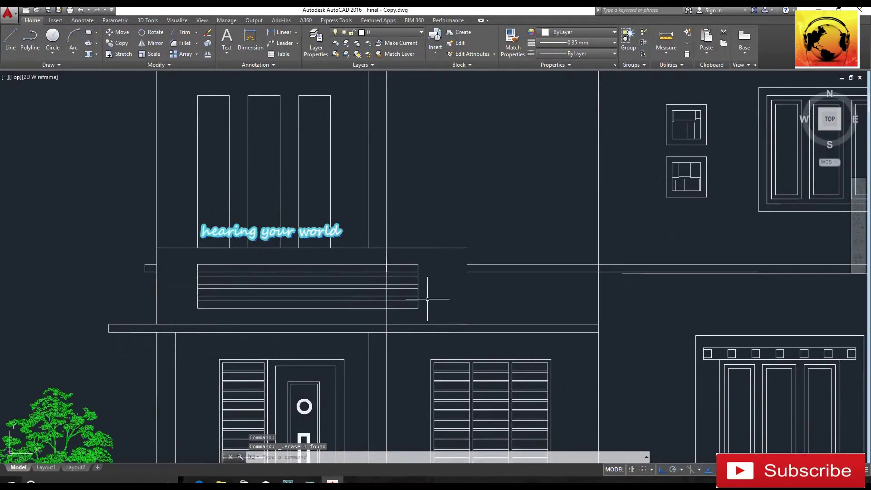
{"action": "left_click", "coordinate": [409, 273]}
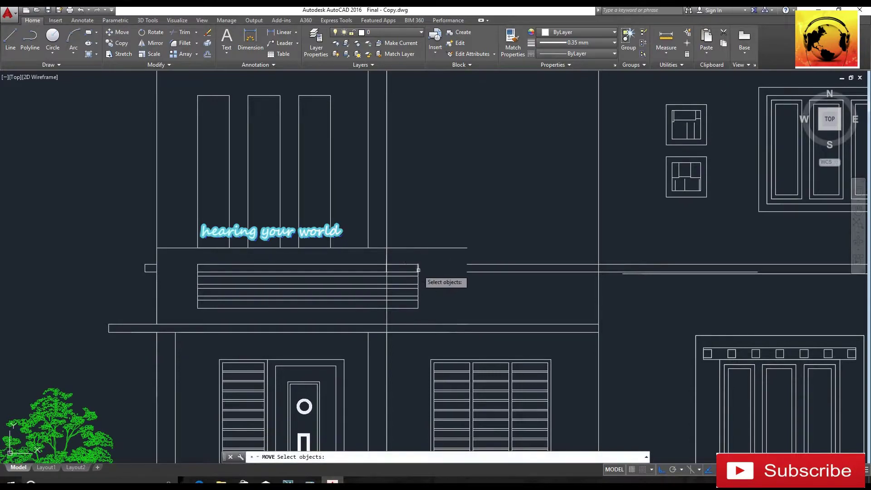
{"action": "scroll", "coordinate": [418, 271], "scroll_direction": "up", "scroll_amount": 2}
{"action": "left_click", "coordinate": [410, 248]}
{"action": "left_click", "coordinate": [439, 326]}
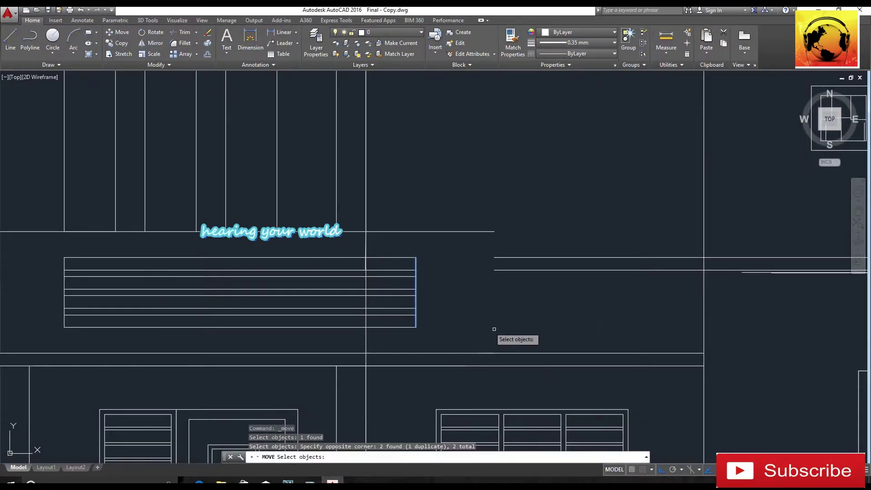
{"action": "key", "text": "Return"}
{"action": "left_click", "coordinate": [511, 314]}
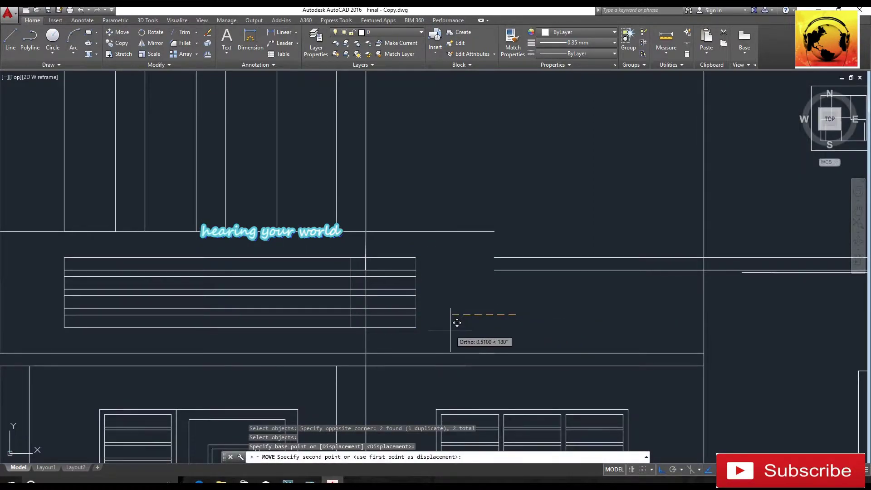
{"action": "left_click", "coordinate": [457, 323]}
Trim the louvre panel's horizontal lines between its moved end line and the projection line.
{"action": "left_click", "coordinate": [174, 35]}
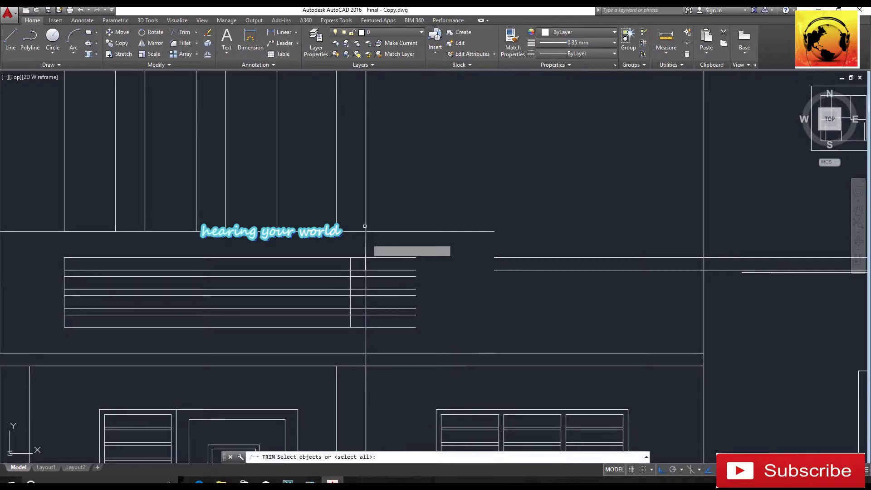
{"action": "scroll", "coordinate": [359, 263], "scroll_direction": "up", "scroll_amount": 3}
{"action": "left_click", "coordinate": [341, 111]}
{"action": "left_click", "coordinate": [364, 221]}
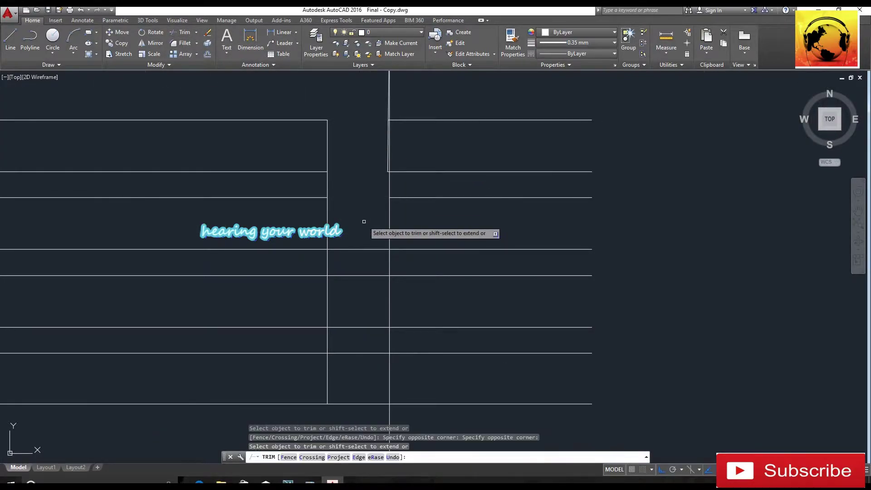
{"action": "left_click", "coordinate": [354, 233]}
{"action": "left_click", "coordinate": [358, 321]}
{"action": "middle_click_drag", "start_coordinate": [362, 363], "coordinate": [369, 249]}
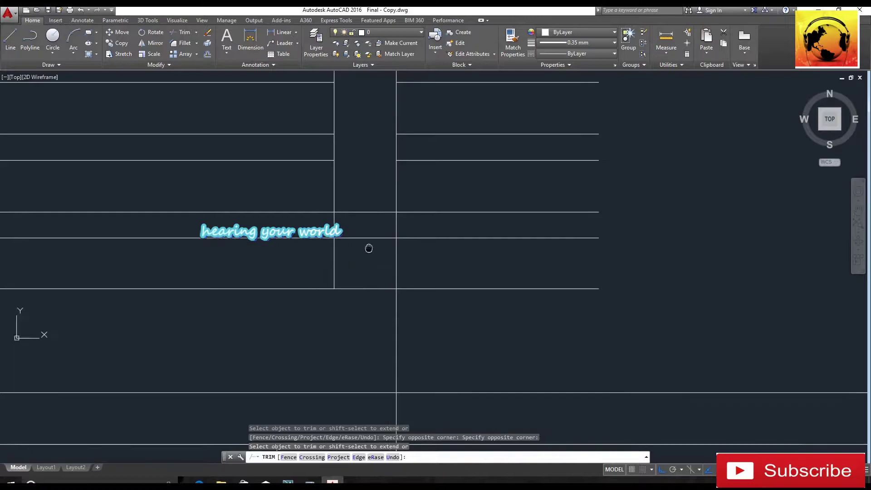
{"action": "left_click", "coordinate": [361, 196]}
{"action": "left_click", "coordinate": [386, 344]}
{"action": "key", "text": "Return"}
Erase the leftover louvre line pieces on the far side of the projection line.
{"action": "left_click", "coordinate": [419, 286]}
{"action": "key", "text": "Delete"}
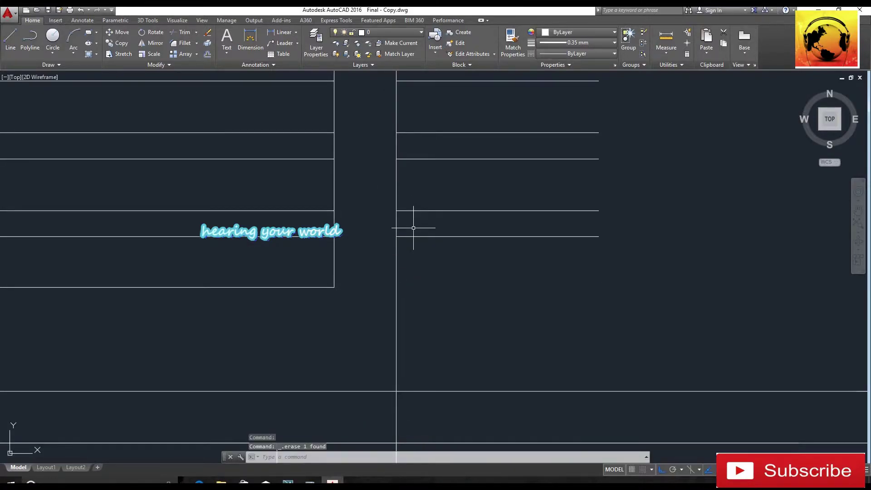
{"action": "left_click", "coordinate": [414, 236]}
{"action": "key", "text": "Delete"}
{"action": "left_click", "coordinate": [411, 210]}
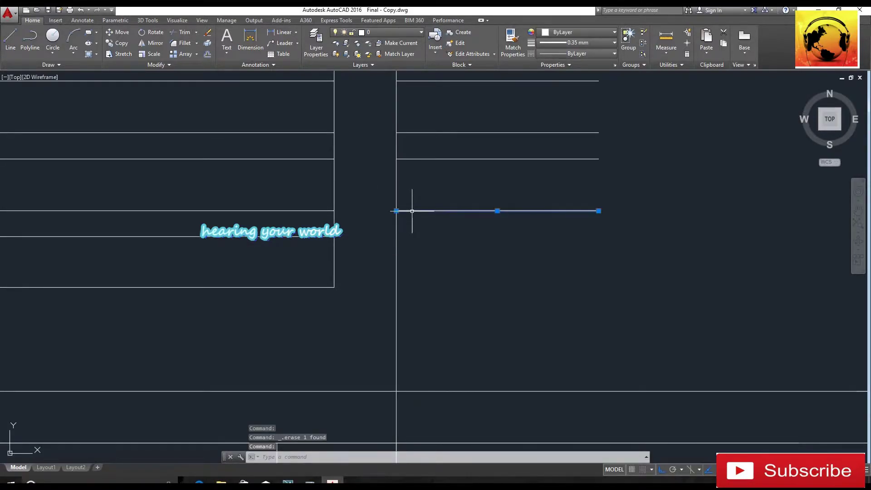
{"action": "key", "text": "Delete"}
{"action": "scroll", "coordinate": [438, 200], "scroll_direction": "down", "scroll_amount": 4}
{"action": "scroll", "coordinate": [438, 200], "scroll_direction": "down", "scroll_amount": 5}
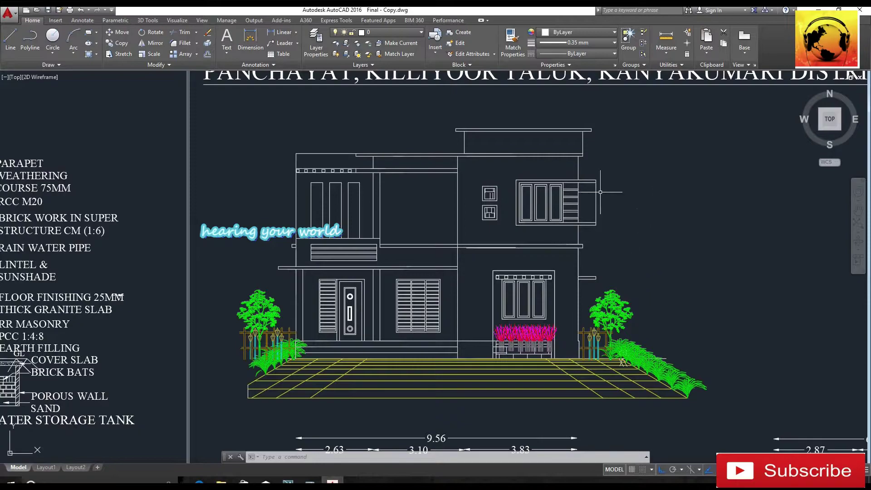
Copy the ground-floor front door by the upper corner of its frame towards the upper floor, with Ortho turned off.
{"action": "left_click", "coordinate": [121, 43]}
{"action": "scroll", "coordinate": [356, 325], "scroll_direction": "up", "scroll_amount": 4}
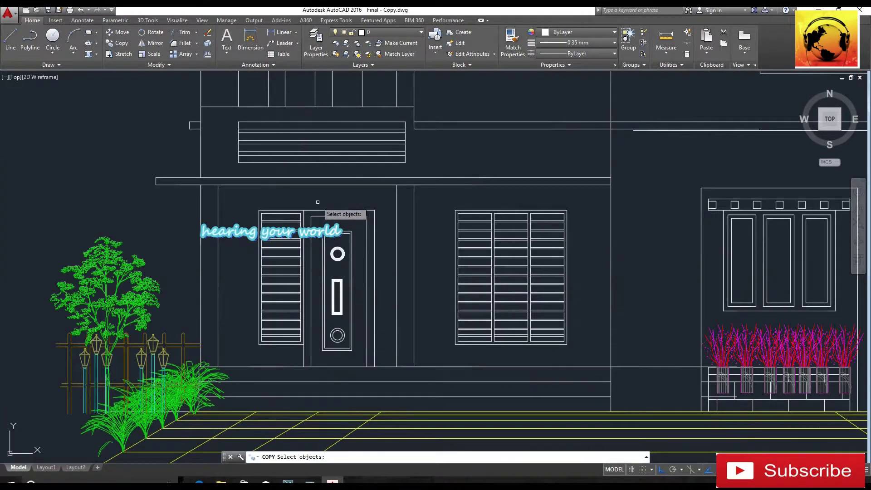
{"action": "left_click", "coordinate": [300, 199]}
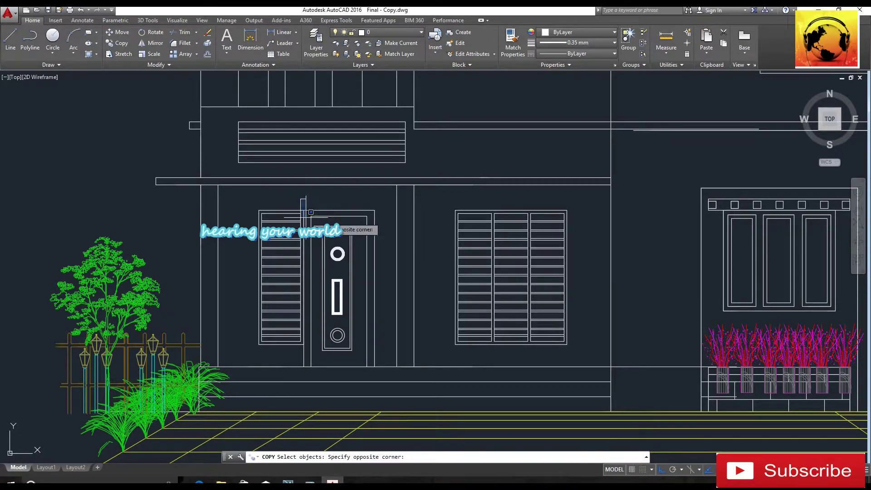
{"action": "left_click", "coordinate": [388, 376]}
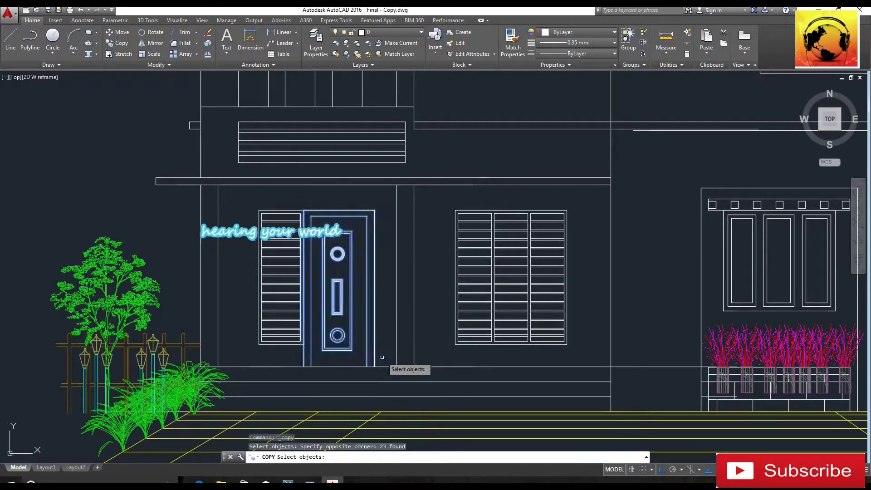
{"action": "key", "text": "Return"}
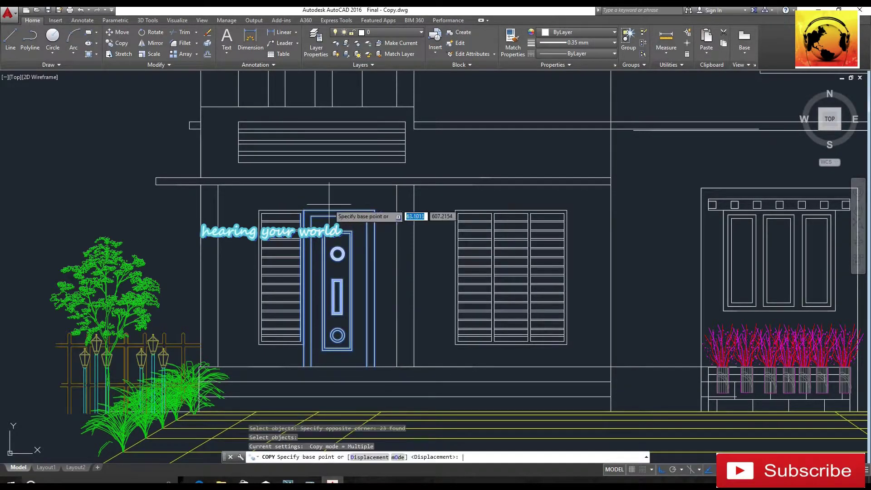
{"action": "left_click", "coordinate": [304, 211]}
{"action": "mouse_move", "coordinate": [500, 145]}
{"action": "middle_mouse_down"}
{"action": "mouse_move", "coordinate": [447, 257]}
{"action": "mouse_move", "coordinate": [422, 278]}
{"action": "middle_mouse_up"}
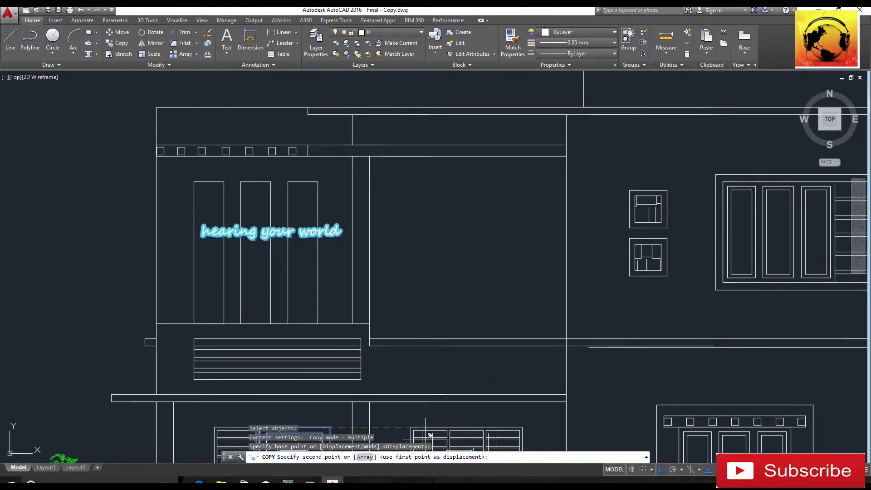
{"action": "left_click", "coordinate": [661, 461]}
{"action": "left_click", "coordinate": [662, 470]}
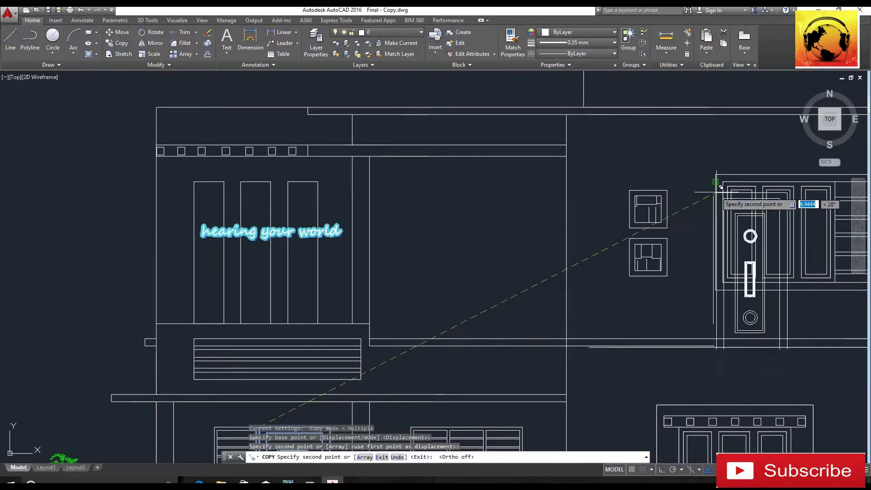
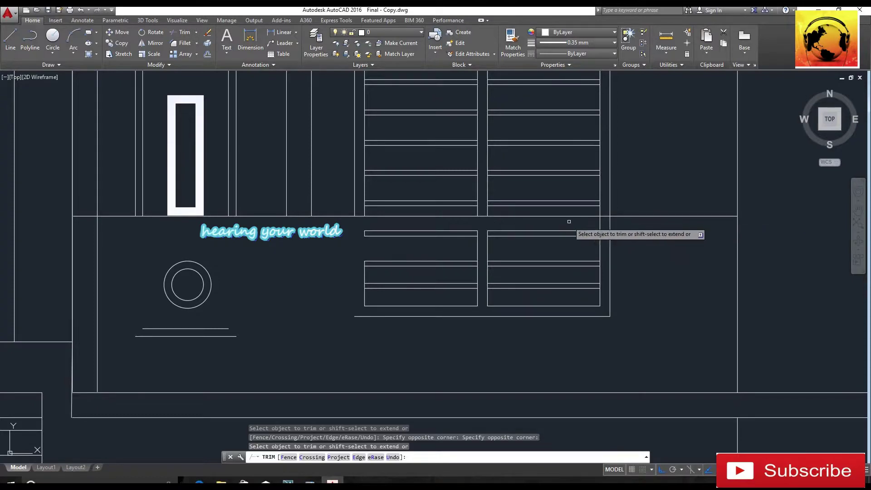
Trim the upper-floor louvred window's outer frame edge at the parapet line and erase the window pieces below it.
{"action": "left_click", "coordinate": [609, 254]}
{"action": "key", "text": "Escape"}
{"action": "left_click", "coordinate": [335, 228]}
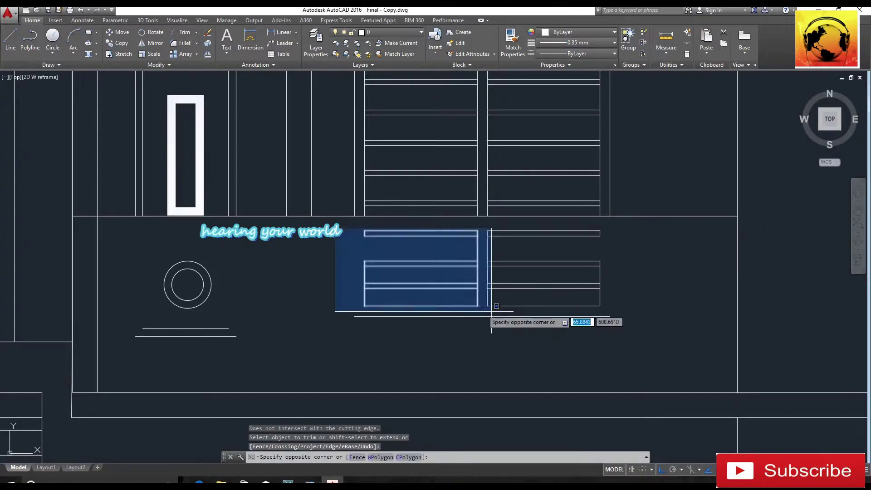
{"action": "left_click", "coordinate": [639, 335]}
{"action": "key", "text": "Delete"}
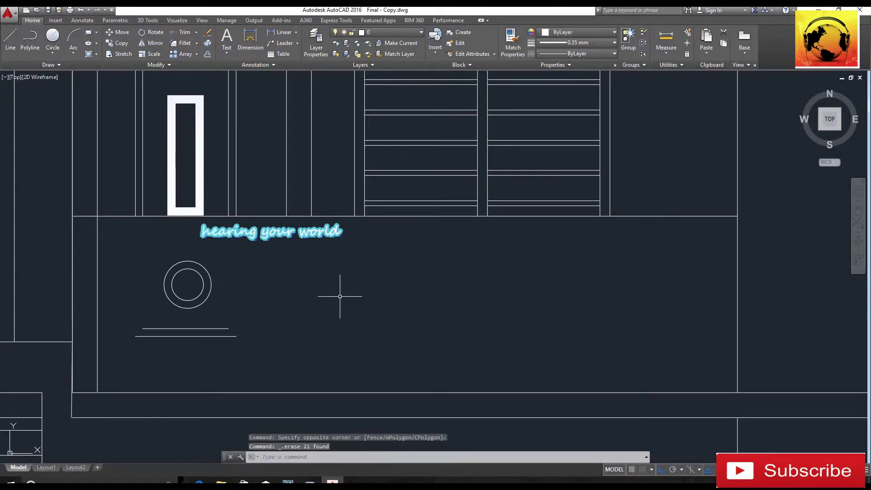
Erase the leftover ring and bottom lines of the upper-floor door below the parapet line.
{"action": "left_click", "coordinate": [120, 250]}
{"action": "left_click", "coordinate": [292, 350]}
{"action": "key", "text": "Delete"}
{"action": "scroll", "coordinate": [416, 268], "scroll_direction": "down", "scroll_amount": 5}
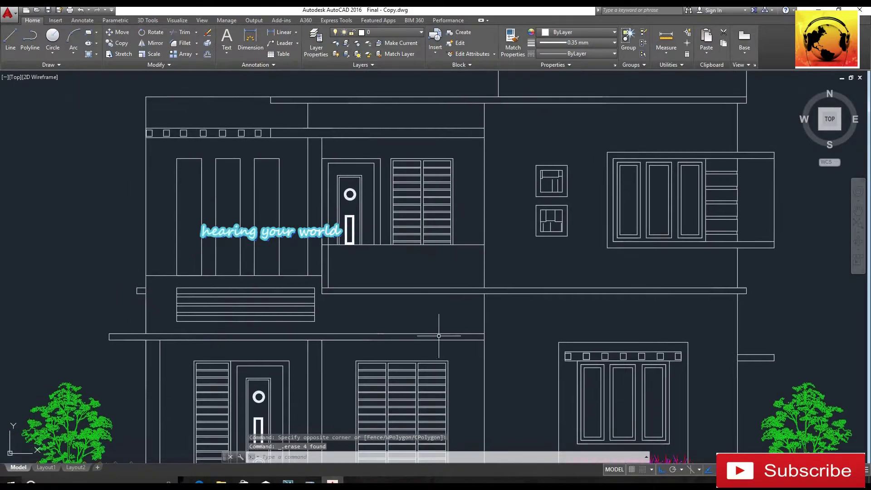
Trim the extra vertical wall line between the upper-floor parapet line and the slab.
{"action": "scroll", "coordinate": [343, 271], "scroll_direction": "up", "scroll_amount": 2}
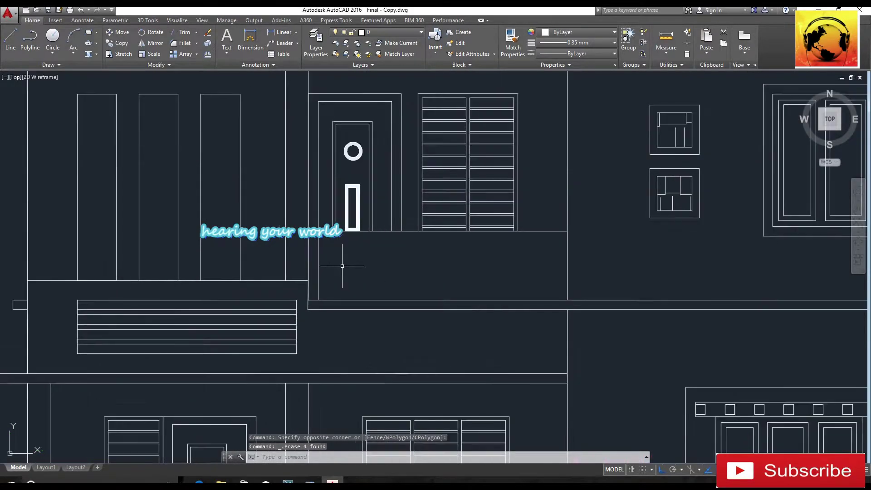
{"action": "left_click", "coordinate": [171, 33]}
{"action": "key", "text": "Return"}
{"action": "scroll", "coordinate": [327, 265], "scroll_direction": "up", "scroll_amount": 4}
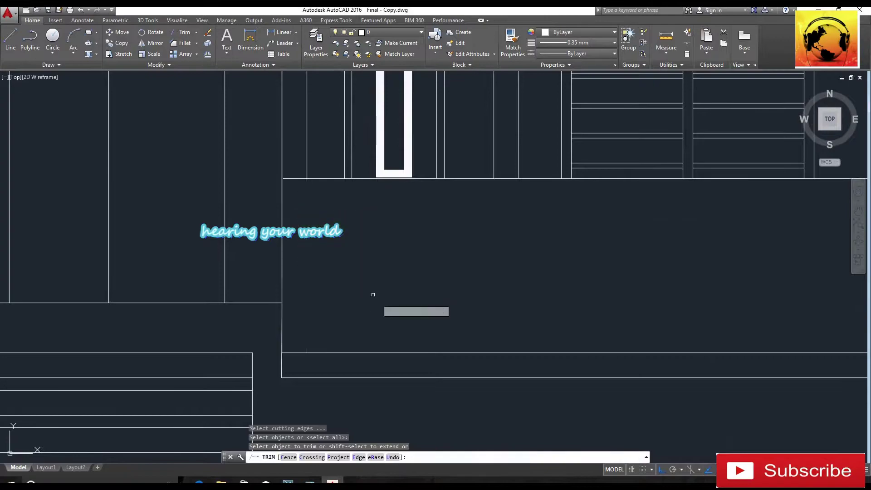
{"action": "left_click", "coordinate": [373, 295]}
{"action": "scroll", "coordinate": [410, 318], "scroll_direction": "down", "scroll_amount": 4}
{"action": "middle_click_drag", "start_coordinate": [414, 323], "coordinate": [352, 316]}
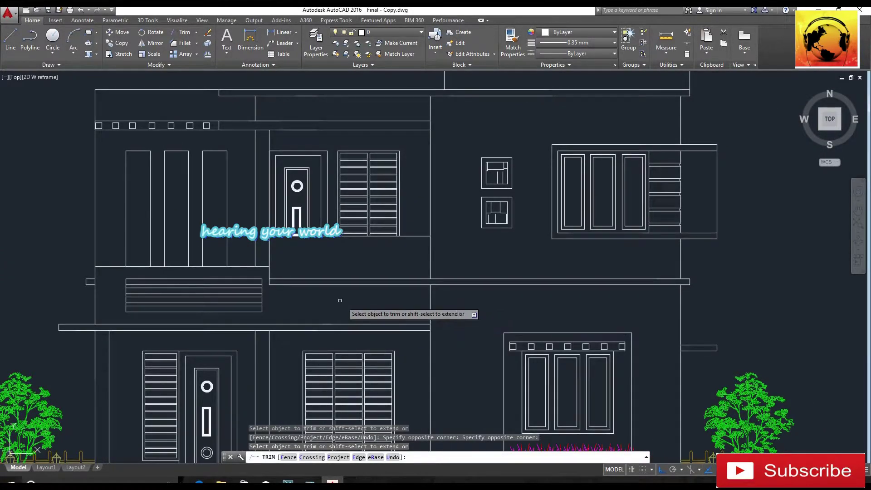
Draw a vertical line from the upper corner of the bedroom-side ground-floor window up to just below the roof.
{"action": "scroll", "coordinate": [433, 290], "scroll_direction": "up", "scroll_amount": 4}
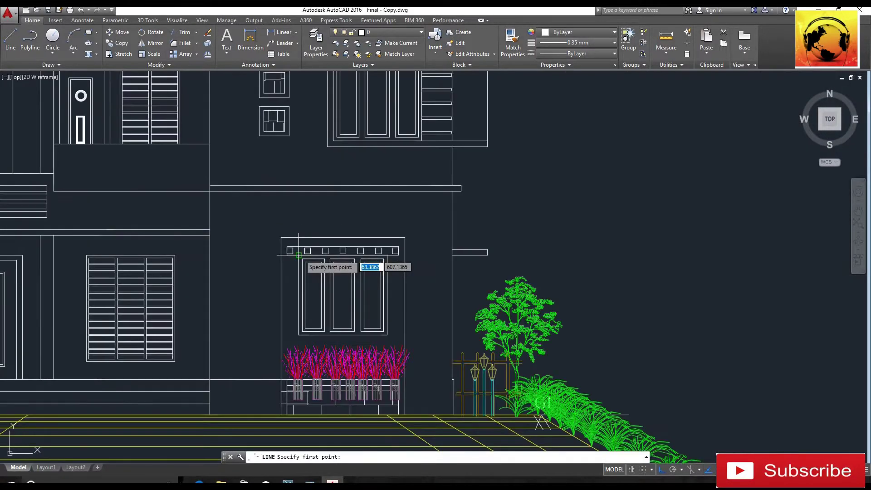
{"action": "left_click", "coordinate": [298, 255]}
{"action": "middle_click_drag", "start_coordinate": [327, 109], "coordinate": [304, 239]}
{"action": "left_click", "coordinate": [279, 154]}
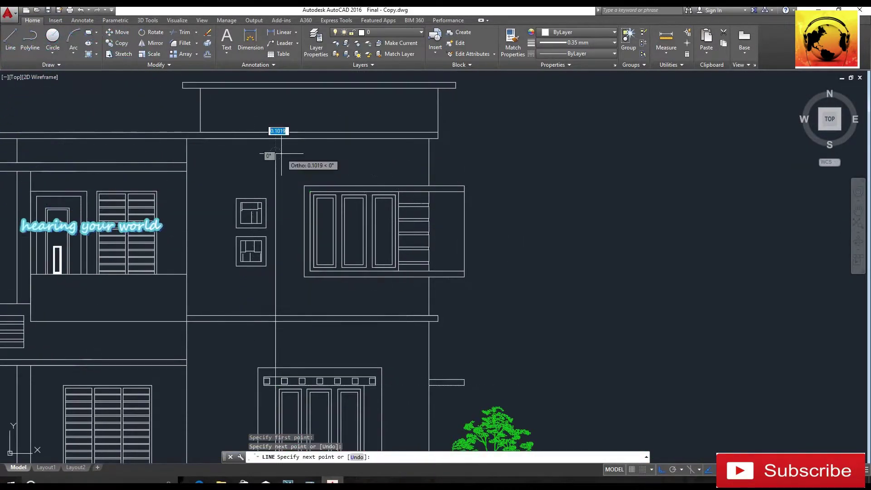
Move the upper-floor three-panel window with its outer frame edge sideways so its inner frame corner sits on the vertical guide line.
{"action": "key", "text": "Return"}
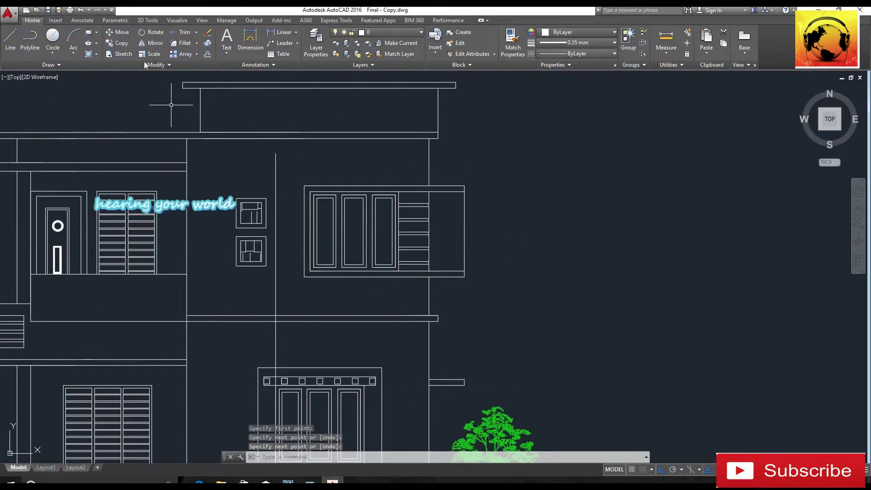
{"action": "left_click", "coordinate": [119, 33]}
{"action": "scroll", "coordinate": [337, 193], "scroll_direction": "up", "scroll_amount": 2}
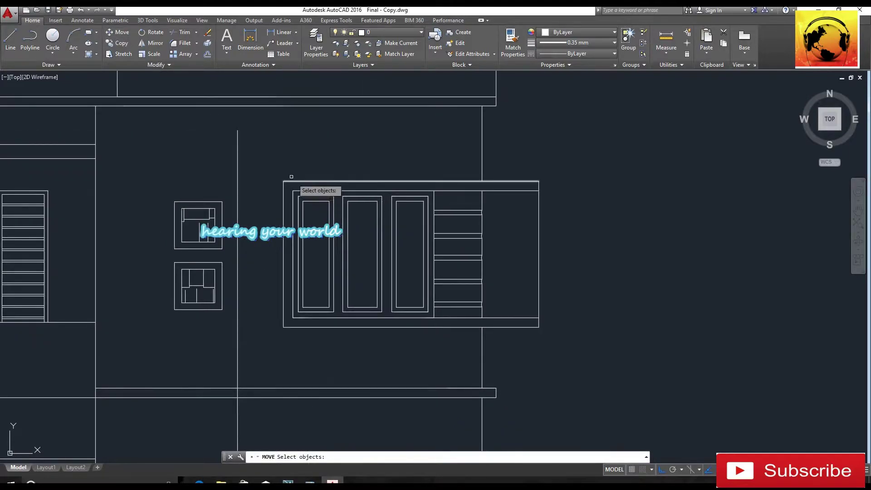
{"action": "left_click", "coordinate": [270, 163]}
{"action": "left_click", "coordinate": [465, 330]}
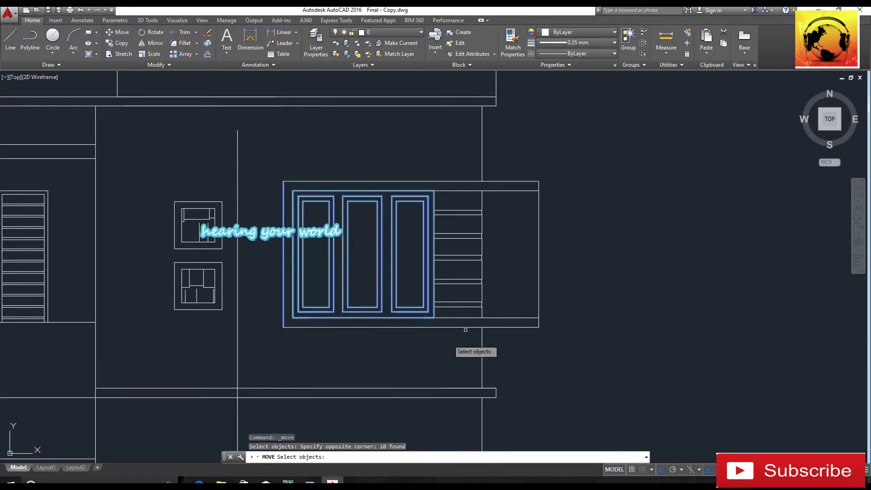
{"action": "key", "text": "Return"}
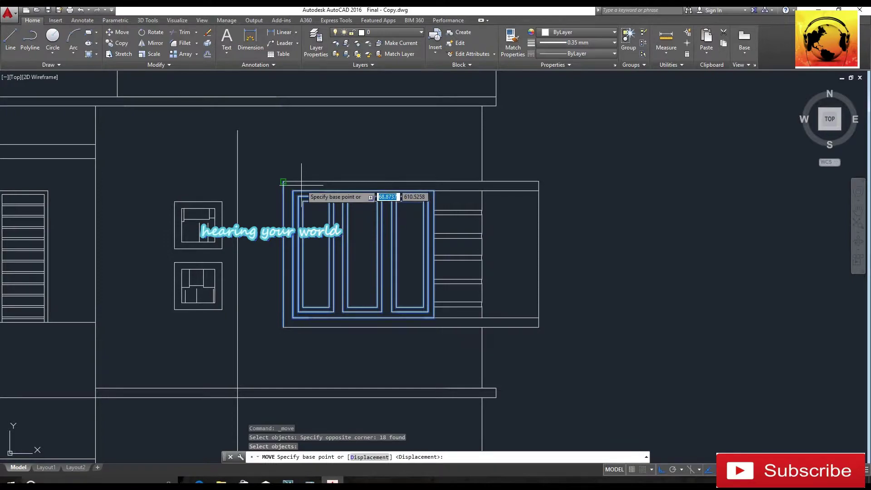
{"action": "scroll", "coordinate": [301, 185], "scroll_direction": "down", "scroll_amount": 2}
{"action": "mouse_move", "coordinate": [334, 263]}
{"action": "middle_mouse_down"}
{"action": "mouse_move", "coordinate": [339, 197]}
{"action": "mouse_move", "coordinate": [336, 227]}
{"action": "middle_mouse_up"}
{"action": "scroll", "coordinate": [298, 153], "scroll_direction": "up", "scroll_amount": 2}
{"action": "left_click", "coordinate": [307, 154]}
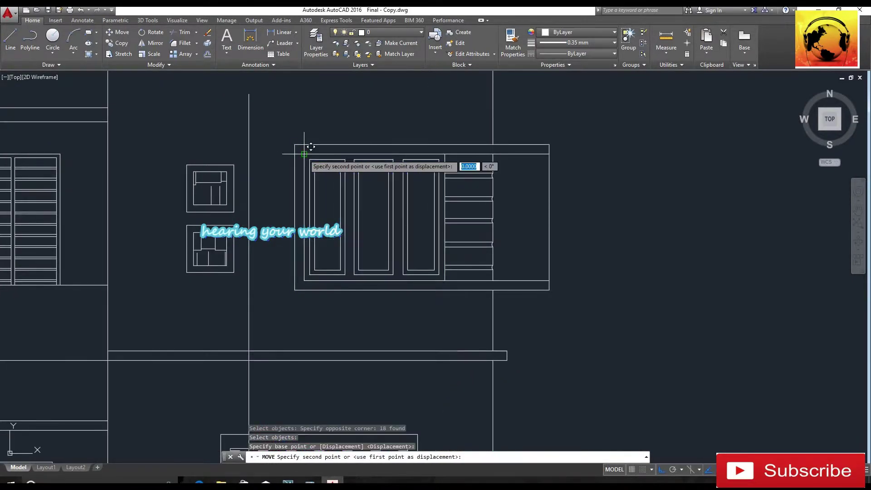
{"action": "left_click", "coordinate": [248, 112]}
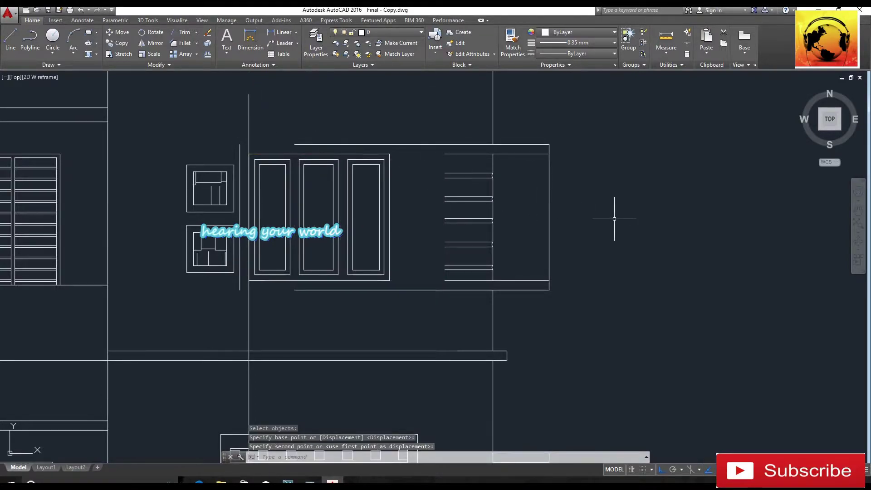
Erase the vertical guide line running along the upper-floor three-panel window.
{"action": "middle_click_drag", "start_coordinate": [279, 141], "coordinate": [260, 160]}
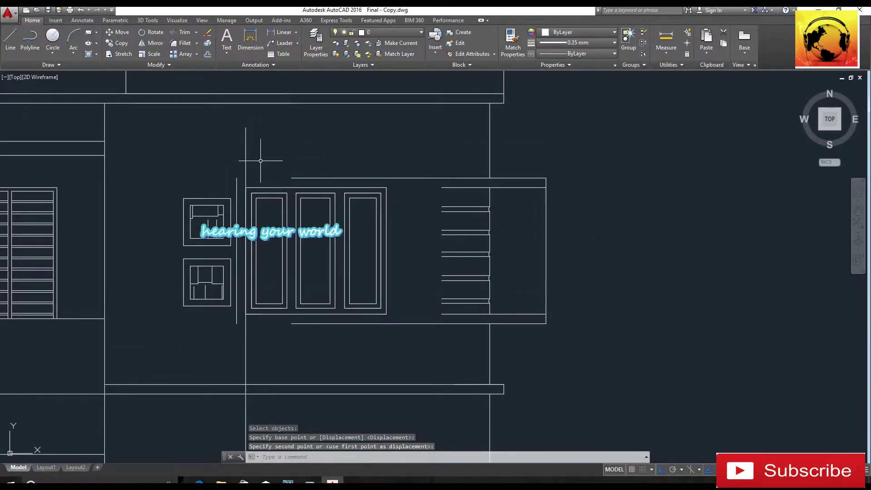
{"action": "left_click", "coordinate": [245, 138]}
{"action": "key", "text": "Delete"}
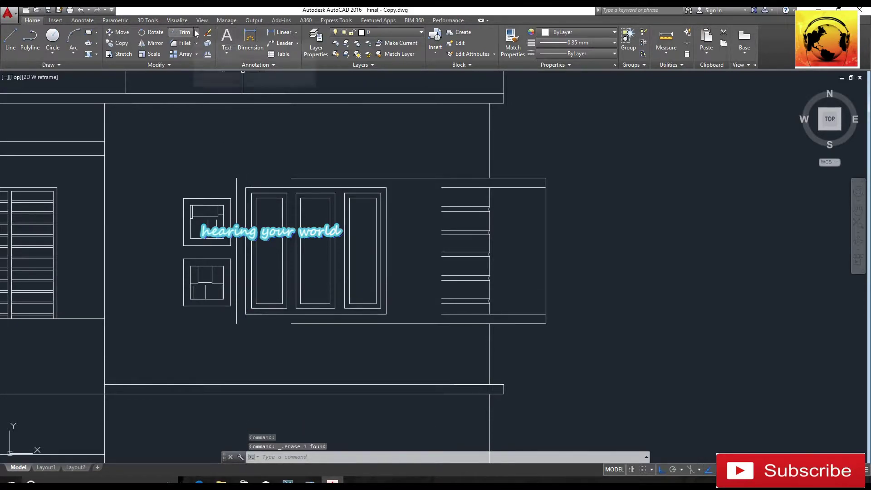
Extend the upper-floor window surround's horizontal frame lines and louvre lines to meet the moved frame and window edges.
{"action": "left_click", "coordinate": [192, 64]}
{"action": "key", "text": "Return"}
{"action": "left_click", "coordinate": [289, 153]}
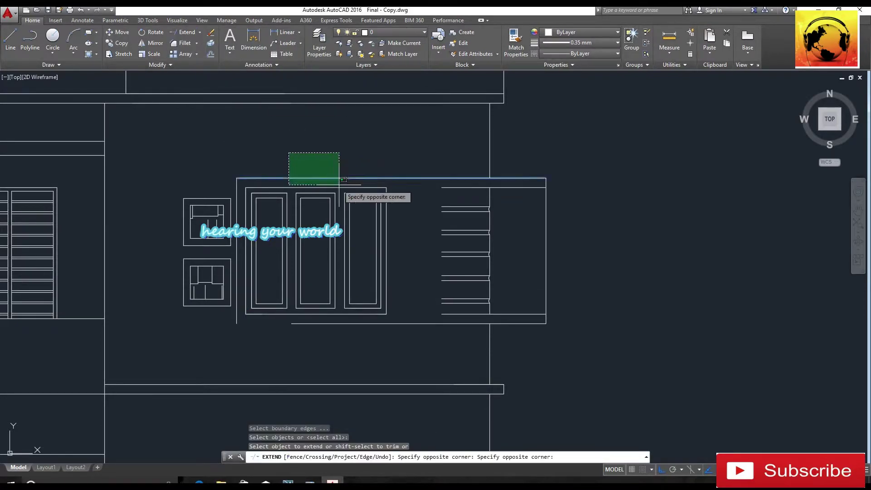
{"action": "left_click", "coordinate": [345, 174]}
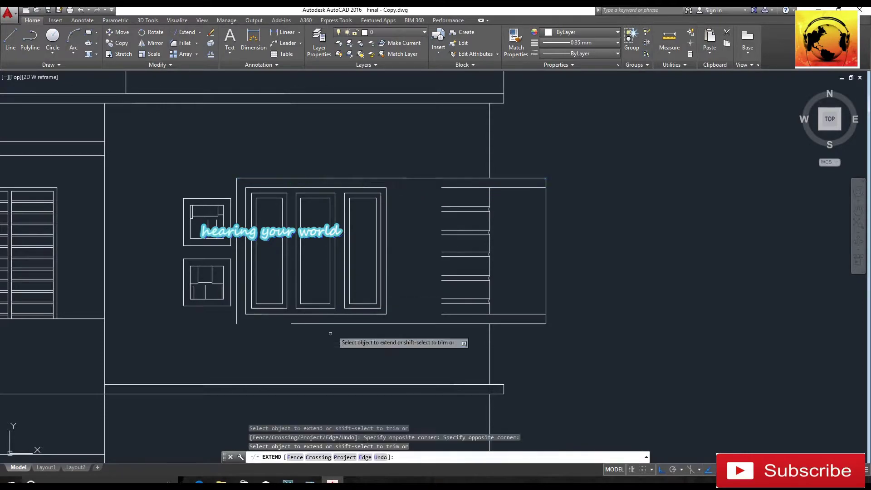
{"action": "left_click", "coordinate": [303, 323]}
{"action": "left_click", "coordinate": [442, 187]}
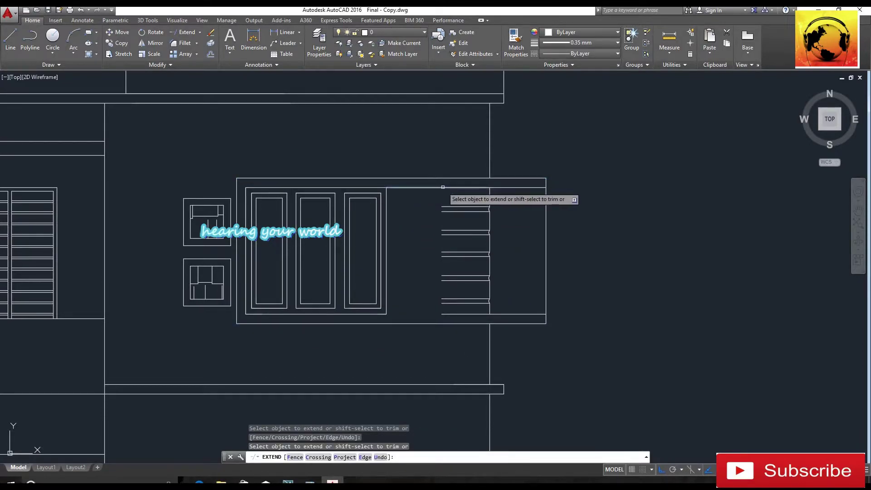
{"action": "left_click", "coordinate": [422, 197]}
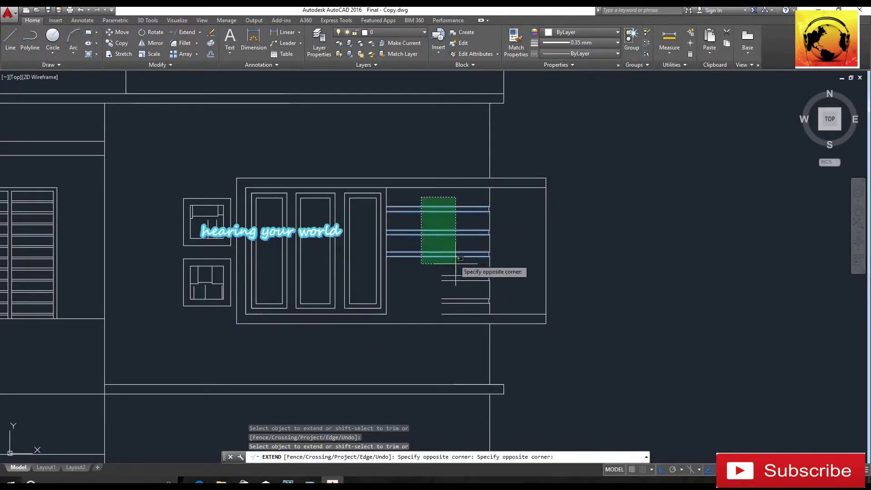
{"action": "left_click", "coordinate": [462, 313]}
{"action": "key", "text": "Return"}
{"action": "scroll", "coordinate": [357, 173], "scroll_direction": "down", "scroll_amount": 4}
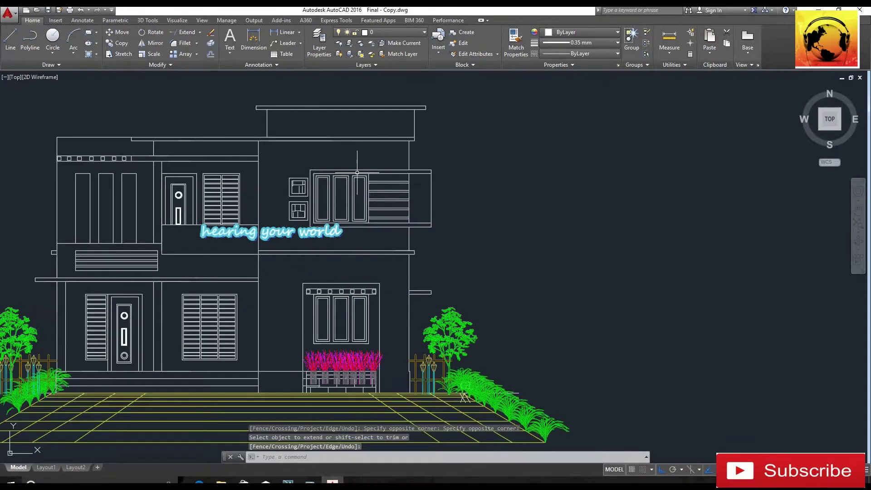
{"action": "middle_click_drag", "start_coordinate": [444, 277], "coordinate": [443, 296]}
{"action": "scroll", "coordinate": [409, 277], "scroll_direction": "down", "scroll_amount": 5}
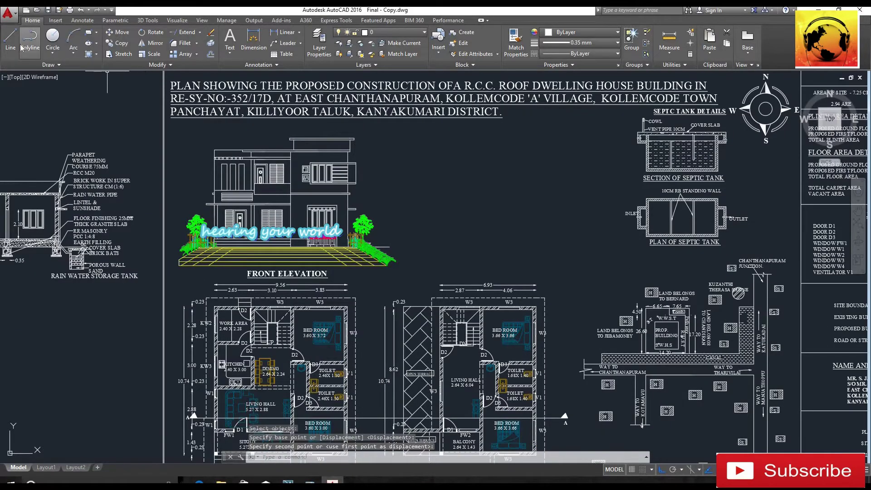
Draw a vertical guide line from the first floor plan's open terrace outer corner up past the front elevation's height.
{"action": "type", "text": "l"}
{"action": "key", "text": "Return"}
{"action": "left_click", "coordinate": [381, 305]}
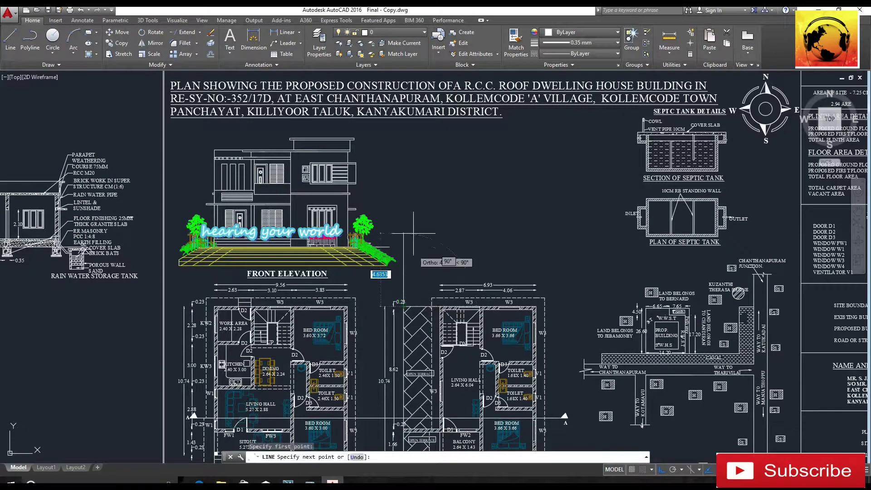
{"action": "middle_click_drag", "start_coordinate": [413, 188], "coordinate": [402, 251]}
{"action": "left_click", "coordinate": [392, 195]}
{"action": "key", "text": "Return"}
Erase the old front elevation lying beside the original Section A-A outside the sheet, including its leftover tree.
{"action": "scroll", "coordinate": [465, 205], "scroll_direction": "down", "scroll_amount": 2}
{"action": "middle_click_drag", "start_coordinate": [131, 278], "coordinate": [417, 200]}
{"action": "scroll", "coordinate": [278, 141], "scroll_direction": "up", "scroll_amount": 2}
{"action": "left_click", "coordinate": [168, 107]}
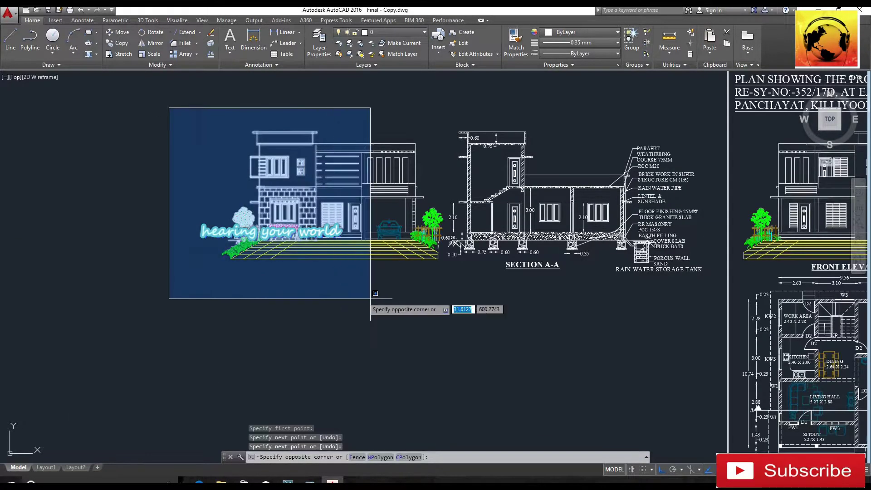
{"action": "left_click", "coordinate": [439, 292]}
{"action": "key", "text": "Delete"}
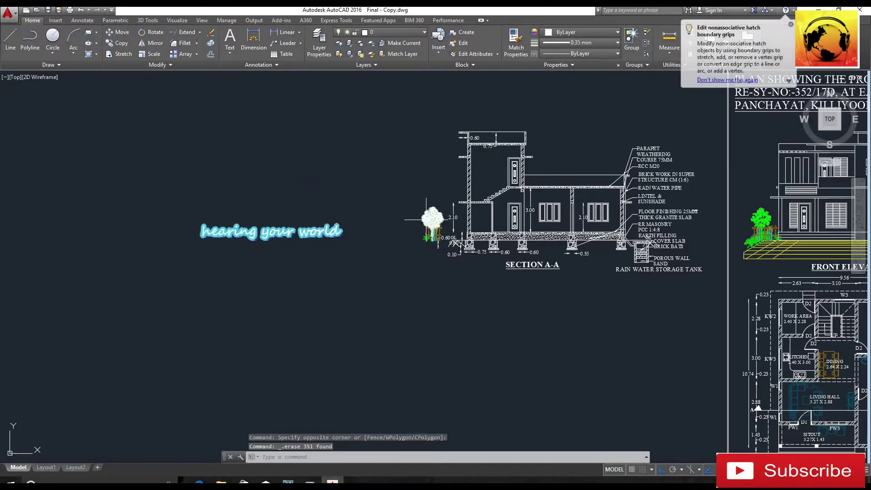
{"action": "left_click", "coordinate": [426, 216]}
{"action": "key", "text": "Delete"}
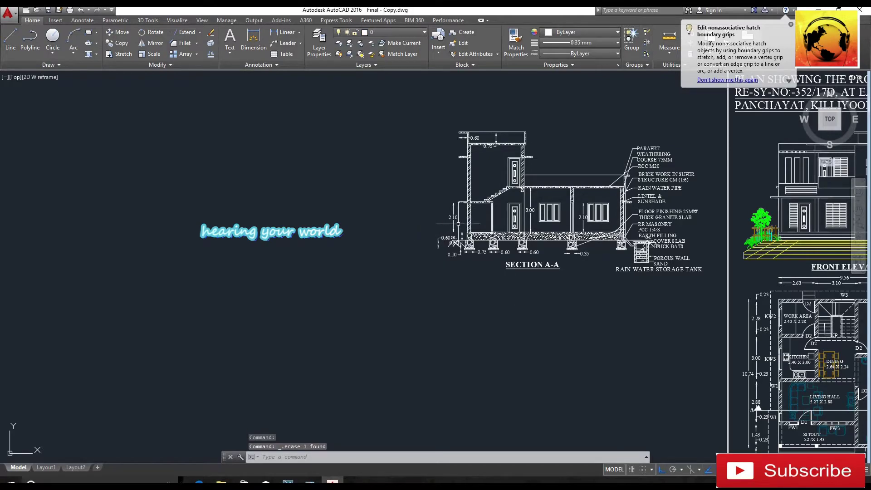
Mirror the whole Section A-A drawing about a vertical axis beside it, keeping the original.
{"action": "left_click", "coordinate": [153, 44]}
{"action": "middle_click_drag", "start_coordinate": [336, 116], "coordinate": [310, 152]}
{"action": "left_click", "coordinate": [361, 121]}
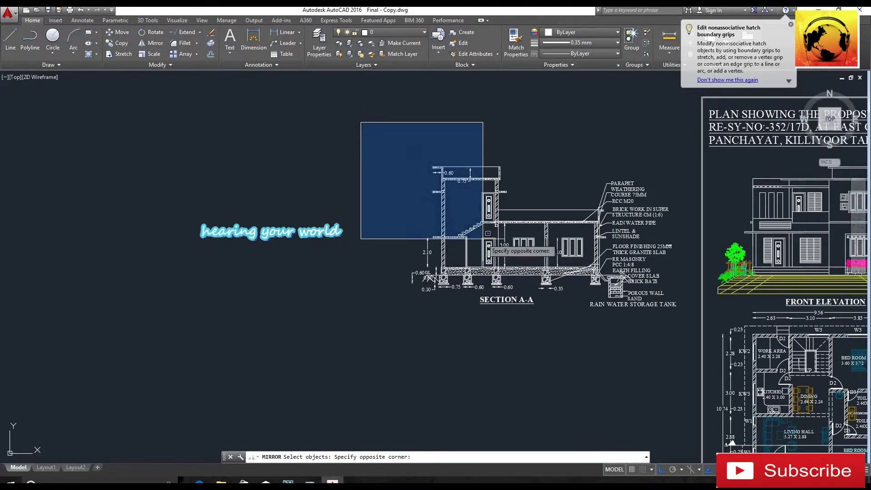
{"action": "left_click", "coordinate": [699, 345]}
{"action": "key", "text": "Return"}
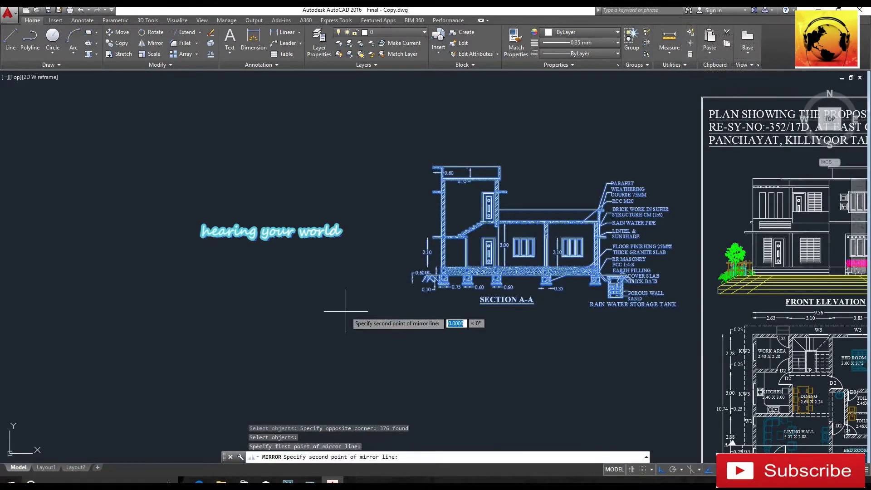
{"action": "left_click", "coordinate": [348, 302]}
{"action": "left_click", "coordinate": [349, 125]}
{"action": "key", "text": "Return"}
{"action": "scroll", "coordinate": [409, 236], "scroll_direction": "down", "scroll_amount": 3}
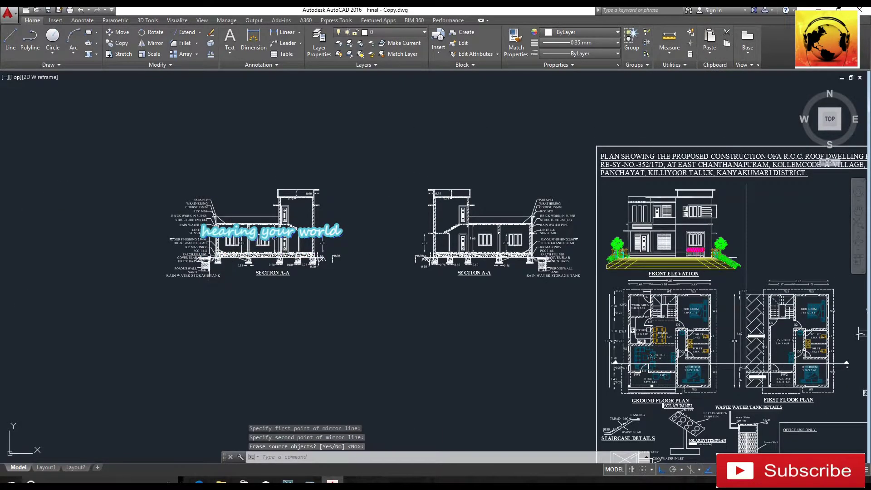
Move the mirrored section into the sheet beside the front elevation, placing its outer wall base on the vertical guide line.
{"action": "scroll", "coordinate": [209, 252], "scroll_direction": "up", "scroll_amount": 2}
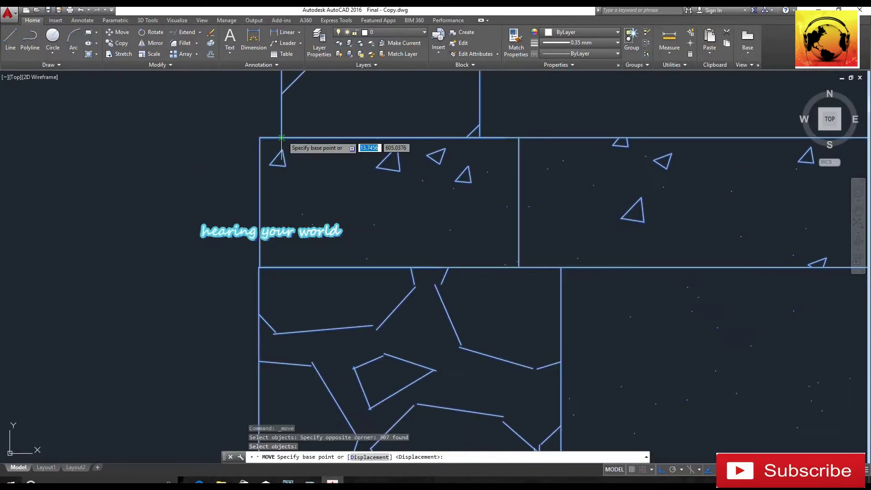
{"action": "left_click", "coordinate": [284, 139]}
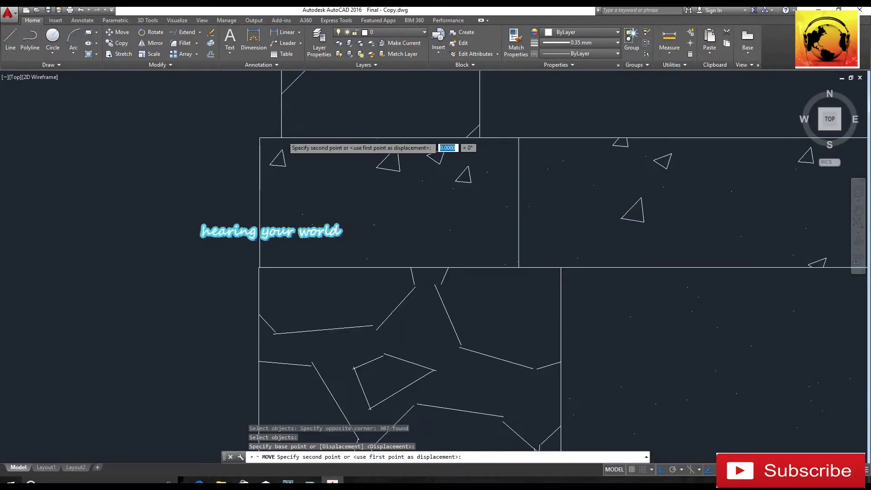
{"action": "scroll", "coordinate": [284, 138], "scroll_direction": "down", "scroll_amount": 5}
{"action": "middle_click_drag", "start_coordinate": [335, 164], "coordinate": [103, 417]}
{"action": "scroll", "coordinate": [300, 370], "scroll_direction": "up", "scroll_amount": 6}
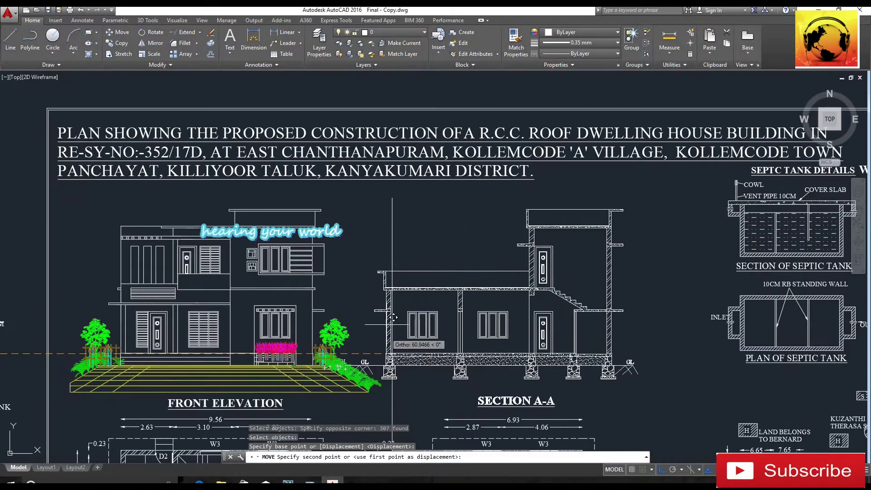
{"action": "left_click", "coordinate": [396, 204]}
Erase the vertical guide line between the open terrace corner and the newly placed section.
{"action": "middle_click_drag", "start_coordinate": [390, 414], "coordinate": [388, 329]}
{"action": "left_click", "coordinate": [388, 328]}
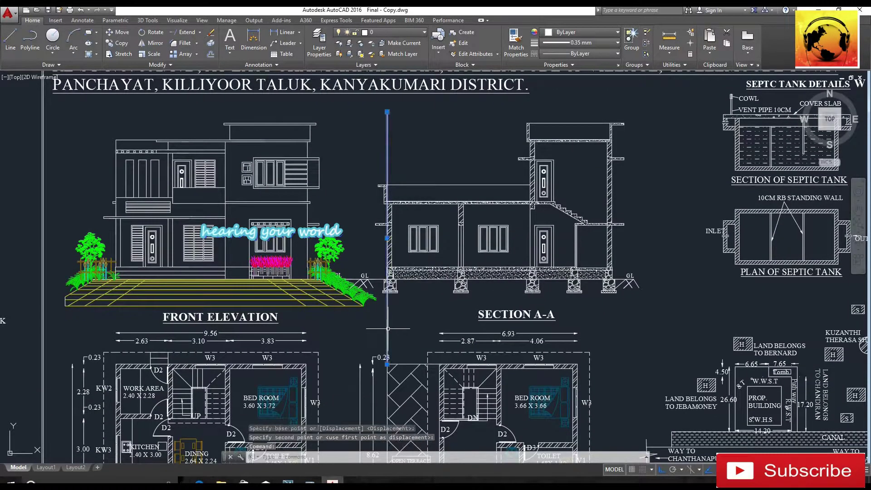
{"action": "key", "text": "Delete"}
{"action": "scroll", "coordinate": [456, 317], "scroll_direction": "down", "scroll_amount": 5}
{"action": "scroll", "coordinate": [429, 312], "scroll_direction": "up", "scroll_amount": 4}
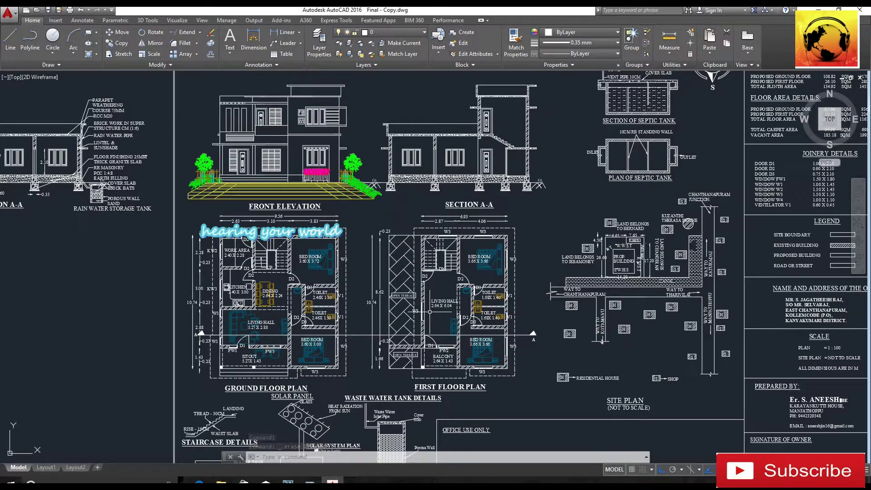
Draw a vertical guide line from the first floor plan's wall between staircase and bedroom up through Section A-A.
{"action": "scroll", "coordinate": [488, 226], "scroll_direction": "up", "scroll_amount": 6}
{"action": "type", "text": "l"}
{"action": "key", "text": "Return"}
{"action": "left_click", "coordinate": [369, 252]}
{"action": "scroll", "coordinate": [367, 213], "scroll_direction": "down", "scroll_amount": 3}
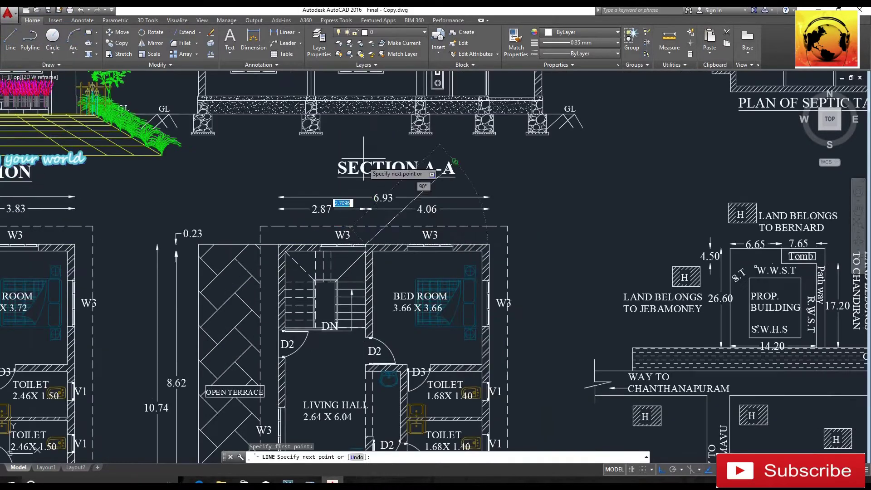
{"action": "middle_click_drag", "start_coordinate": [359, 106], "coordinate": [353, 361]}
{"action": "left_click", "coordinate": [348, 138]}
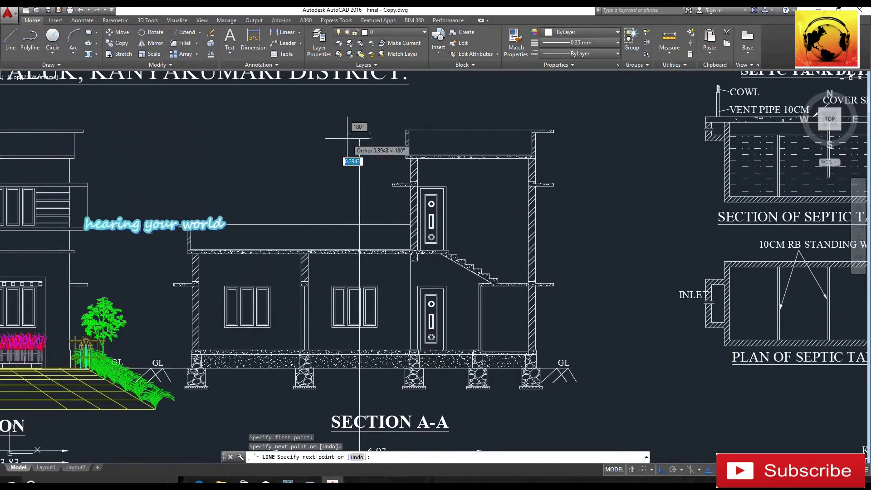
{"action": "key", "text": "Return"}
Draw a vertical guide line from the first floor plan's outer bedroom corner up to just above Section A-A's roof.
{"action": "scroll", "coordinate": [348, 139], "scroll_direction": "down", "scroll_amount": 5}
{"action": "scroll", "coordinate": [318, 318], "scroll_direction": "up", "scroll_amount": 3}
{"action": "scroll", "coordinate": [317, 295], "scroll_direction": "down", "scroll_amount": 2}
{"action": "scroll", "coordinate": [322, 286], "scroll_direction": "up", "scroll_amount": 2}
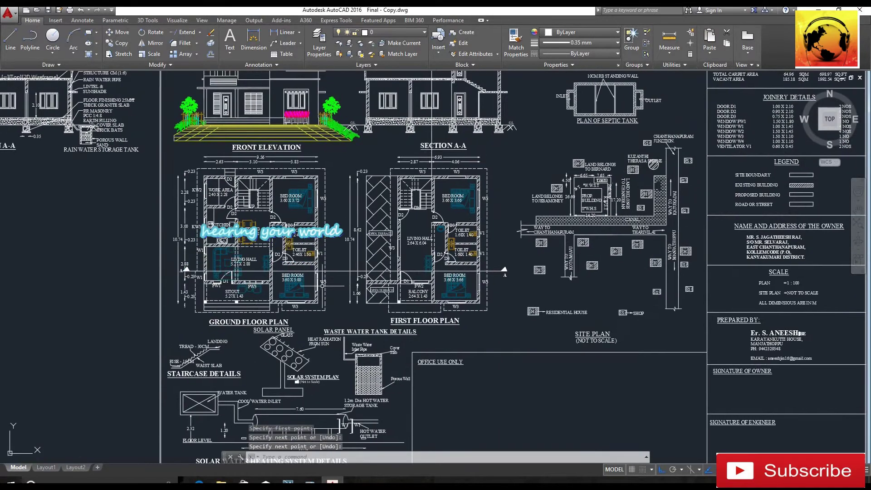
{"action": "scroll", "coordinate": [322, 285], "scroll_direction": "up", "scroll_amount": 2}
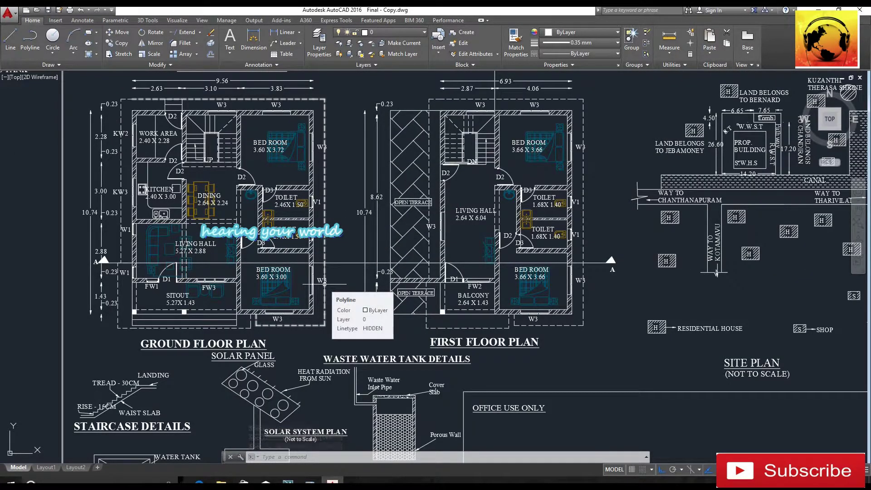
{"action": "mouse_move", "coordinate": [470, 275]}
{"action": "middle_mouse_down"}
{"action": "mouse_move", "coordinate": [412, 351]}
{"action": "mouse_move", "coordinate": [362, 442]}
{"action": "middle_mouse_up"}
{"action": "left_click", "coordinate": [17, 45]}
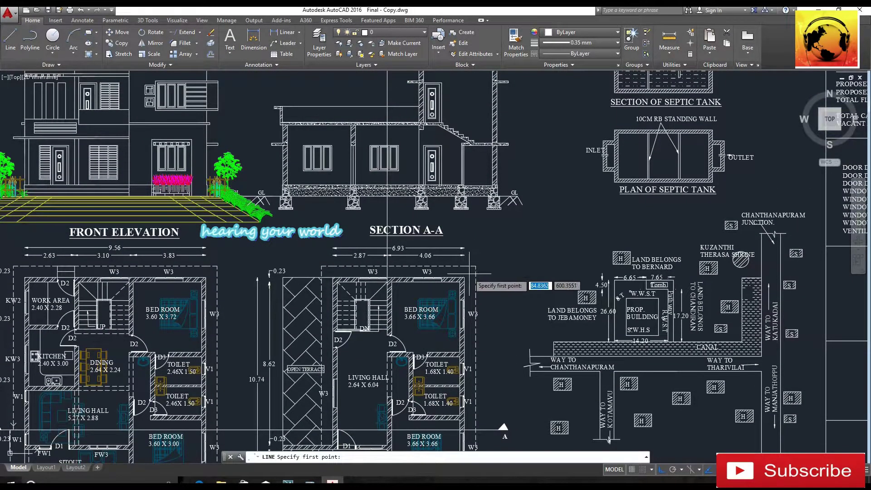
{"action": "left_click", "coordinate": [463, 277]}
{"action": "middle_click_drag", "start_coordinate": [470, 73], "coordinate": [469, 221]}
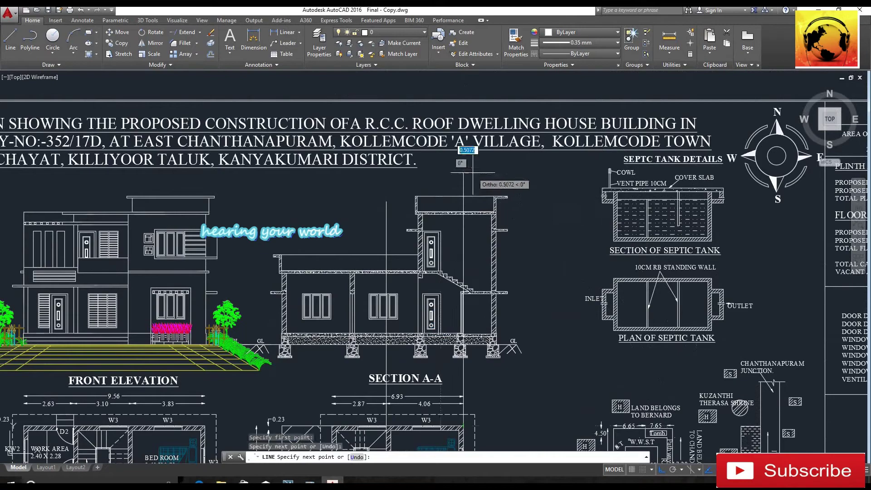
{"action": "key", "text": "Return"}
Erase the ground-floor window crossed by the staircase-wall guide line in Section A-A.
{"action": "middle_click_drag", "start_coordinate": [370, 305], "coordinate": [364, 263]}
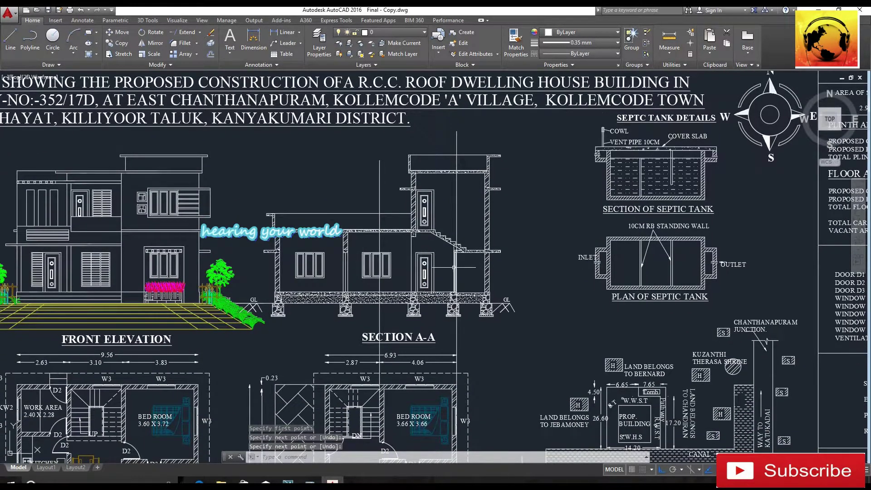
{"action": "scroll", "coordinate": [364, 253], "scroll_direction": "up", "scroll_amount": 2}
{"action": "left_click", "coordinate": [350, 243]}
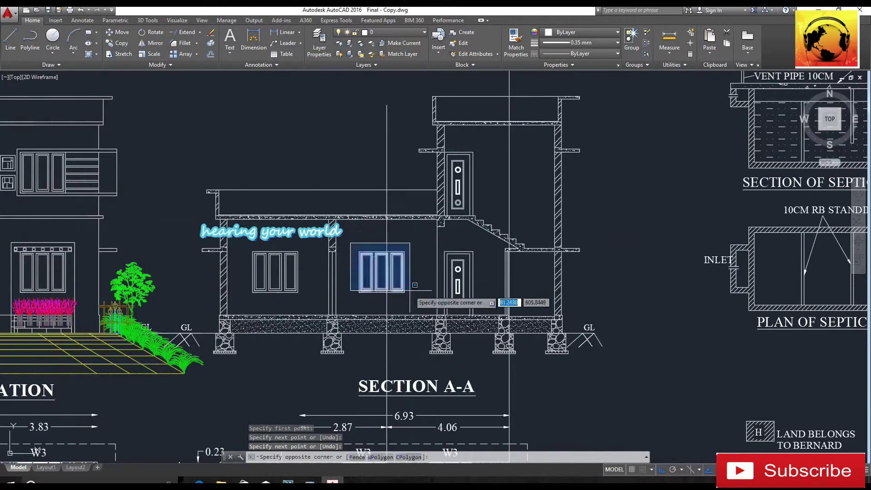
{"action": "left_click", "coordinate": [411, 299]}
{"action": "key", "text": "Delete"}
{"action": "middle_click_drag", "start_coordinate": [411, 298], "coordinate": [396, 329]}
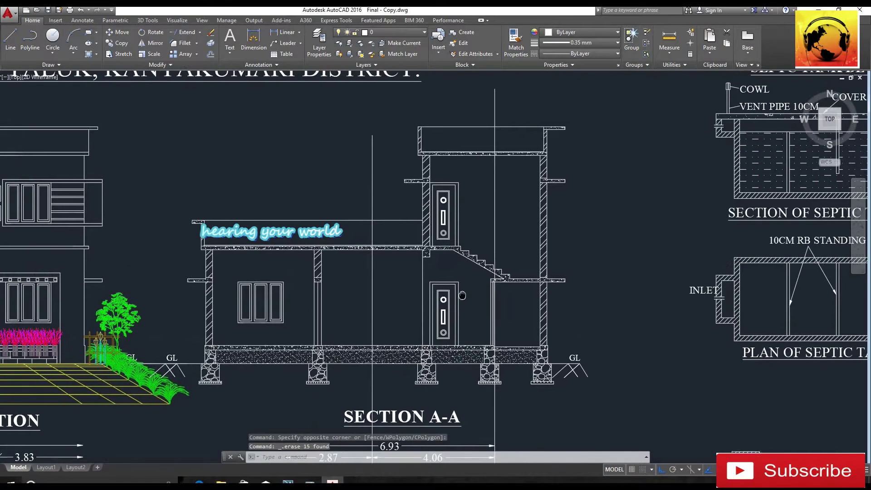
Erase Section A-A's staircase and slab hatching, and move its two-storey part onto the guide line from the staircase-bedroom wall.
{"action": "middle_click_drag", "start_coordinate": [453, 251], "coordinate": [448, 250]}
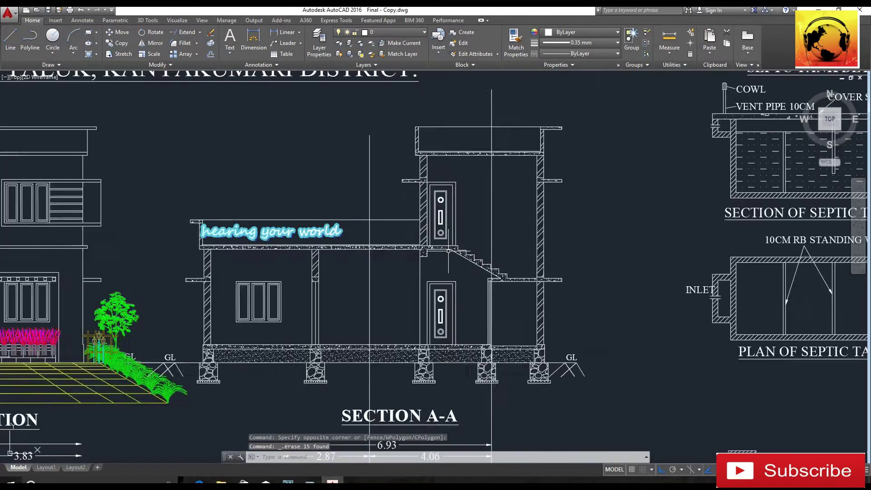
{"action": "left_click", "coordinate": [403, 356]}
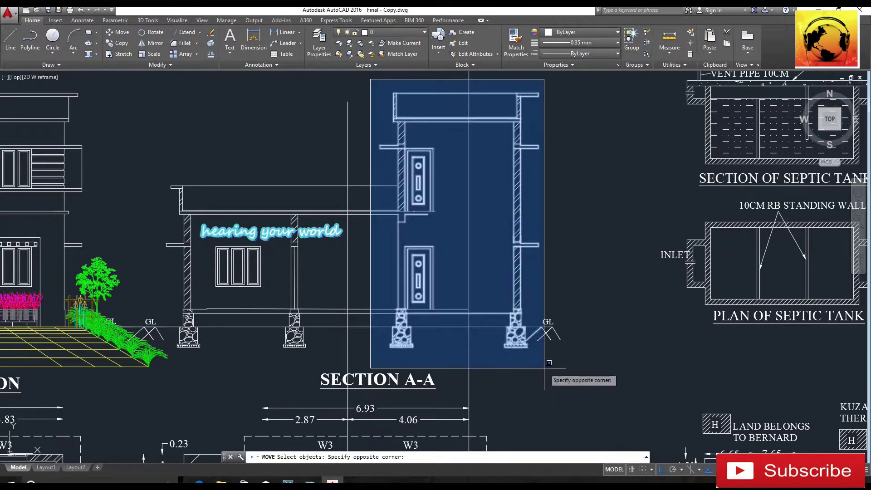
{"action": "left_click", "coordinate": [589, 362]}
{"action": "scroll", "coordinate": [386, 308], "scroll_direction": "up", "scroll_amount": 6}
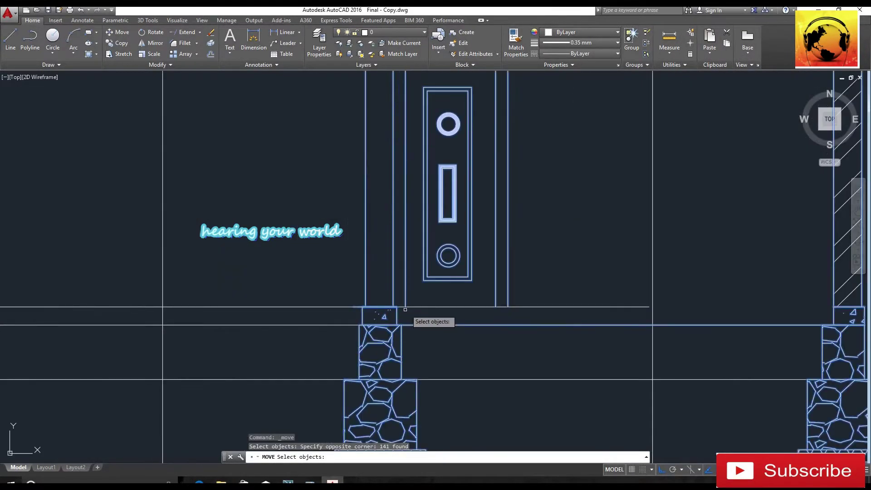
{"action": "key", "text": "Return"}
{"action": "left_click", "coordinate": [330, 304]}
{"action": "scroll", "coordinate": [335, 295], "scroll_direction": "down", "scroll_amount": 4}
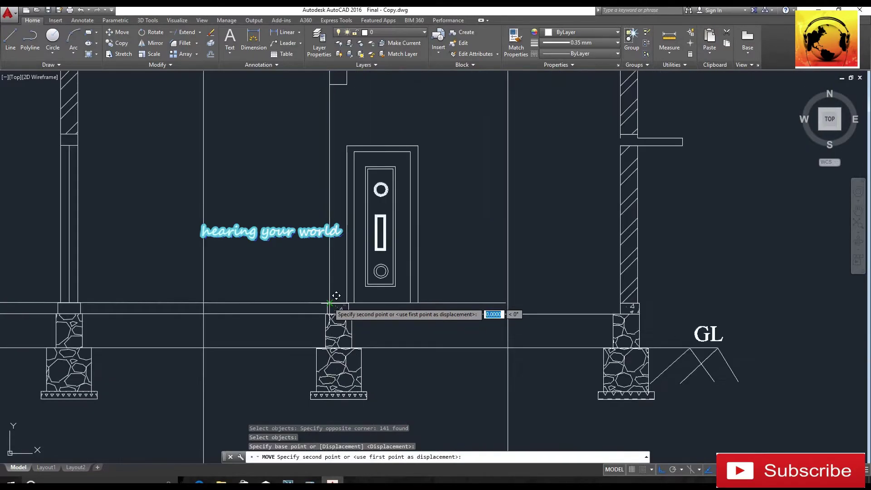
{"action": "left_click", "coordinate": [210, 295]}
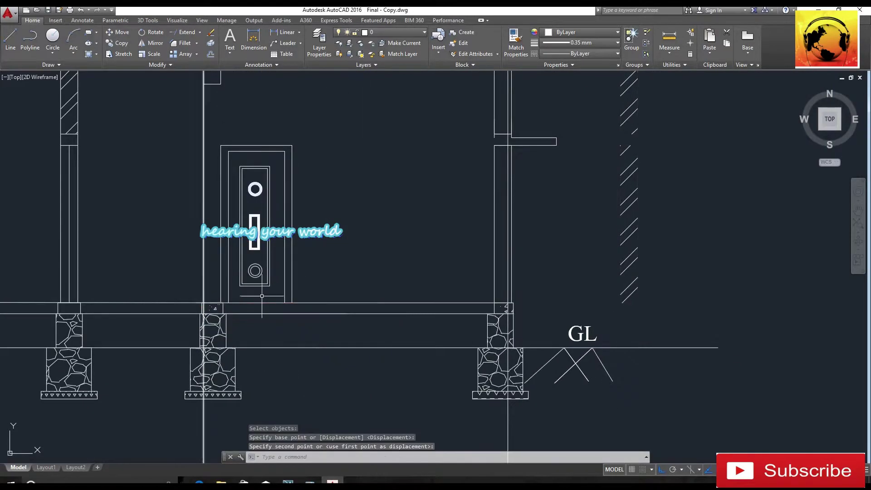
Draw a beam outline 0.35 deep and 0.23 wide beneath the first-floor slab, under the wall beside the open terrace.
{"action": "scroll", "coordinate": [363, 302], "scroll_direction": "down", "scroll_amount": 6}
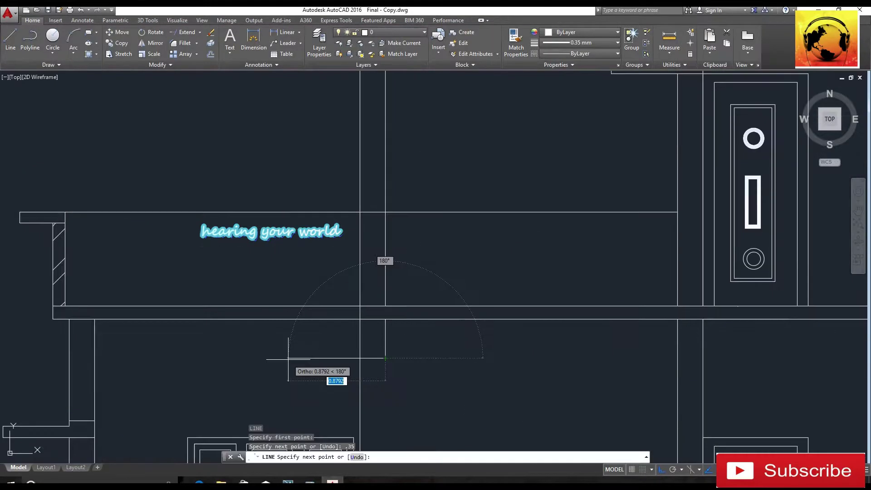
{"action": "type", "text": "3"}
{"action": "key", "text": "Return"}
{"action": "key", "text": "Return"}
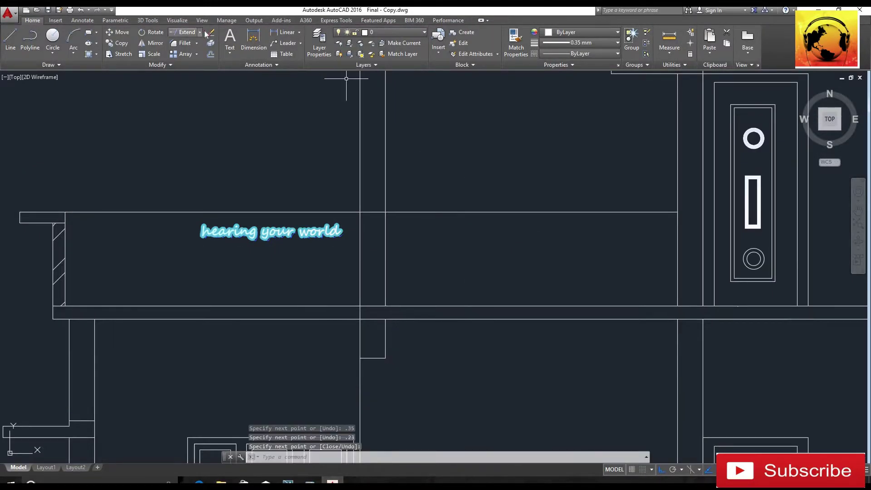
Trim the guide and slab lines around the new beam, and remove the terrace parapet line inside and beyond the new wall.
{"action": "left_click", "coordinate": [190, 47]}
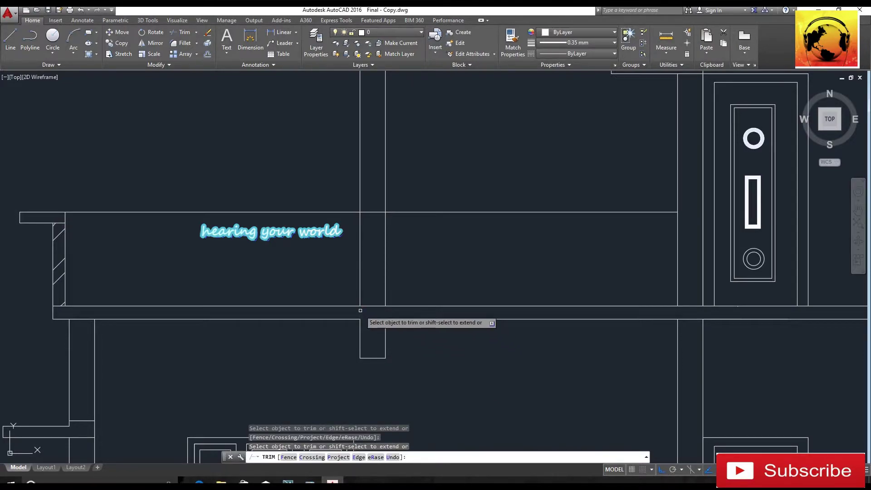
{"action": "key", "text": "Return"}
{"action": "key", "text": "Return"}
{"action": "key", "text": "Return"}
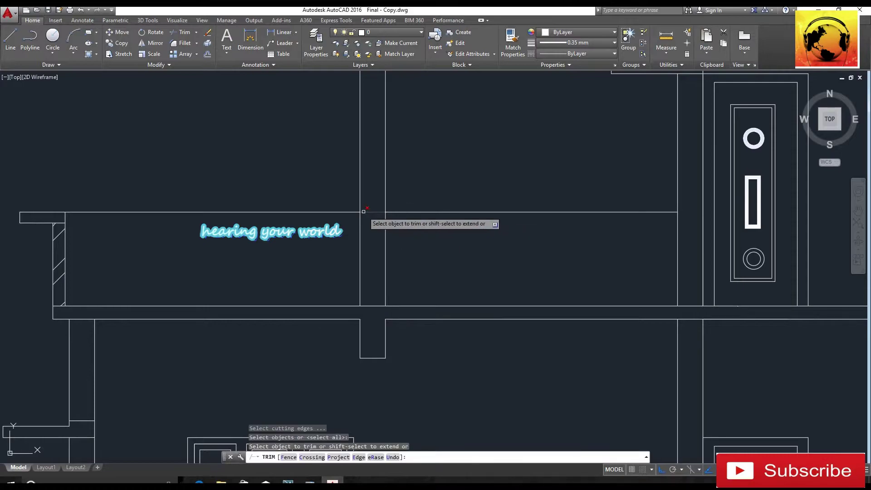
{"action": "key", "text": "Escape"}
{"action": "left_click", "coordinate": [391, 212]}
{"action": "key", "text": "Delete"}
Extend the upper roof slab, parapet and sunshade of Section A-A to the wall beside the open terrace.
{"action": "scroll", "coordinate": [390, 212], "scroll_direction": "down", "scroll_amount": 5}
{"action": "mouse_move", "coordinate": [476, 259]}
{"action": "middle_mouse_down"}
{"action": "mouse_move", "coordinate": [453, 276]}
{"action": "mouse_move", "coordinate": [381, 277]}
{"action": "middle_mouse_up"}
{"action": "scroll", "coordinate": [479, 197], "scroll_direction": "up", "scroll_amount": 2}
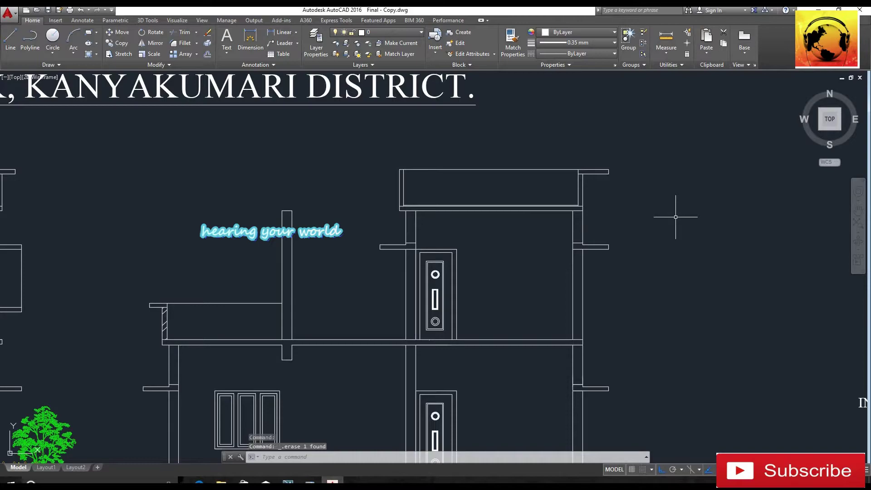
{"action": "left_click", "coordinate": [119, 32]}
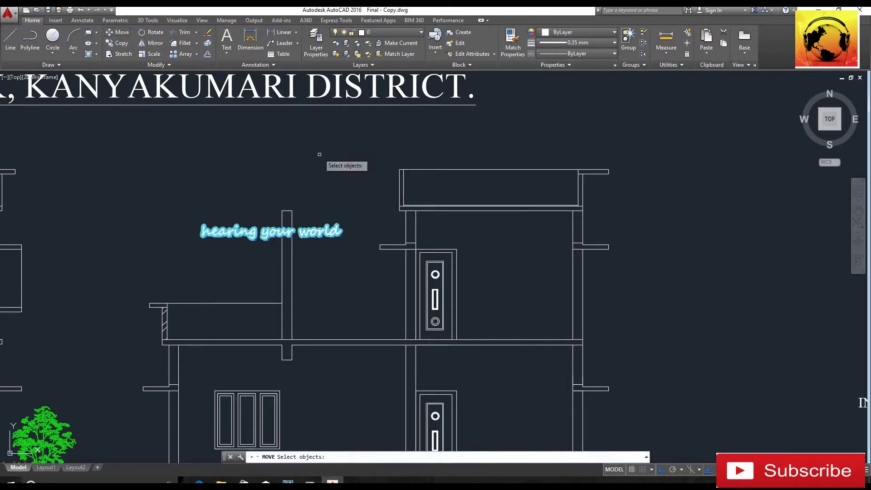
{"action": "scroll", "coordinate": [369, 223], "scroll_direction": "down", "scroll_amount": 3}
Draw a lintel 0.15 high and 0.23 wide in the ground-floor inner wall, level with the top of the door frame.
{"action": "left_click", "coordinate": [11, 38]}
{"action": "scroll", "coordinate": [410, 195], "scroll_direction": "up", "scroll_amount": 4}
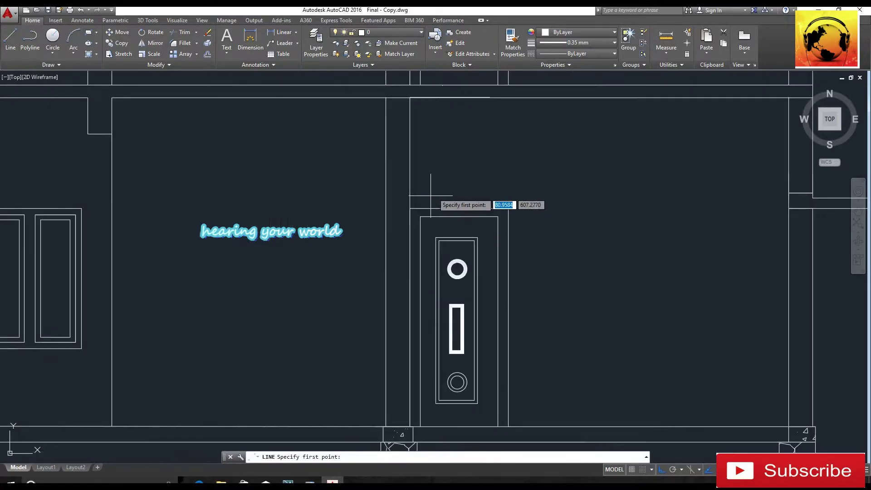
{"action": "left_click", "coordinate": [409, 208]}
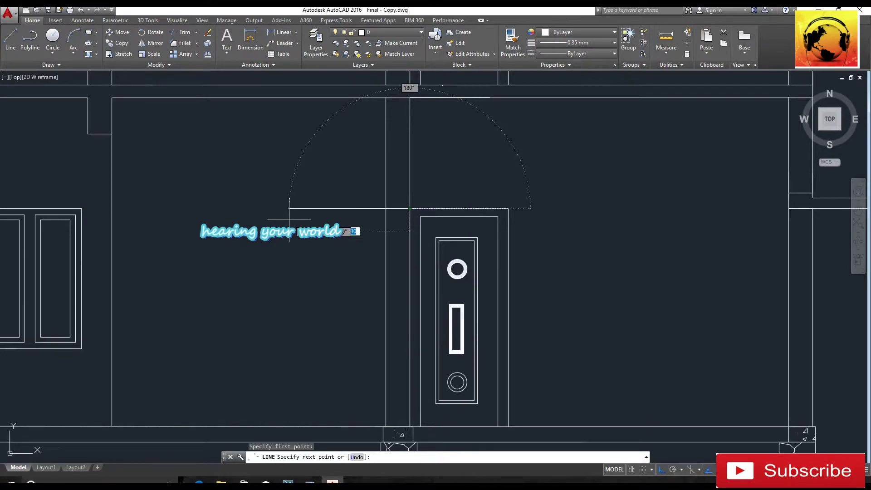
{"action": "key", "text": "Escape"}
{"action": "key", "text": "Return"}
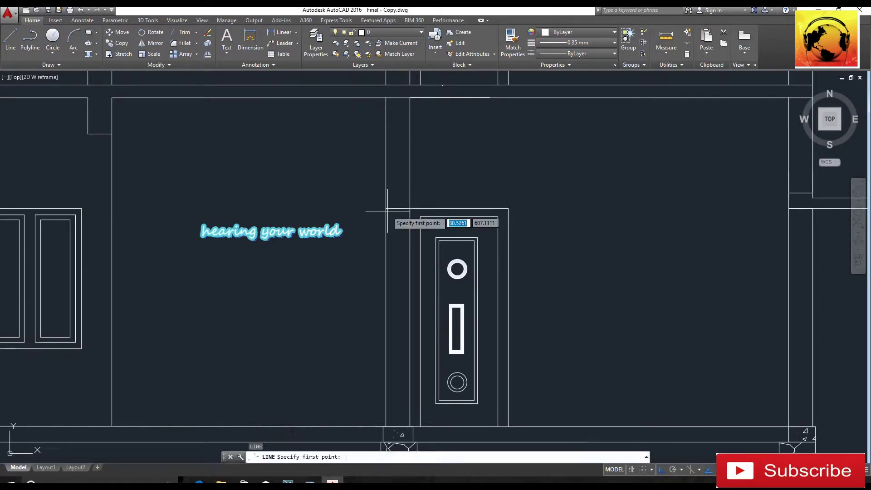
{"action": "type", "text": "."}
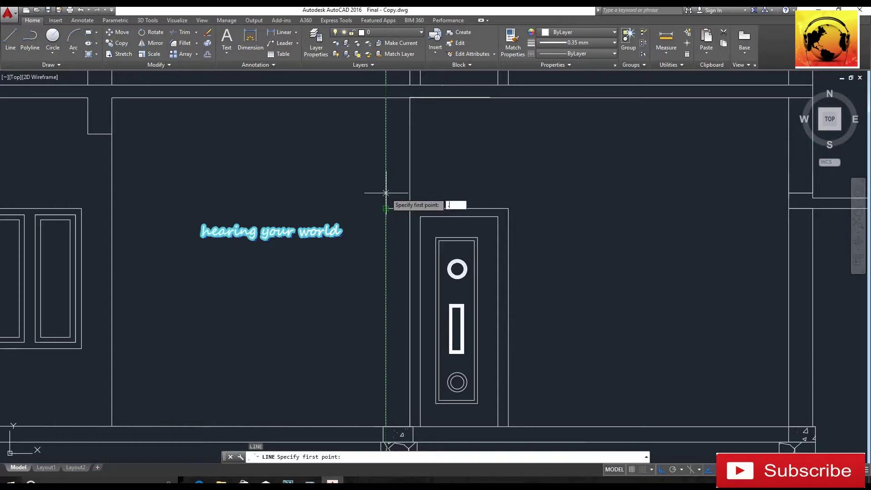
{"action": "type", "text": "15"}
{"action": "key", "text": "Return"}
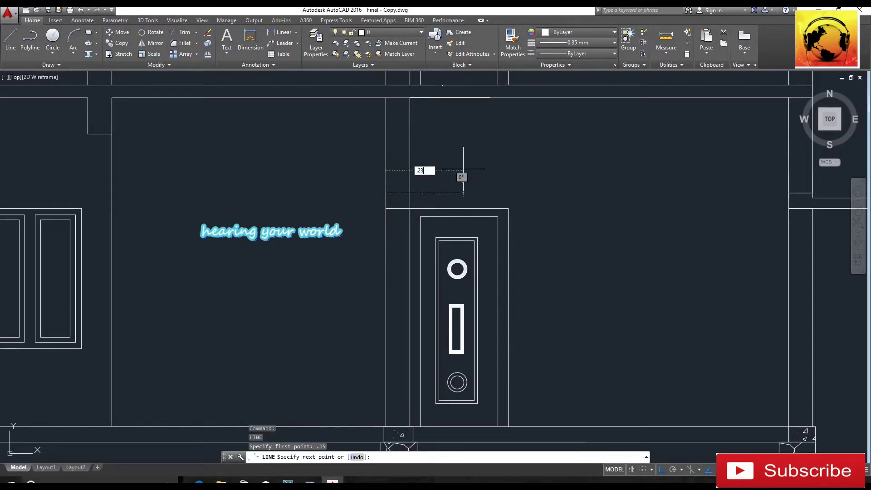
{"action": "type", "text": ".23"}
{"action": "key", "text": "Return"}
{"action": "key", "text": "Return"}
Move the ground-floor window in Section A-A by its upper corner against the inner wall next to the door.
{"action": "scroll", "coordinate": [464, 169], "scroll_direction": "down", "scroll_amount": 5}
{"action": "middle_click_drag", "start_coordinate": [431, 254], "coordinate": [438, 277]}
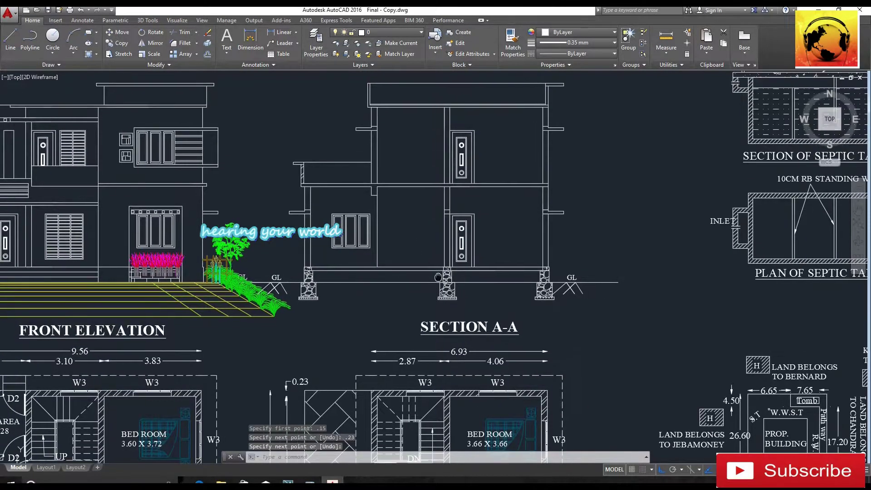
{"action": "scroll", "coordinate": [437, 277], "scroll_direction": "down", "scroll_amount": 3}
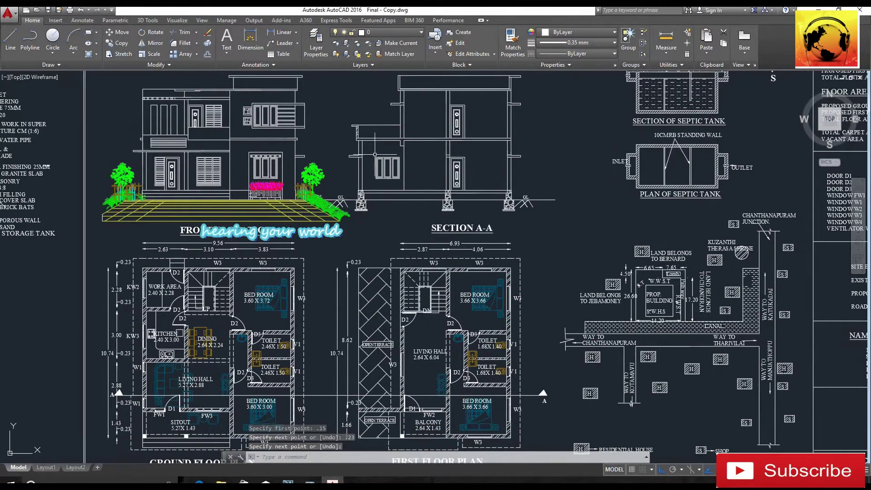
{"action": "scroll", "coordinate": [375, 154], "scroll_direction": "up", "scroll_amount": 4}
{"action": "left_click", "coordinate": [359, 148]}
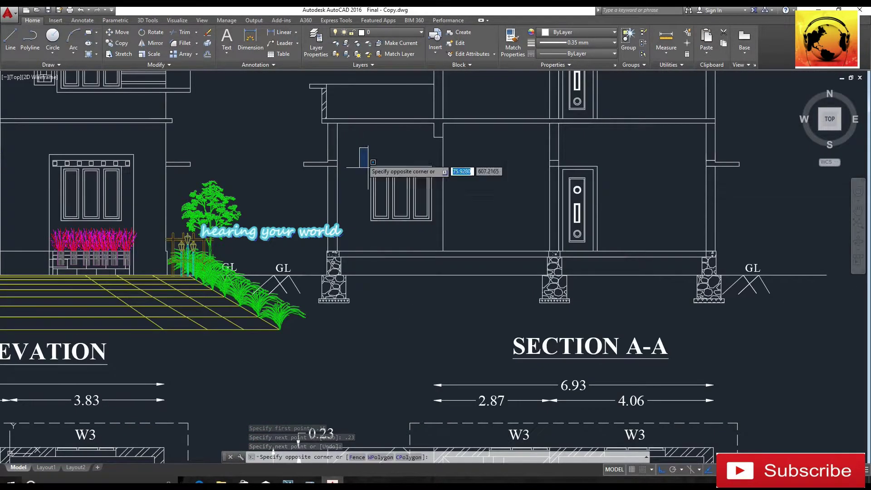
{"action": "left_click", "coordinate": [425, 226]}
{"action": "left_click", "coordinate": [119, 32]}
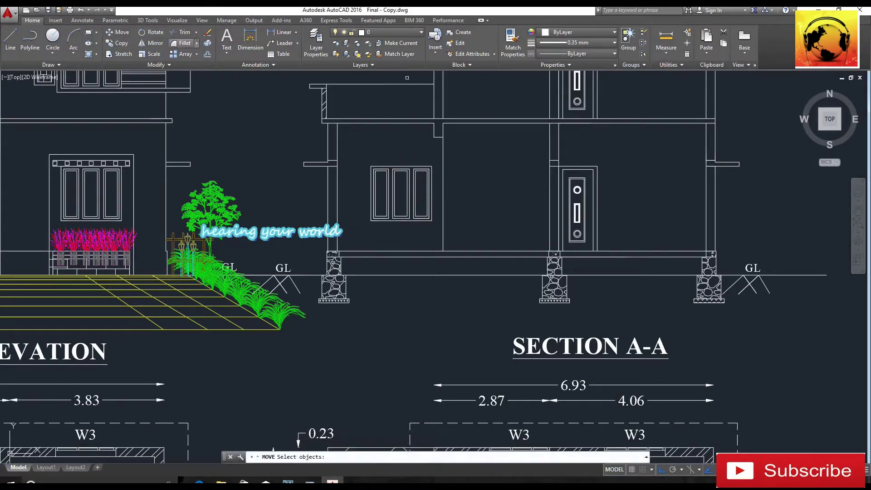
{"action": "left_click", "coordinate": [359, 144]}
{"action": "left_click", "coordinate": [452, 232]}
{"action": "key", "text": "Return"}
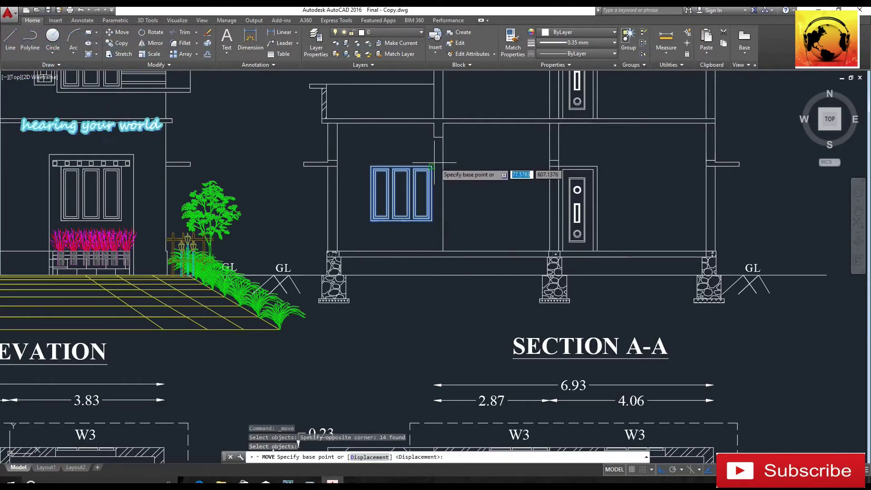
{"action": "left_click", "coordinate": [431, 166]}
{"action": "left_click", "coordinate": [556, 159]}
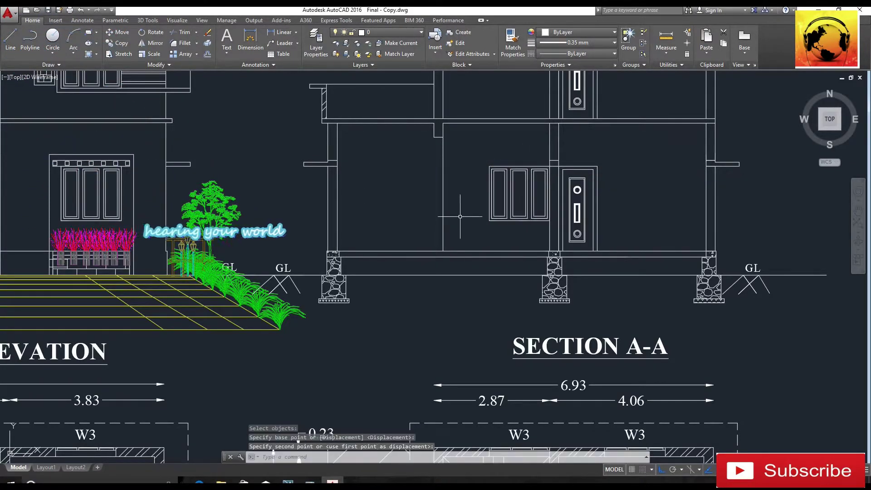
Draw the staircase outline on the ground floor beneath the new beam's edge, 1 wide and 1.2 high.
{"action": "scroll", "coordinate": [387, 219], "scroll_direction": "down", "scroll_amount": 3}
{"action": "middle_click_drag", "start_coordinate": [476, 204], "coordinate": [477, 111]}
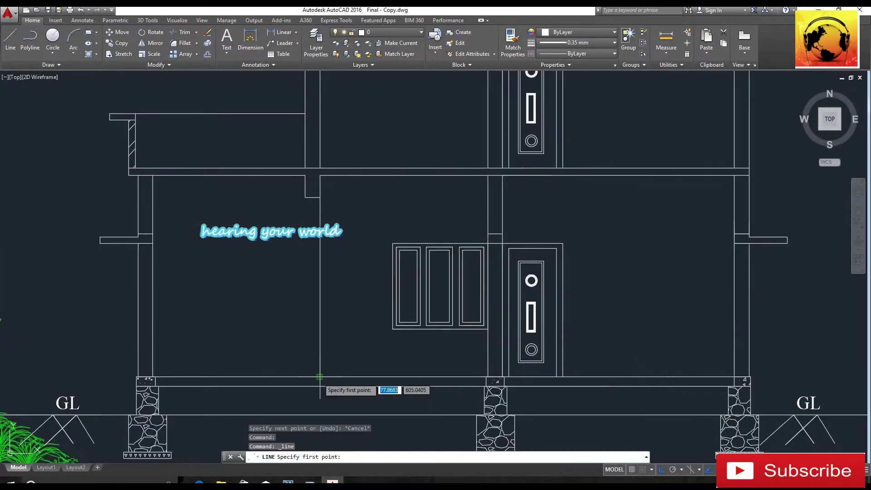
{"action": "left_click", "coordinate": [383, 376]}
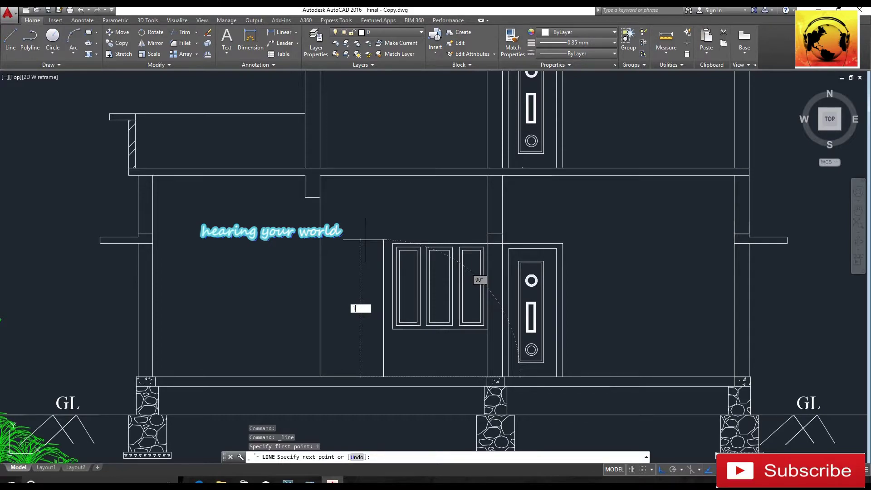
{"action": "key", "text": "Return"}
{"action": "left_click", "coordinate": [320, 313]}
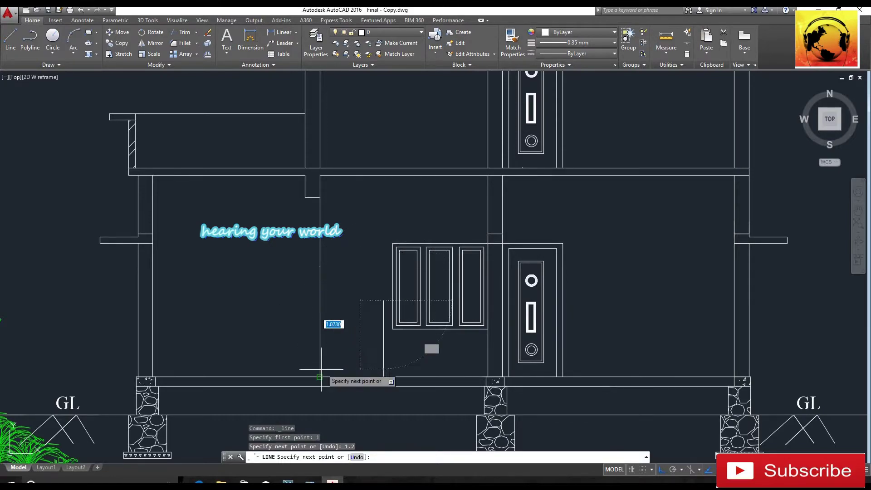
{"action": "key", "text": "Return"}
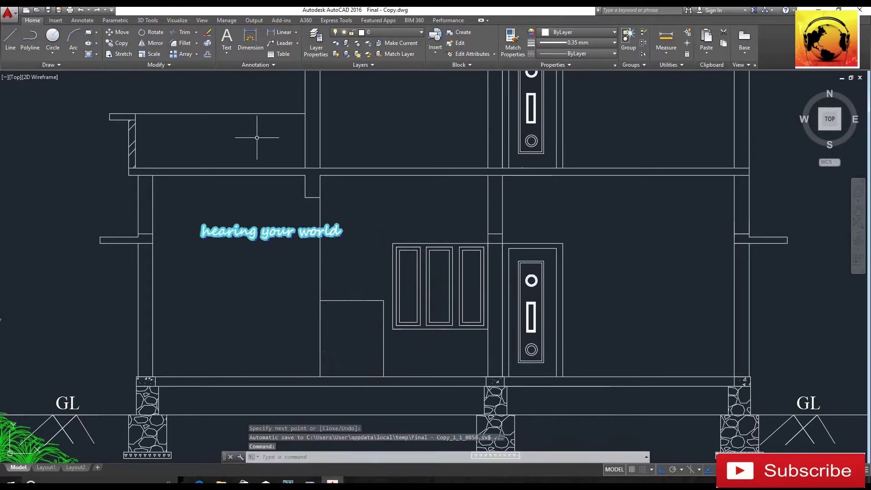
Draw the first stair line across the staircase outline, 0.15 above the floor and 1 long.
{"action": "type", "text": "o"}
{"action": "key", "text": "Return"}
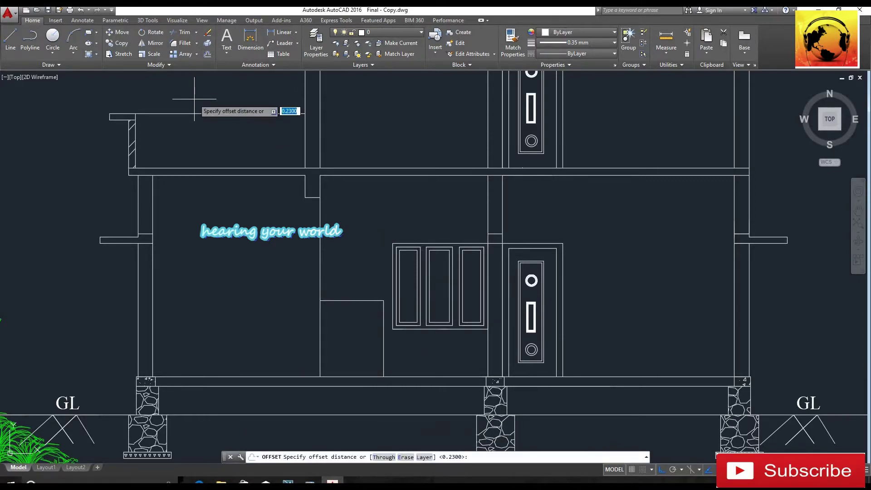
{"action": "left_click", "coordinate": [11, 50]}
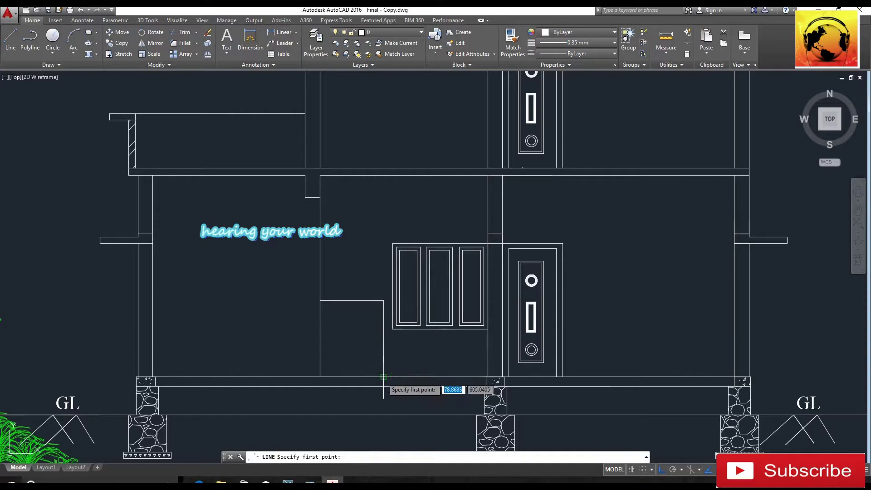
{"action": "type", "text": ".15"}
{"action": "key", "text": "Return"}
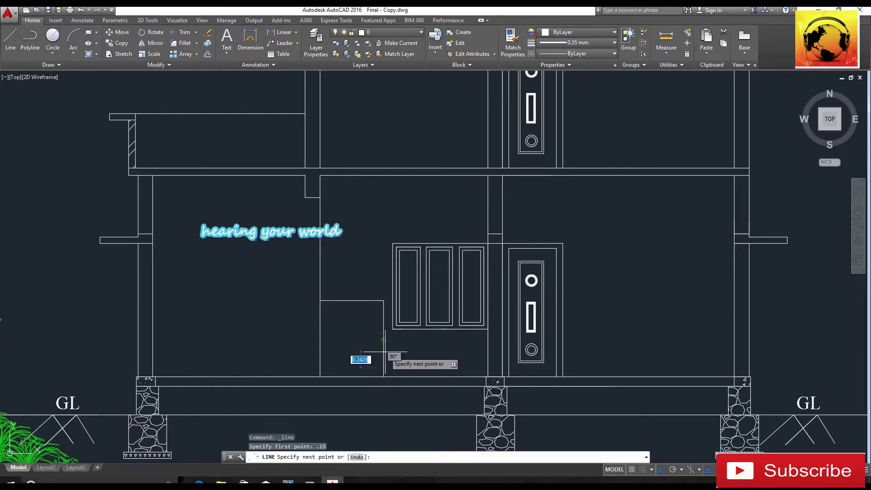
{"action": "type", "text": "1"}
{"action": "key", "text": "Return"}
{"action": "key", "text": "Return"}
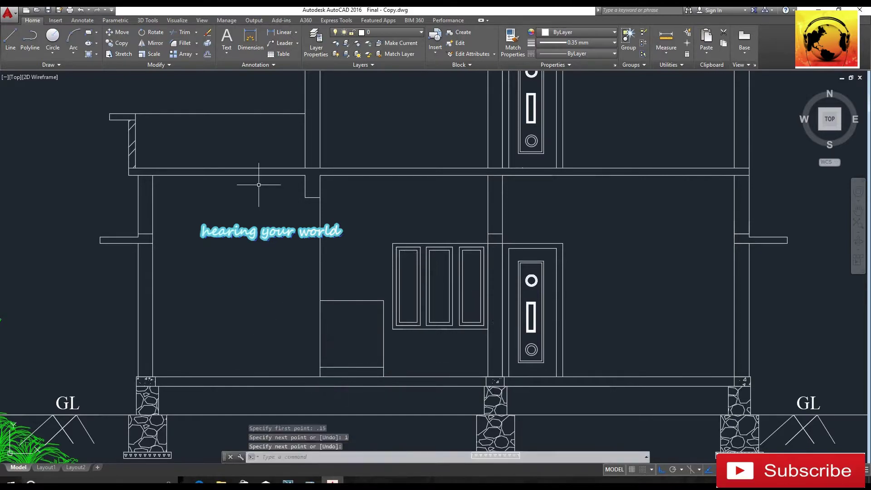
Offset the first stair line upward repeatedly at 0.15 spacing to fill the staircase outline with step lines.
{"action": "left_click", "coordinate": [212, 53]}
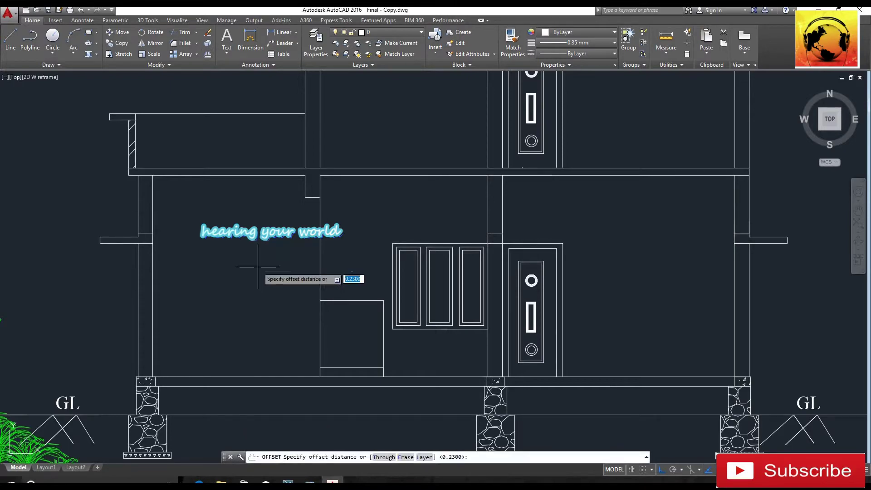
{"action": "type", "text": ".15"}
{"action": "key", "text": "Return"}
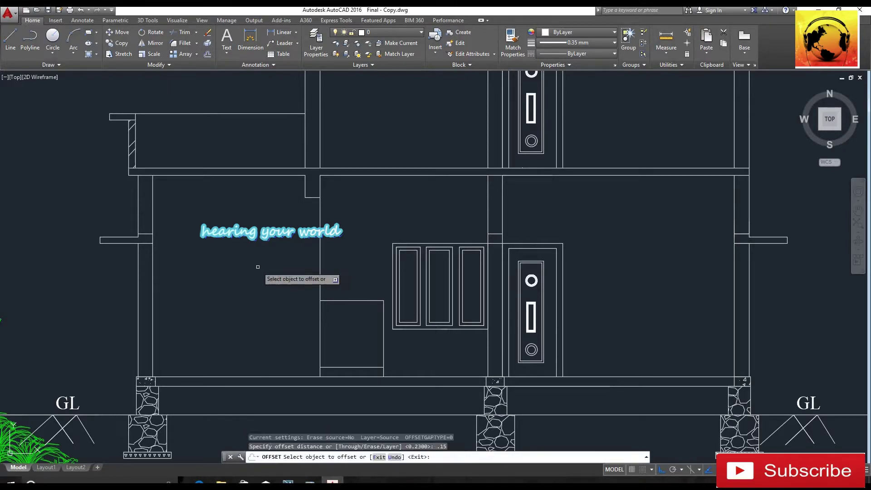
{"action": "left_click", "coordinate": [344, 366]}
{"action": "left_click", "coordinate": [344, 354]}
{"action": "left_click", "coordinate": [345, 358]}
{"action": "left_click", "coordinate": [347, 334]}
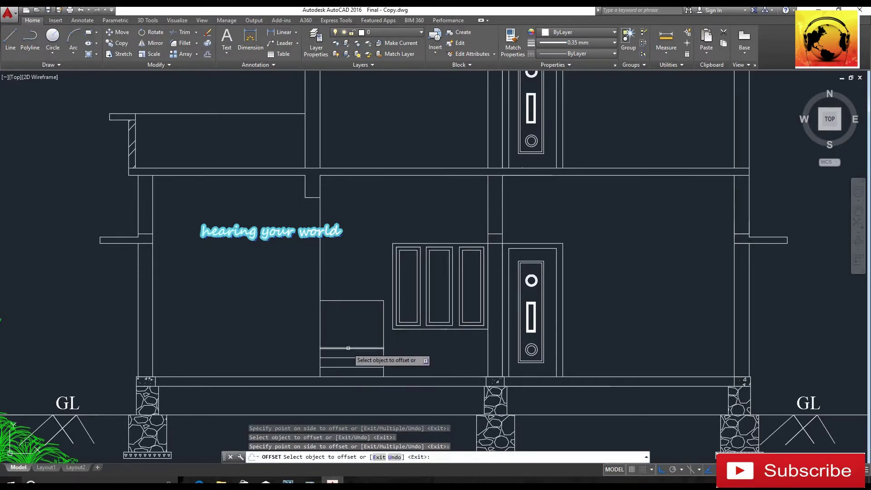
{"action": "left_click", "coordinate": [348, 348]}
{"action": "left_click", "coordinate": [346, 330]}
{"action": "left_click", "coordinate": [345, 338]}
{"action": "left_click", "coordinate": [349, 332]}
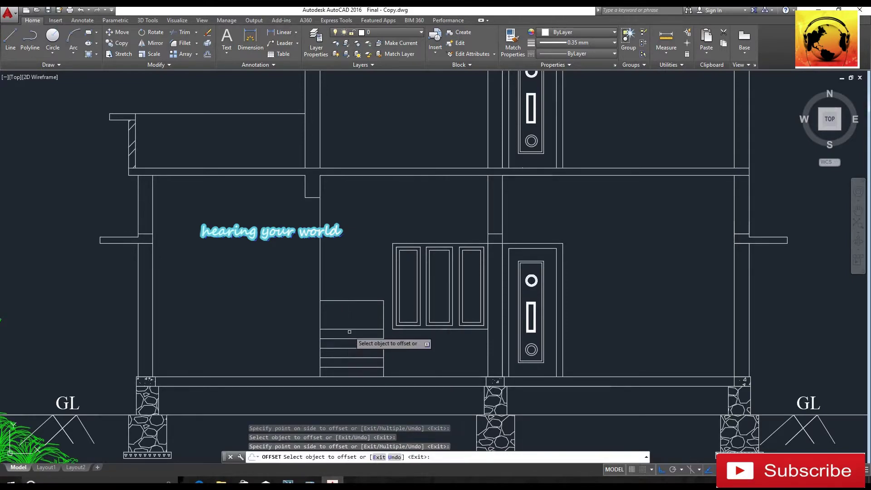
{"action": "left_click", "coordinate": [350, 329]}
{"action": "left_click", "coordinate": [351, 323]}
{"action": "left_click", "coordinate": [353, 320]}
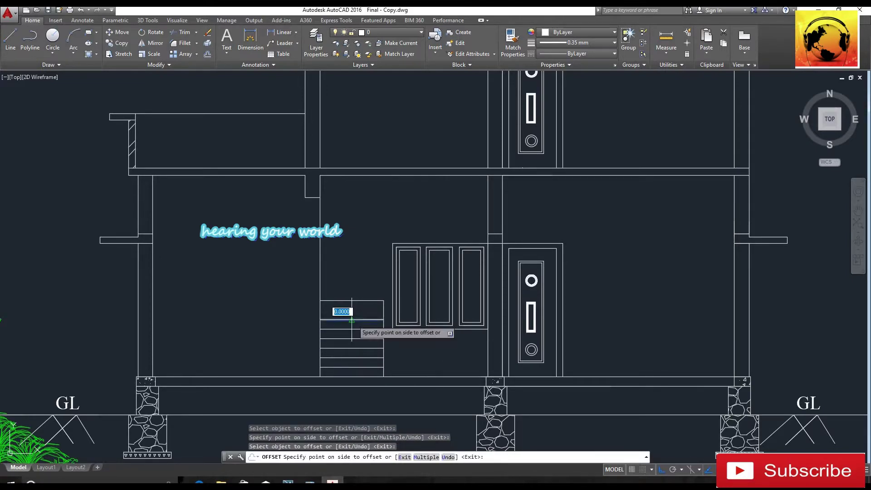
{"action": "left_click", "coordinate": [343, 312]}
{"action": "key", "text": "Return"}
Measure the width across the stairwell at the landing in the ground-floor plan.
{"action": "middle_click_drag", "start_coordinate": [435, 313], "coordinate": [431, 228]}
{"action": "scroll", "coordinate": [227, 285], "scroll_direction": "up", "scroll_amount": 8}
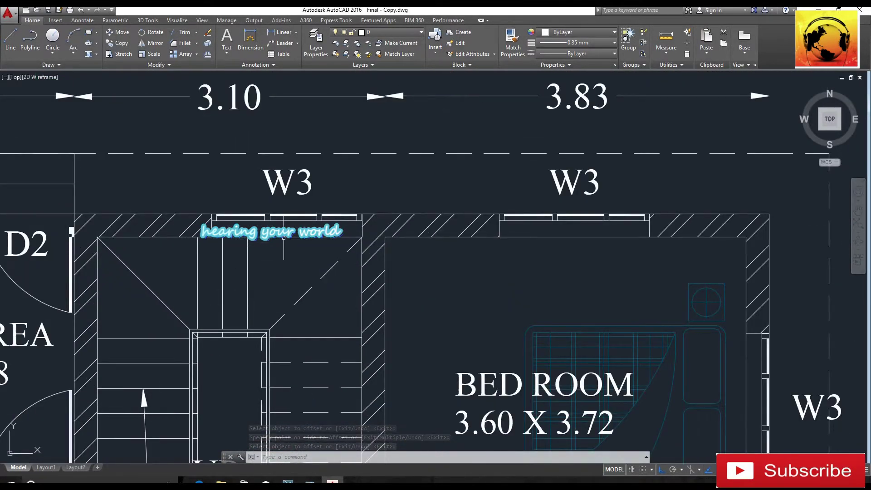
{"action": "scroll", "coordinate": [284, 238], "scroll_direction": "down", "scroll_amount": 6}
{"action": "mouse_move", "coordinate": [603, 162]}
{"action": "middle_mouse_down"}
{"action": "mouse_move", "coordinate": [464, 218]}
{"action": "mouse_move", "coordinate": [363, 316]}
{"action": "middle_mouse_up"}
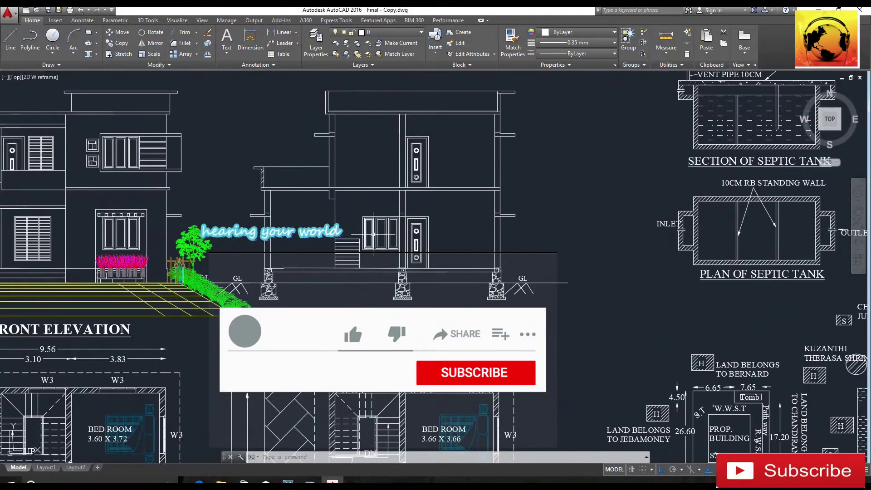
{"action": "scroll", "coordinate": [373, 234], "scroll_direction": "up", "scroll_amount": 1}
{"action": "scroll", "coordinate": [373, 234], "scroll_direction": "down", "scroll_amount": 5}
{"action": "scroll", "coordinate": [423, 117], "scroll_direction": "up", "scroll_amount": 10}
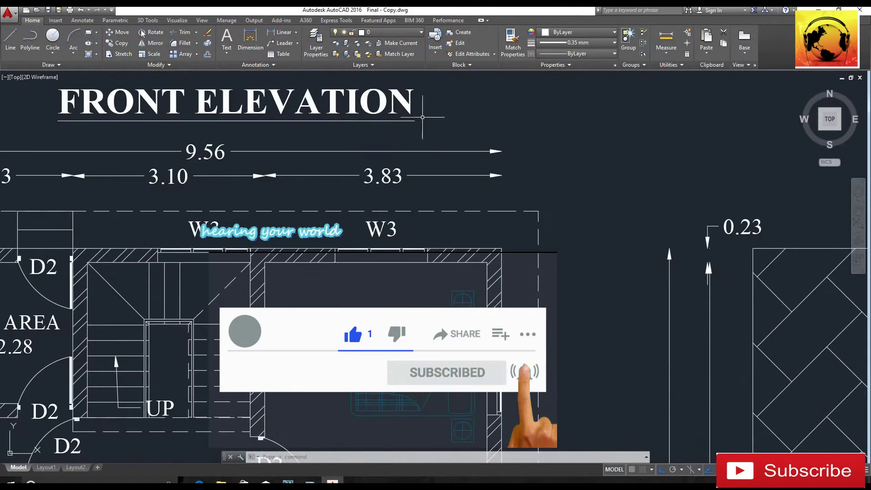
{"action": "left_click", "coordinate": [282, 32]}
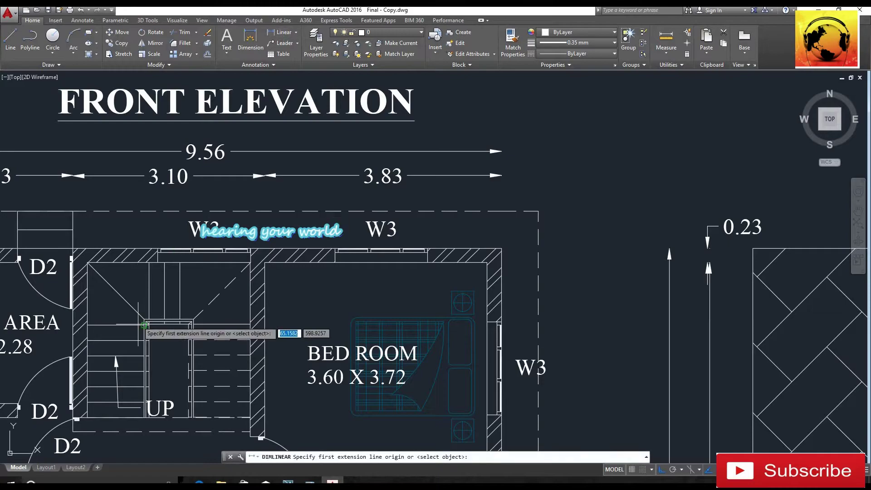
{"action": "scroll", "coordinate": [144, 325], "scroll_direction": "up", "scroll_amount": 6}
{"action": "left_click", "coordinate": [148, 310]}
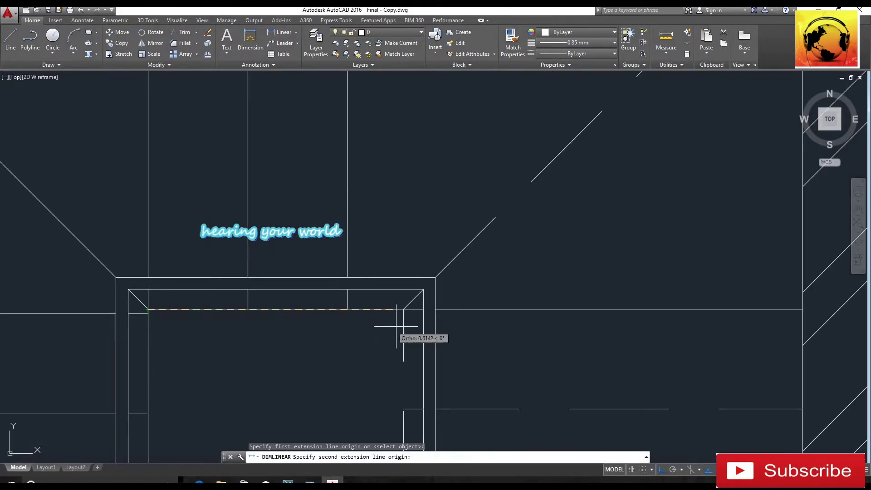
{"action": "left_click", "coordinate": [434, 322]}
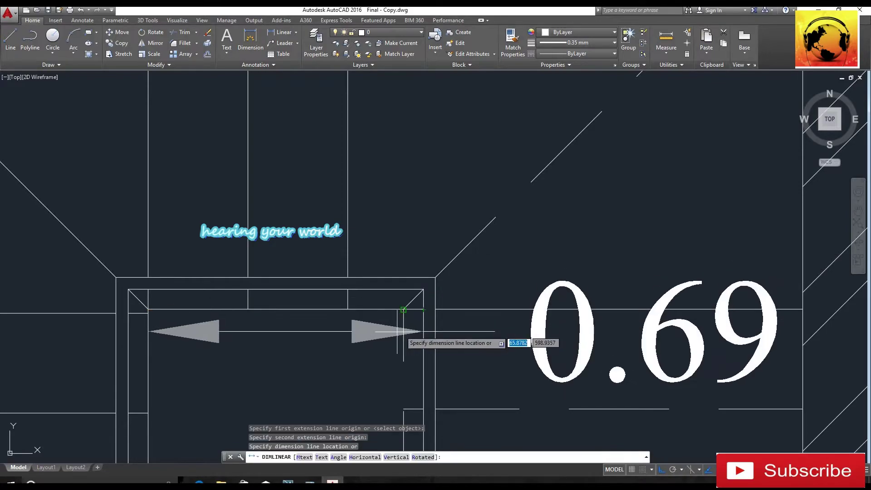
{"action": "scroll", "coordinate": [348, 282], "scroll_direction": "down", "scroll_amount": 4}
{"action": "scroll", "coordinate": [349, 280], "scroll_direction": "down", "scroll_amount": 8}
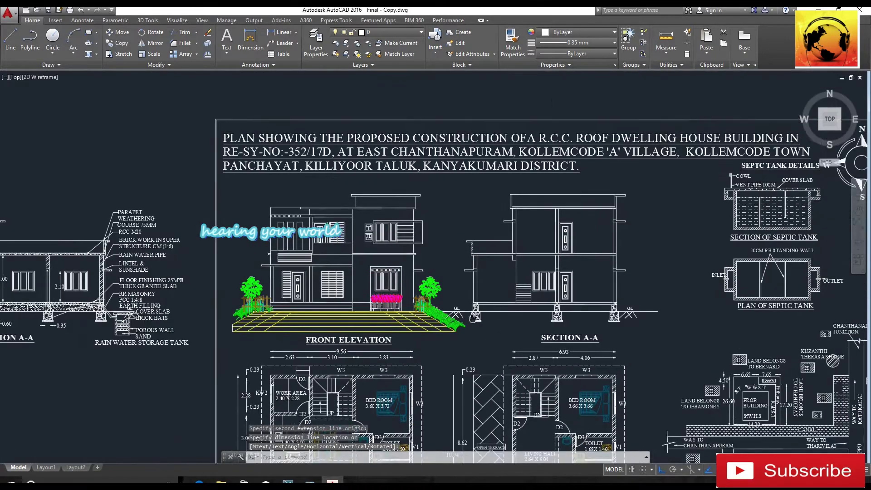
{"action": "scroll", "coordinate": [418, 312], "scroll_direction": "up", "scroll_amount": 6}
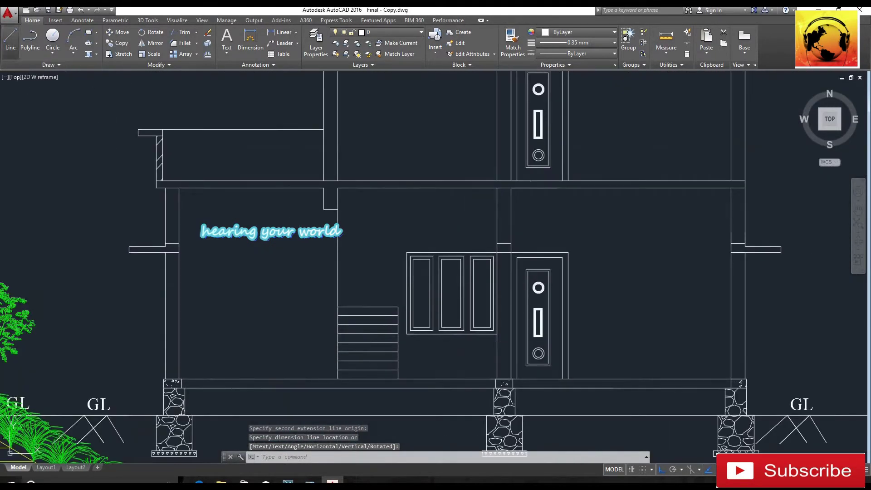
{"action": "key", "text": "Escape"}
Draw a slope line from the staircase's upper corner to a point 0.7 across and 0.45 up, removing the vertical construction line.
{"action": "type", "text": "l"}
{"action": "key", "text": "Return"}
{"action": "scroll", "coordinate": [397, 305], "scroll_direction": "up", "scroll_amount": 4}
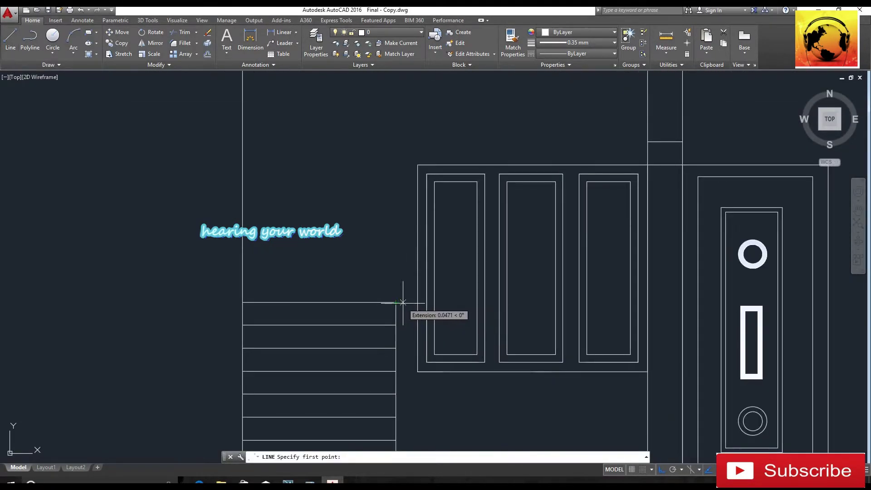
{"action": "type", "text": ".7"}
{"action": "key", "text": "Return"}
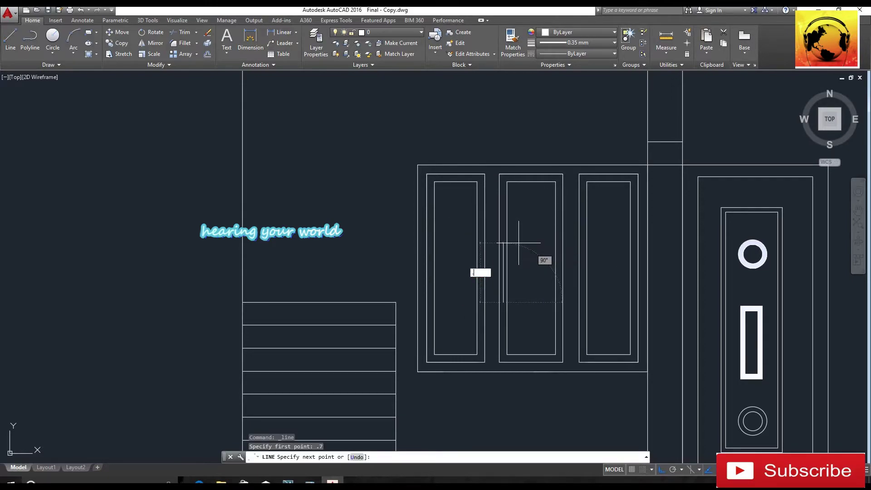
{"action": "type", "text": ".45"}
{"action": "key", "text": "Return"}
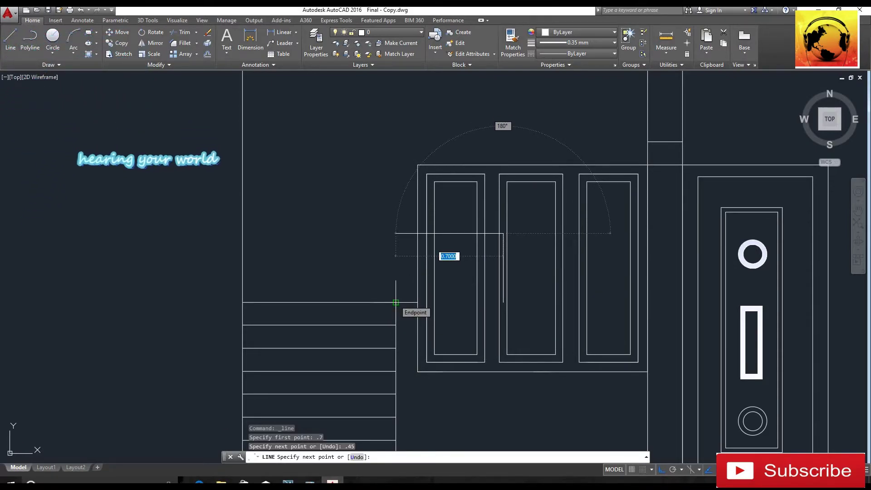
{"action": "left_click", "coordinate": [395, 303]}
{"action": "key", "text": "Return"}
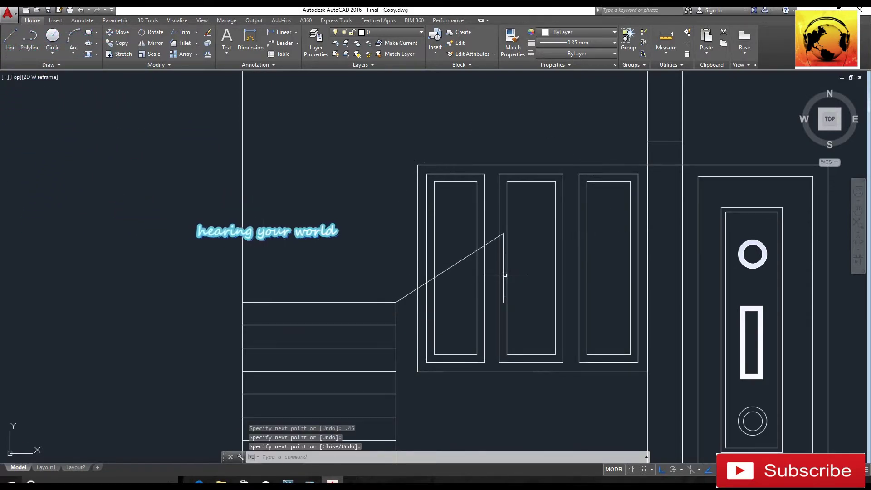
{"action": "left_click", "coordinate": [504, 272]}
{"action": "key", "text": "Delete"}
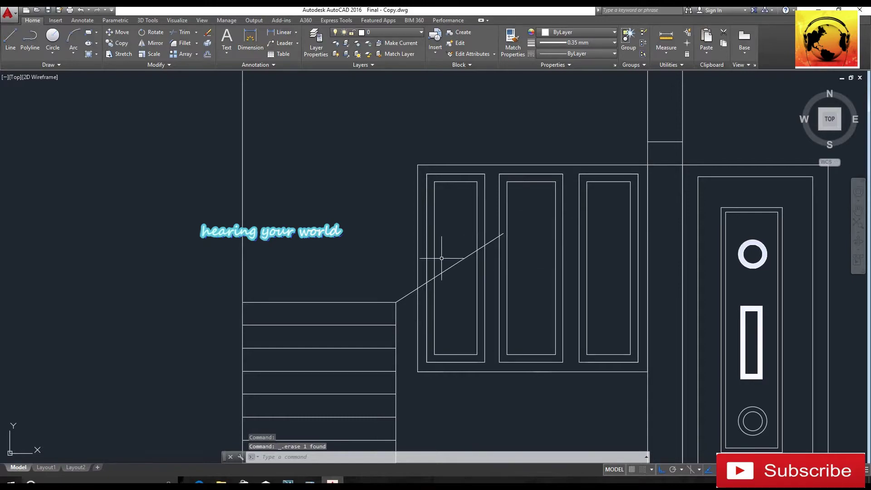
Draw three steps from the staircase's upper corner with 0.15 risers and 0.25 treads, ending the last tread at the slope line's upper end.
{"action": "scroll", "coordinate": [382, 313], "scroll_direction": "up", "scroll_amount": 2}
{"action": "left_click", "coordinate": [9, 48]}
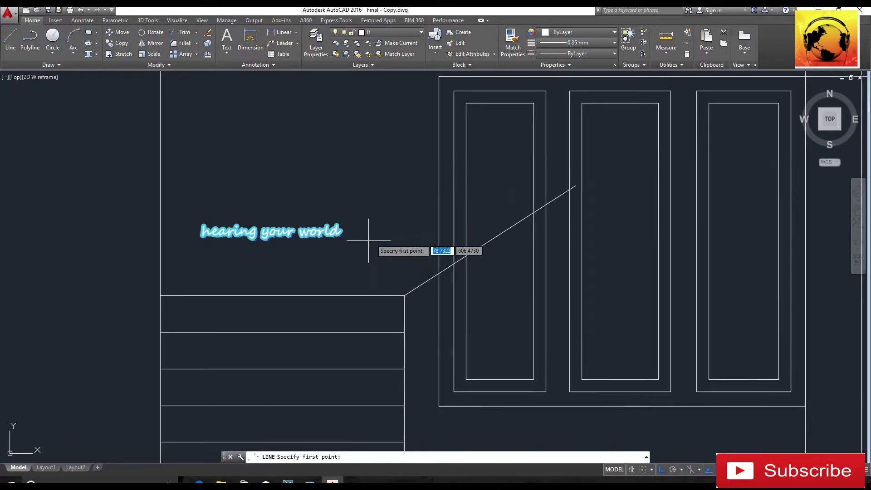
{"action": "left_click", "coordinate": [404, 295]}
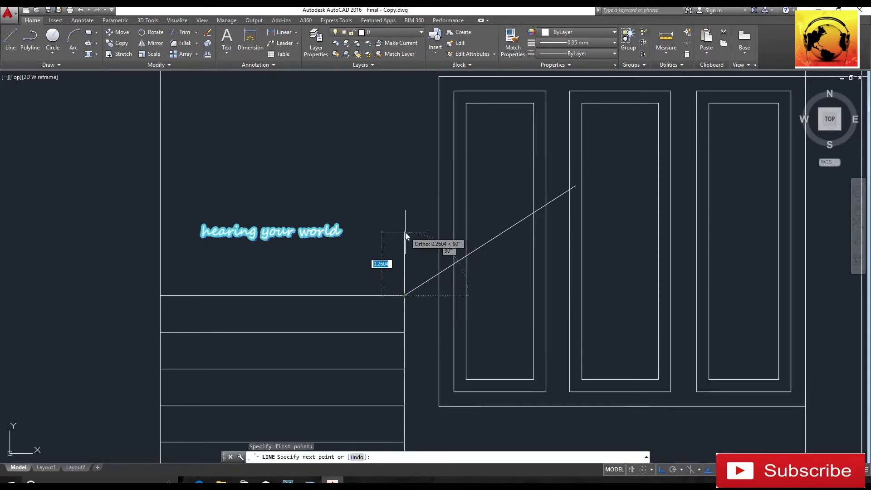
{"action": "key", "text": "Return"}
{"action": "type", "text": ".2"}
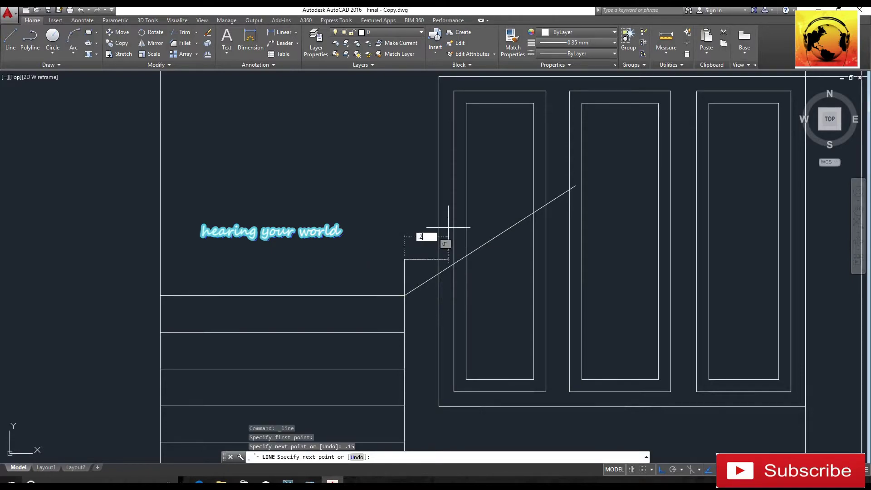
{"action": "type", "text": "5"}
{"action": "key", "text": "Return"}
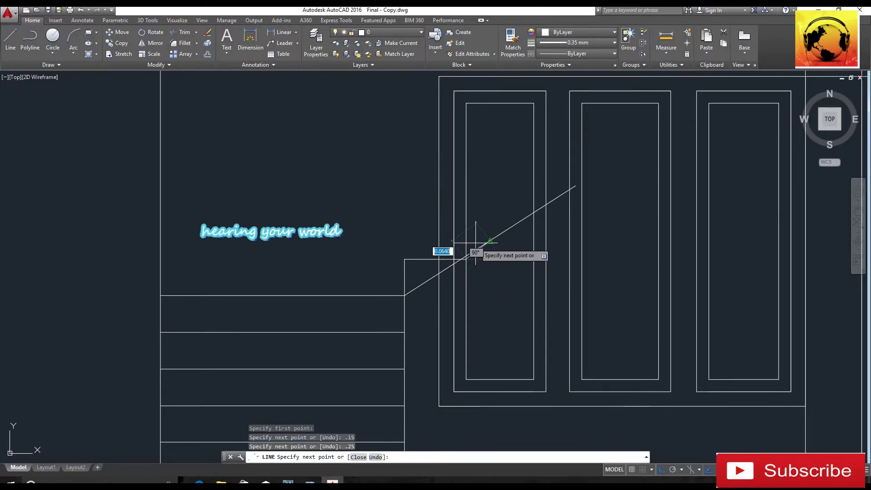
{"action": "scroll", "coordinate": [475, 242], "scroll_direction": "up", "scroll_amount": 5}
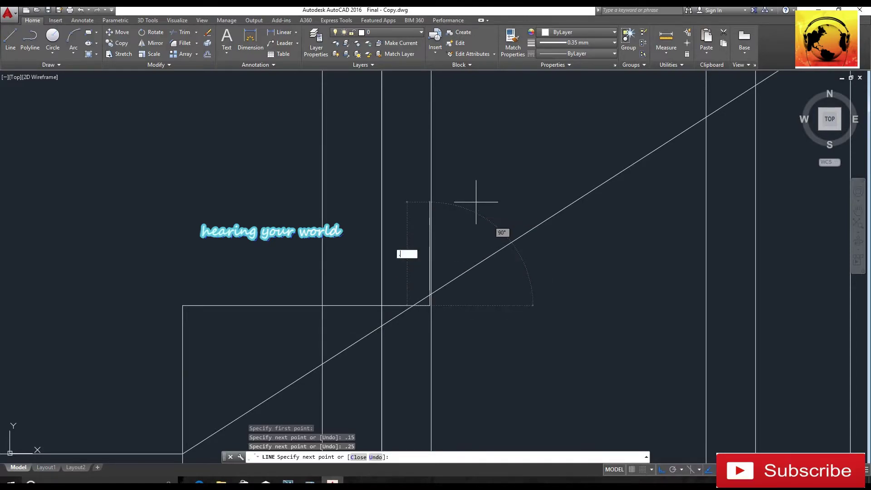
{"action": "type", "text": ".15"}
{"action": "key", "text": "Return"}
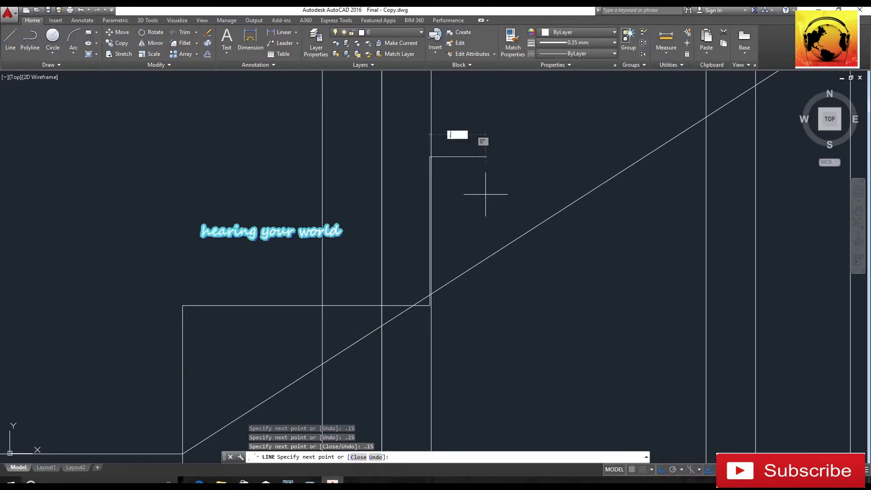
{"action": "key", "text": "Return"}
{"action": "scroll", "coordinate": [486, 181], "scroll_direction": "down", "scroll_amount": 5}
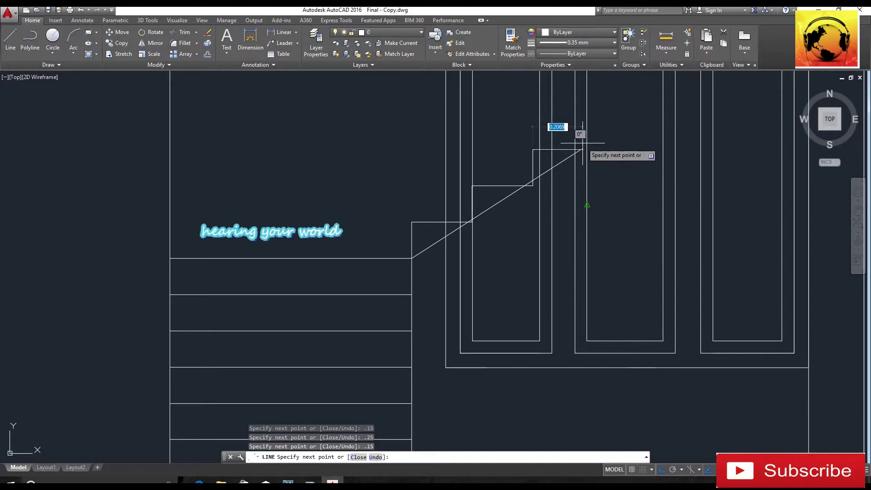
{"action": "scroll", "coordinate": [581, 138], "scroll_direction": "up", "scroll_amount": 8}
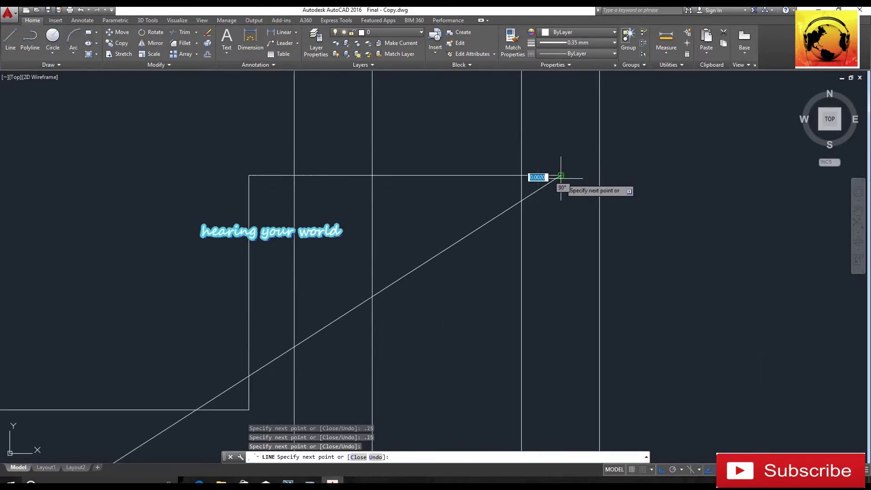
{"action": "key", "text": "Return"}
{"action": "left_click", "coordinate": [488, 221]}
{"action": "scroll", "coordinate": [492, 197], "scroll_direction": "down", "scroll_amount": 6}
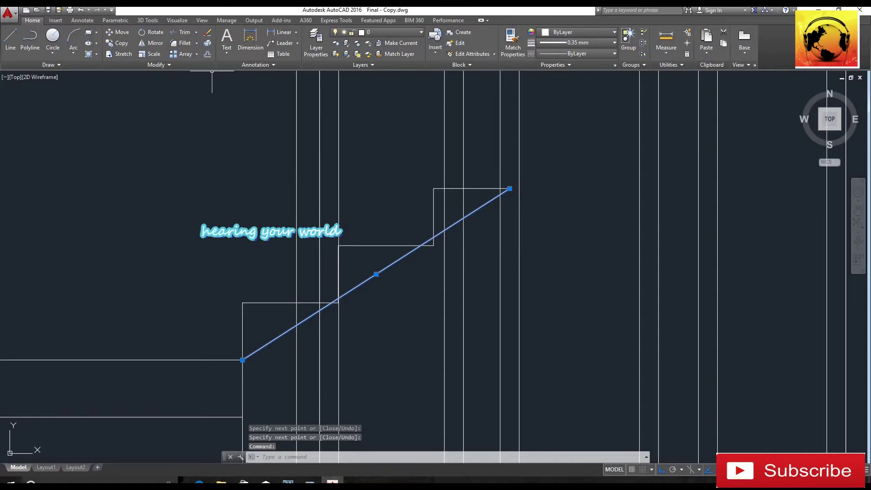
{"action": "type", "text": "l"}
{"action": "key", "text": "Return"}
{"action": "key", "text": "Return"}
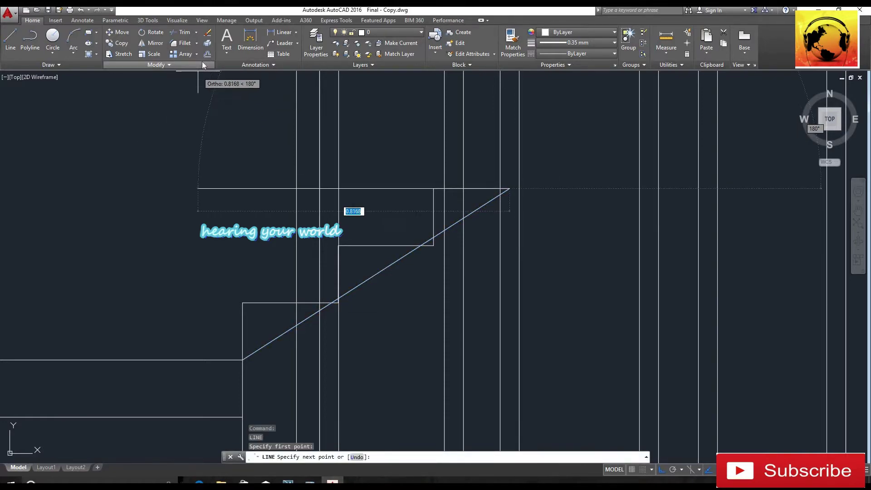
Offset the slope line 0.13 below the steps and delete the original slope line.
{"action": "left_click", "coordinate": [207, 54]}
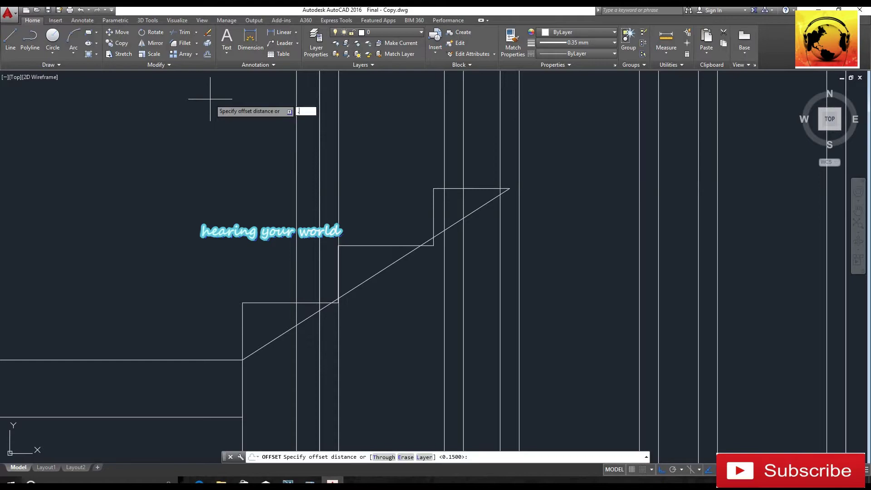
{"action": "type", "text": ".13"}
{"action": "key", "text": "Return"}
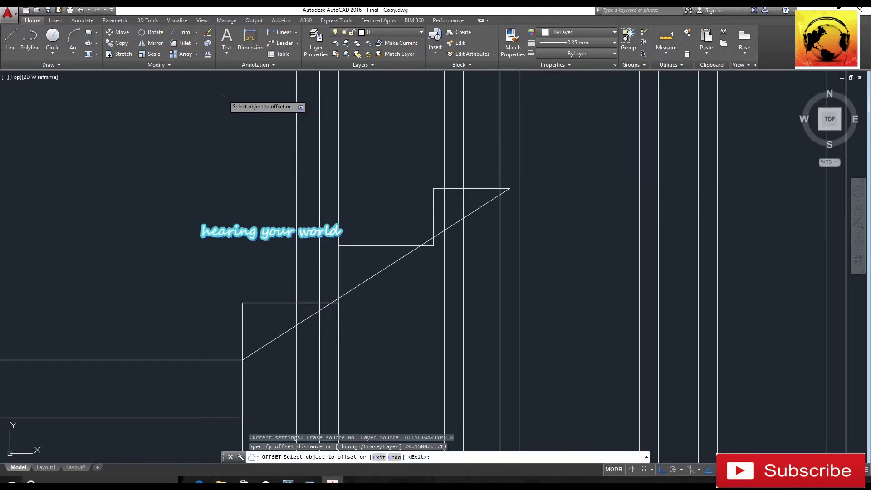
{"action": "left_click", "coordinate": [361, 281]}
{"action": "left_click", "coordinate": [361, 303]}
{"action": "key", "text": "Return"}
{"action": "left_click", "coordinate": [347, 292]}
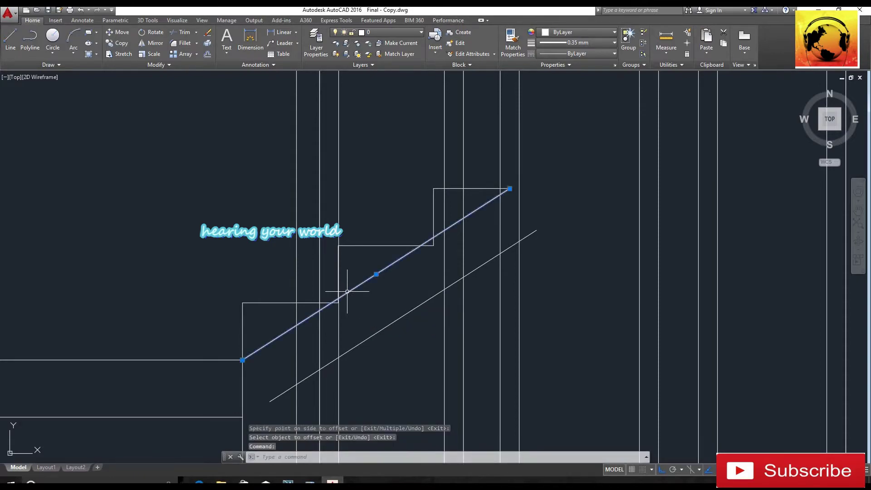
{"action": "key", "text": "Delete"}
Extend the lower end of the offset slope line to the staircase outline's side edge.
{"action": "middle_click_drag", "start_coordinate": [395, 335], "coordinate": [418, 263]}
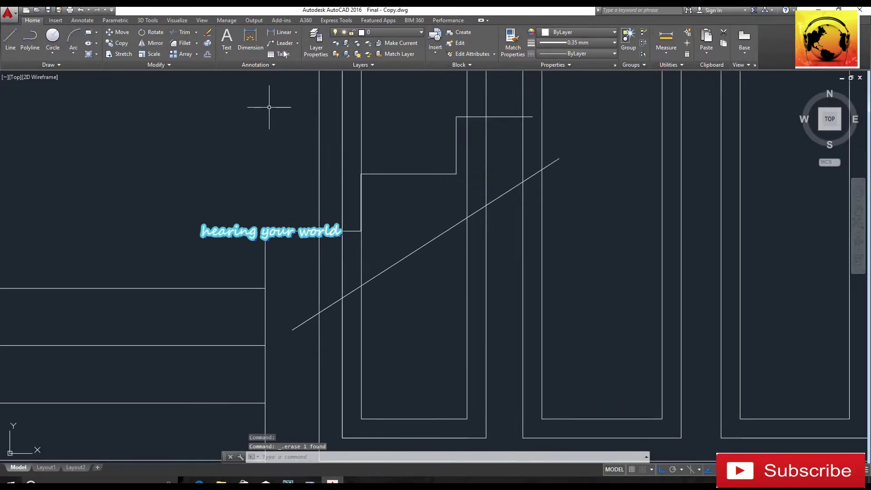
{"action": "left_click", "coordinate": [198, 32]}
{"action": "left_click", "coordinate": [189, 59]}
{"action": "key", "text": "Return"}
{"action": "left_click", "coordinate": [319, 336]}
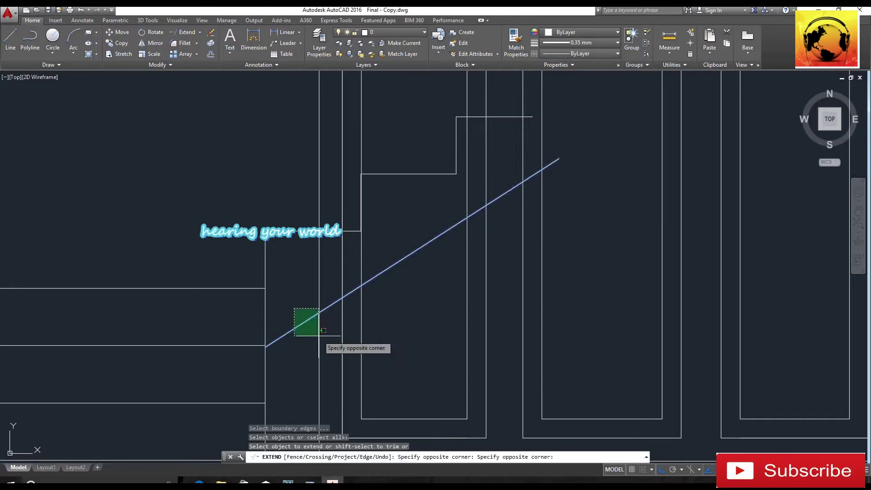
{"action": "left_click", "coordinate": [319, 331]}
{"action": "scroll", "coordinate": [467, 226], "scroll_direction": "down", "scroll_amount": 2}
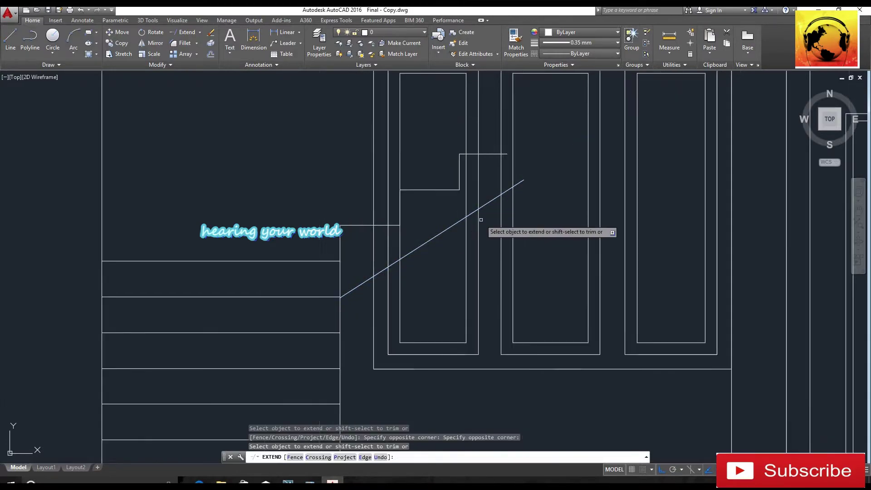
{"action": "middle_click_drag", "start_coordinate": [466, 246], "coordinate": [418, 305]}
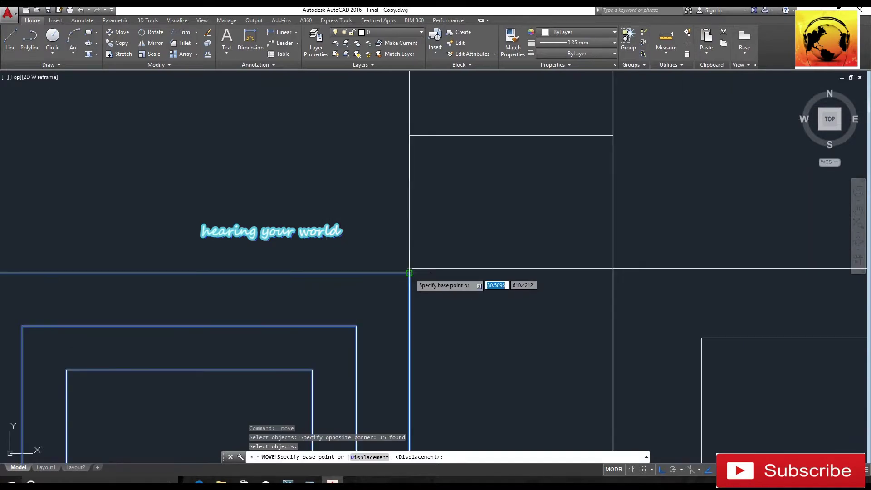
Move the first-floor window in Section A-A up so its upper corner meets the middle wall's lintel edge.
{"action": "left_click", "coordinate": [413, 271]}
{"action": "left_click", "coordinate": [414, 260]}
{"action": "scroll", "coordinate": [510, 132], "scroll_direction": "down", "scroll_amount": 5}
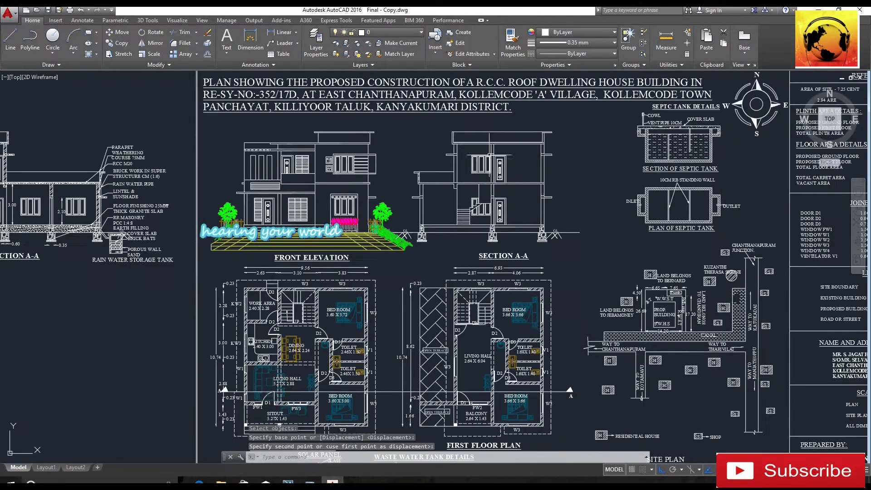
Draw a horizontal line 0.03 above the open terrace slab in Section A-A, from the parapet wall to the main wall.
{"action": "middle_click_drag", "start_coordinate": [533, 358], "coordinate": [527, 325]}
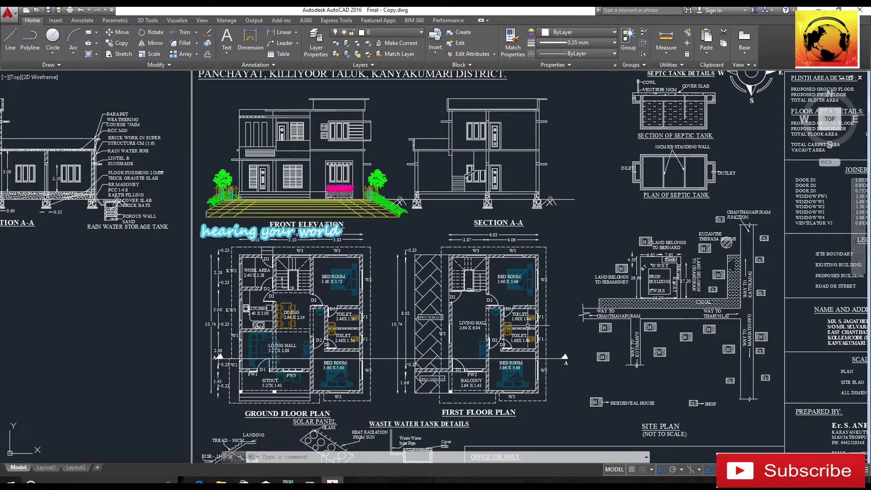
{"action": "middle_click_drag", "start_coordinate": [538, 221], "coordinate": [492, 320]}
{"action": "scroll", "coordinate": [499, 287], "scroll_direction": "up", "scroll_amount": 3}
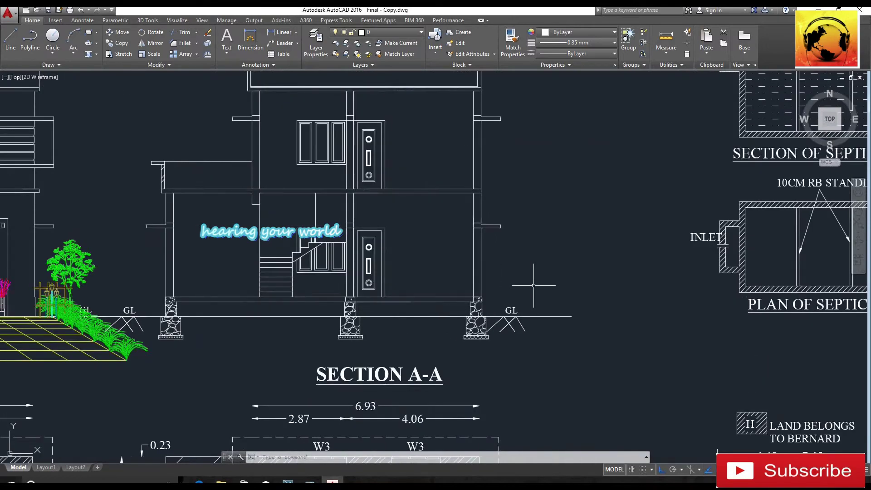
{"action": "scroll", "coordinate": [482, 223], "scroll_direction": "down", "scroll_amount": 2}
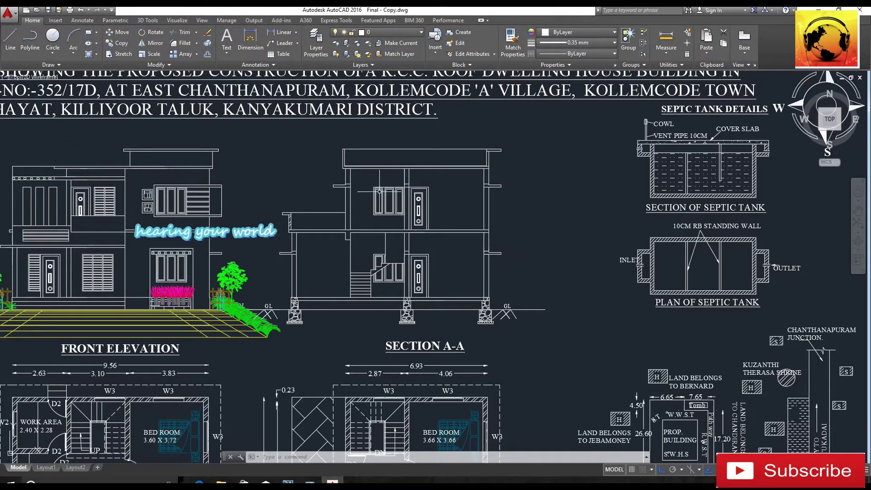
{"action": "scroll", "coordinate": [364, 164], "scroll_direction": "up", "scroll_amount": 6}
{"action": "scroll", "coordinate": [363, 173], "scroll_direction": "down", "scroll_amount": 3}
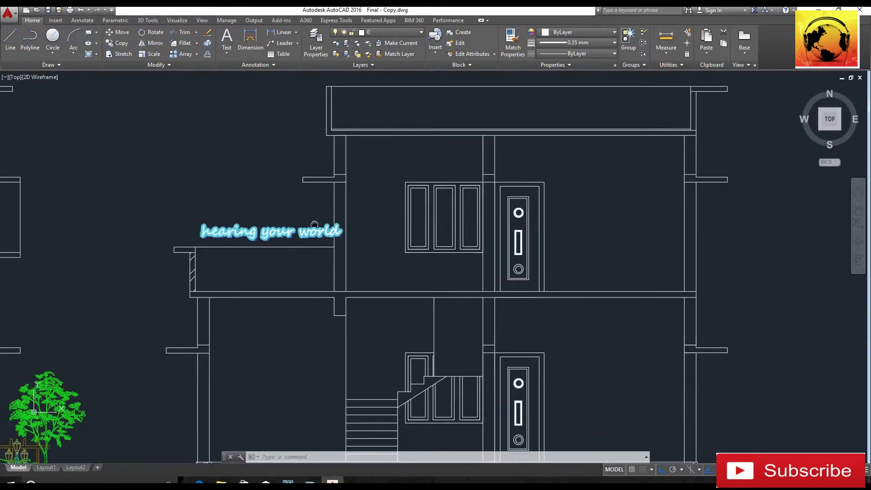
{"action": "scroll", "coordinate": [265, 212], "scroll_direction": "up", "scroll_amount": 3}
{"action": "type", "text": "l"}
{"action": "key", "text": "Return"}
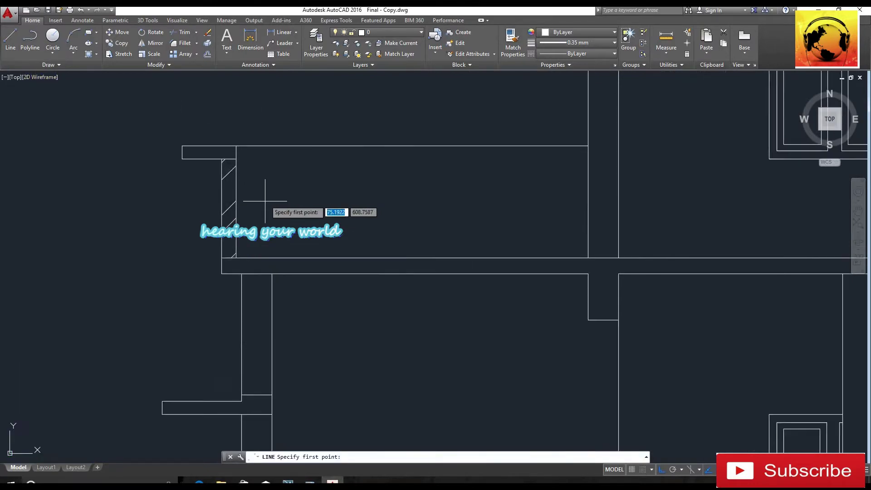
{"action": "scroll", "coordinate": [268, 199], "scroll_direction": "up", "scroll_amount": 4}
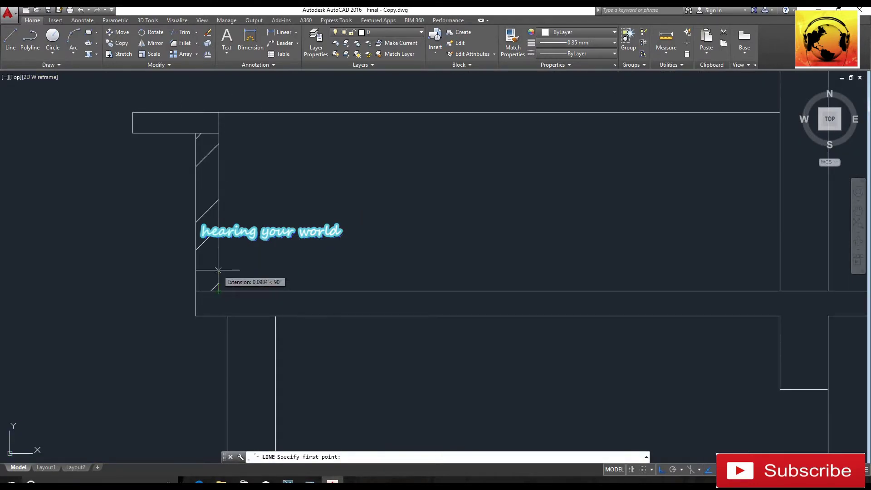
{"action": "type", "text": ".03"}
{"action": "key", "text": "Return"}
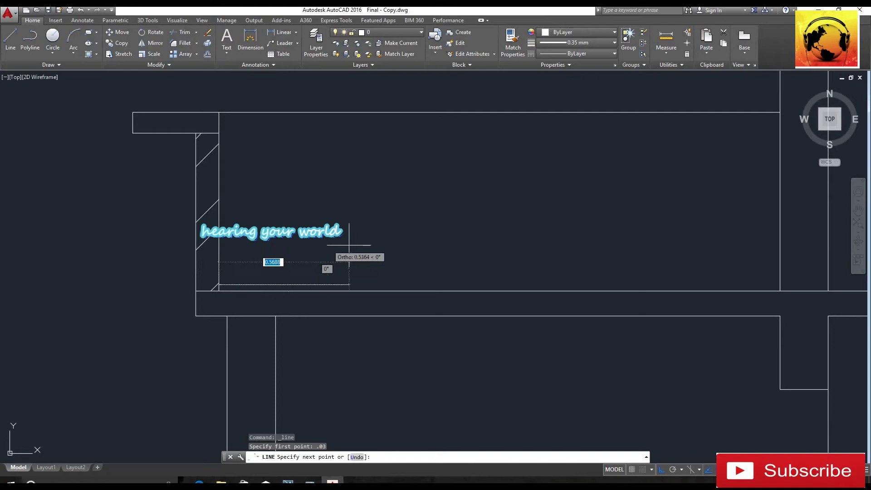
{"action": "left_click", "coordinate": [780, 285]}
{"action": "key", "text": "Return"}
Hatch the first-floor slab and its beam in Section A-A with the AR-CONC pattern at scale 0.03.
{"action": "scroll", "coordinate": [336, 258], "scroll_direction": "down", "scroll_amount": 8}
{"action": "middle_click_drag", "start_coordinate": [344, 353], "coordinate": [360, 298]}
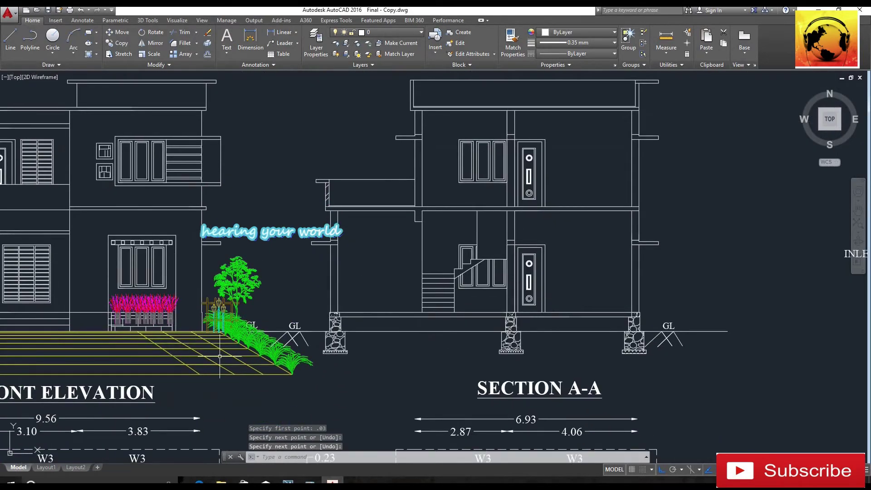
{"action": "left_click", "coordinate": [96, 54]}
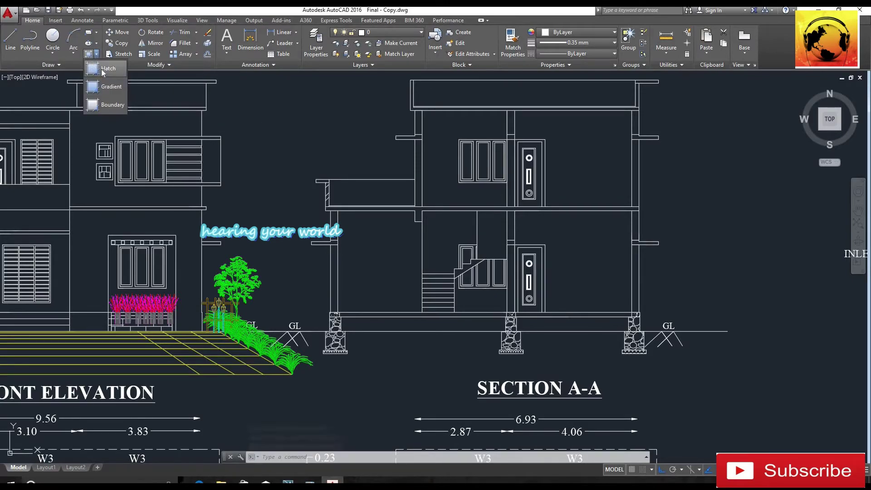
{"action": "left_click", "coordinate": [105, 69]}
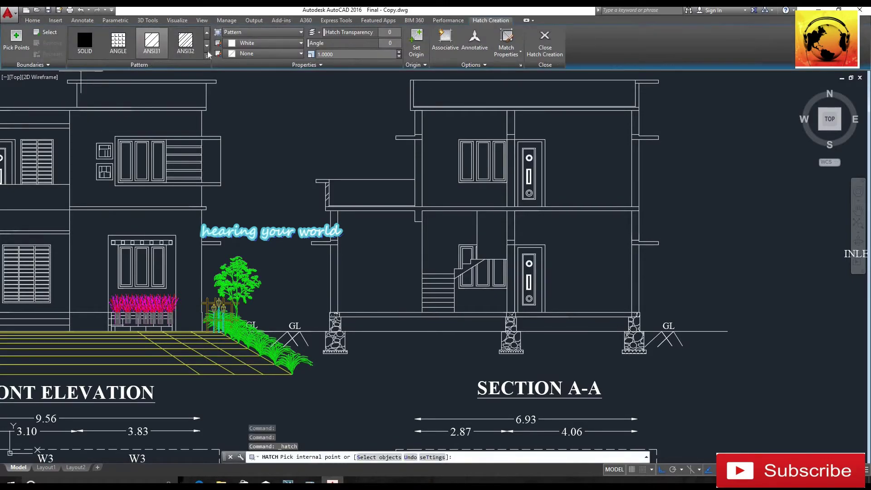
{"action": "left_click", "coordinate": [207, 58]}
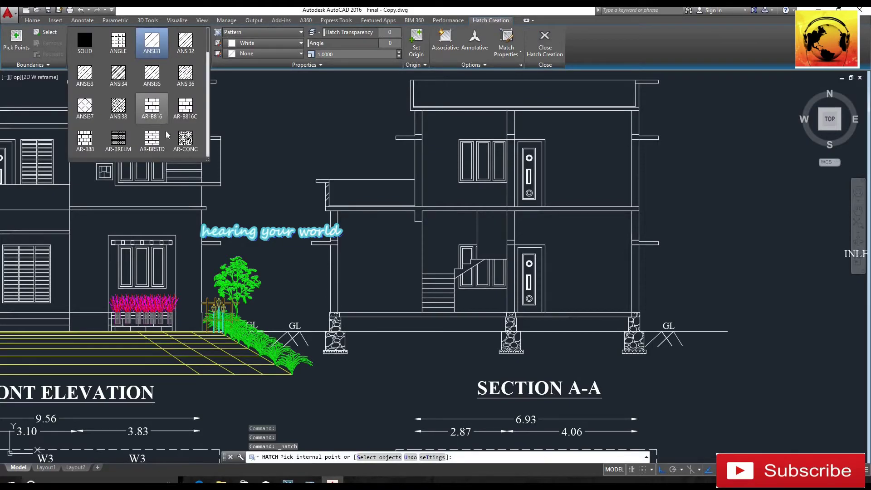
{"action": "left_click", "coordinate": [186, 139]}
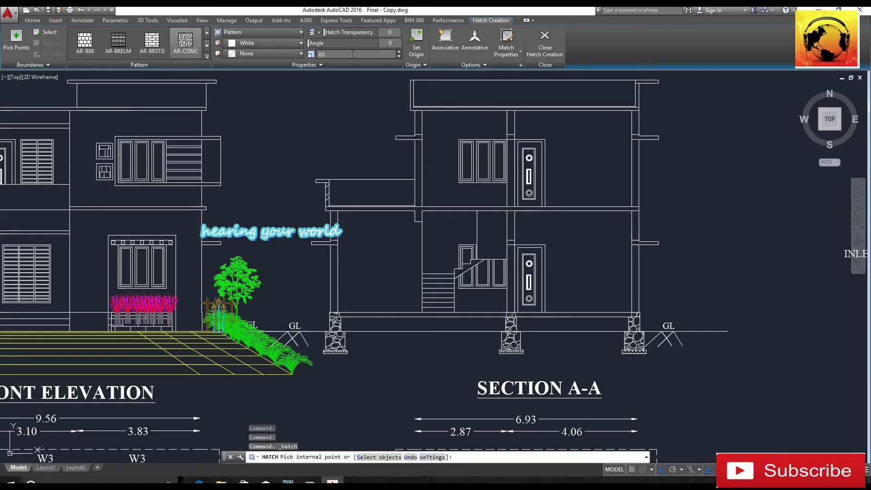
{"action": "left_click", "coordinate": [16, 49]}
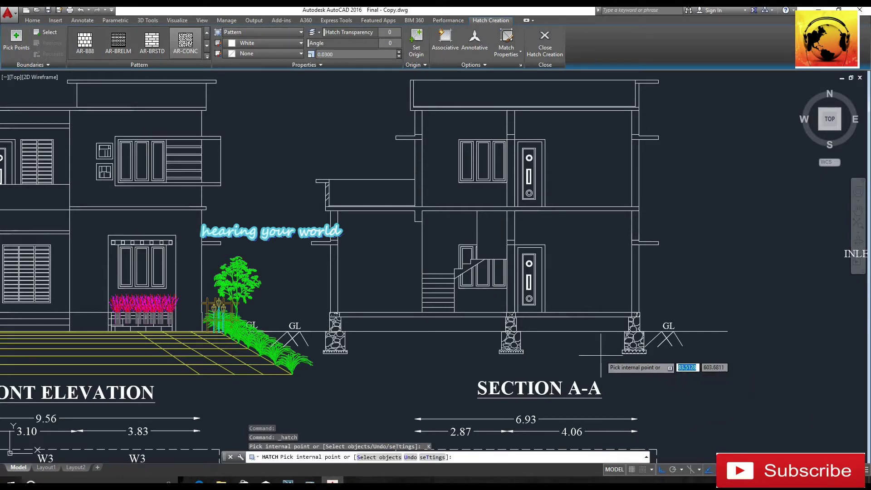
{"action": "scroll", "coordinate": [494, 326], "scroll_direction": "up", "scroll_amount": 2}
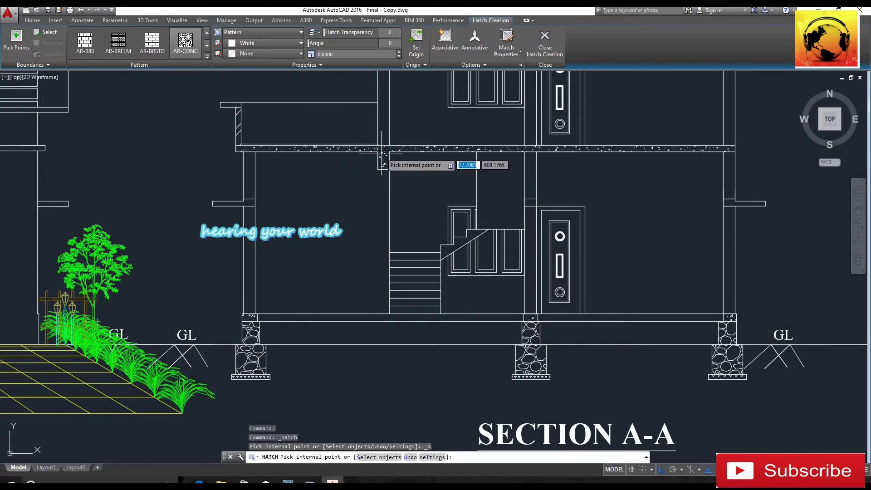
{"action": "left_click", "coordinate": [381, 153]}
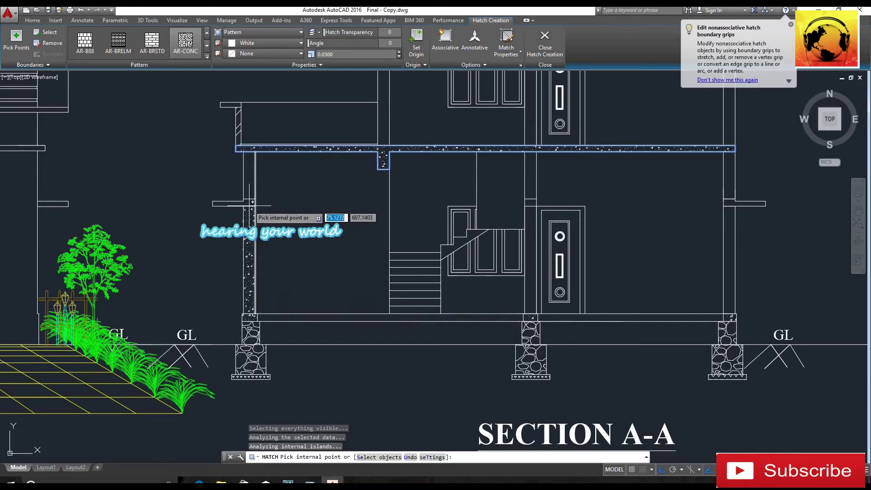
Add the AR-CONC hatch to the ground-floor lintels and sunshades and to the first-floor sunshade above the terrace.
{"action": "left_click", "coordinate": [248, 203]}
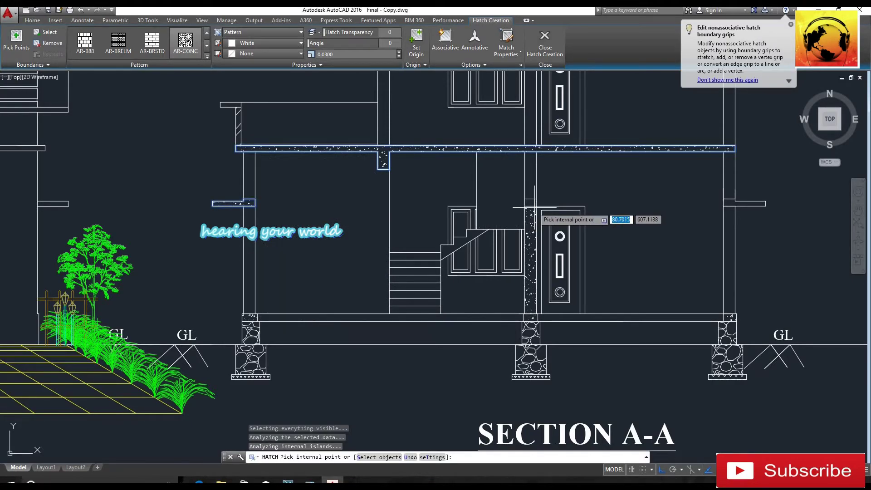
{"action": "left_click", "coordinate": [530, 203]}
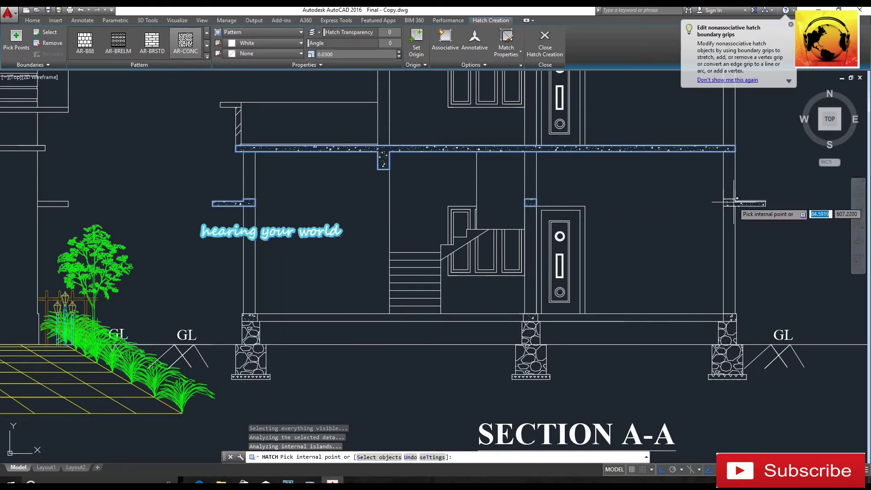
{"action": "left_click", "coordinate": [735, 203]}
{"action": "left_click", "coordinate": [470, 176]}
{"action": "middle_click_drag", "start_coordinate": [471, 176], "coordinate": [436, 339]}
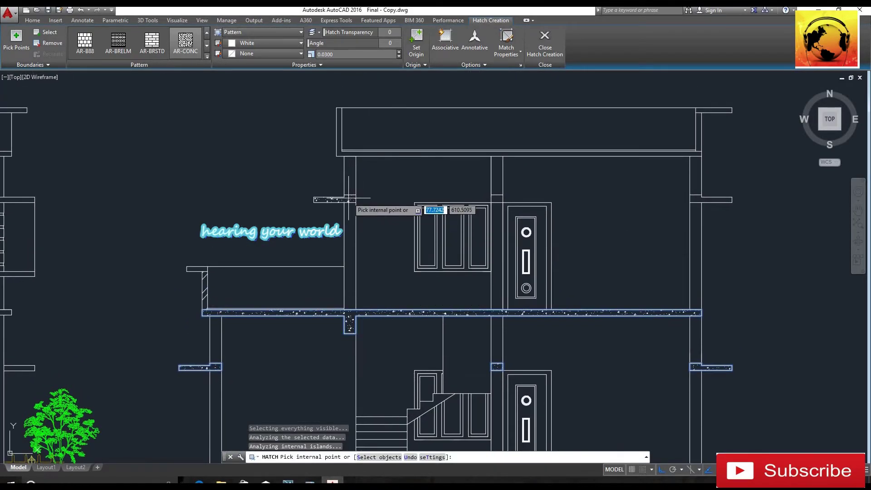
{"action": "left_click", "coordinate": [349, 197]}
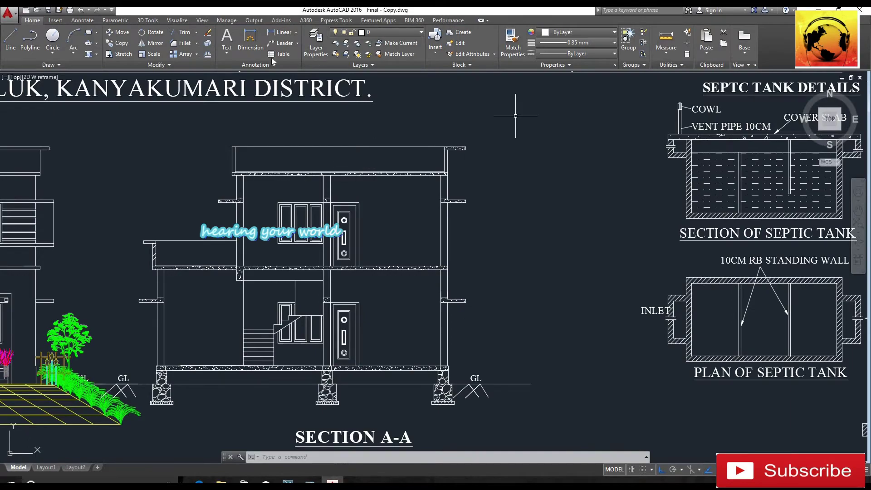
Hatch the cut walls of Section A-A with the ANSI32 pattern at scale 0.75.
{"action": "left_click", "coordinate": [96, 54]}
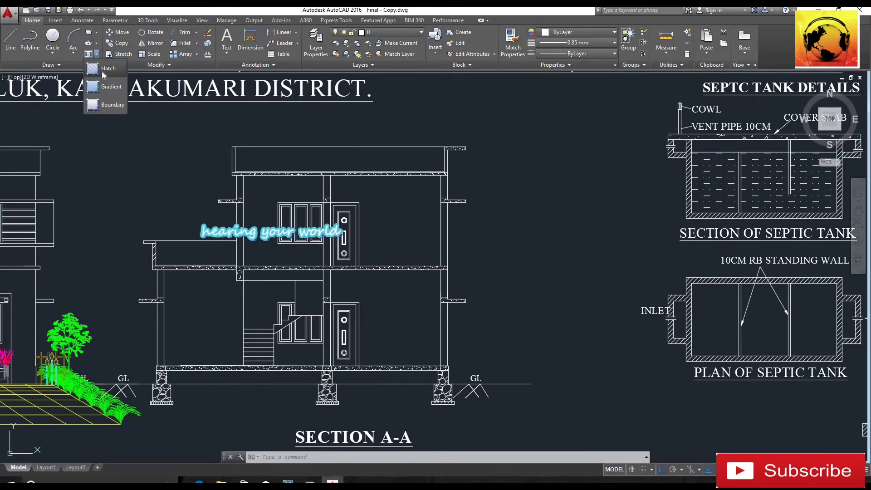
{"action": "left_click", "coordinate": [108, 68]}
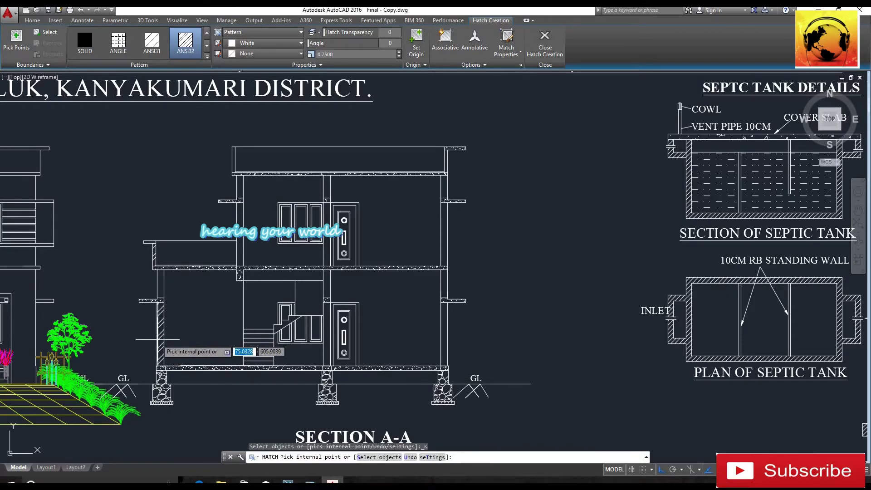
{"action": "left_click", "coordinate": [160, 339]}
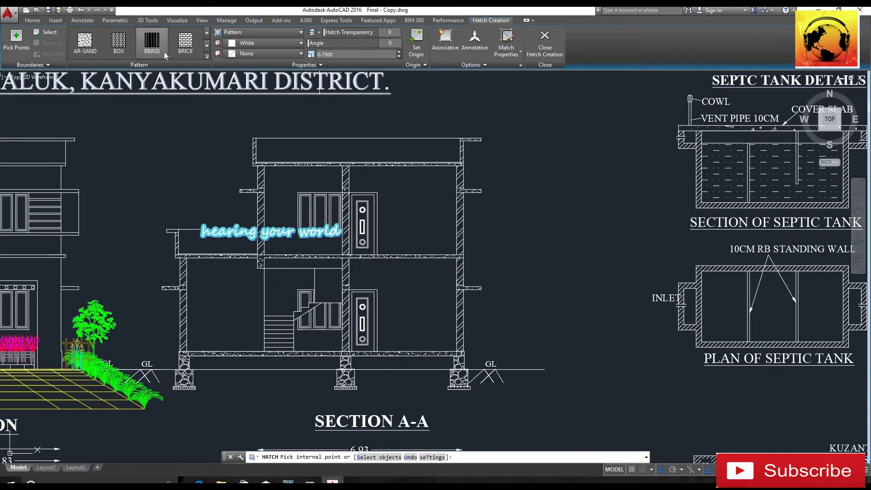
Hatch the filling between the foundations below the ground floor with the AR-SAND pattern at scale 0.05.
{"action": "left_click", "coordinate": [86, 42]}
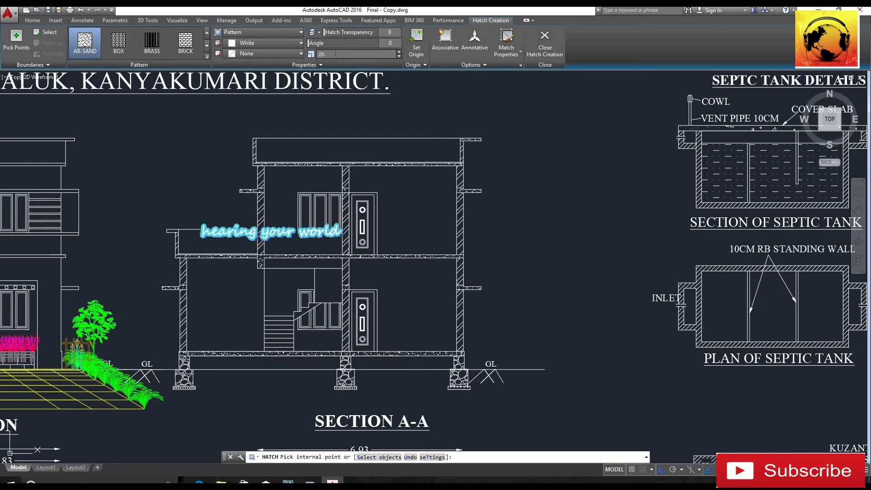
{"action": "left_click", "coordinate": [17, 41]}
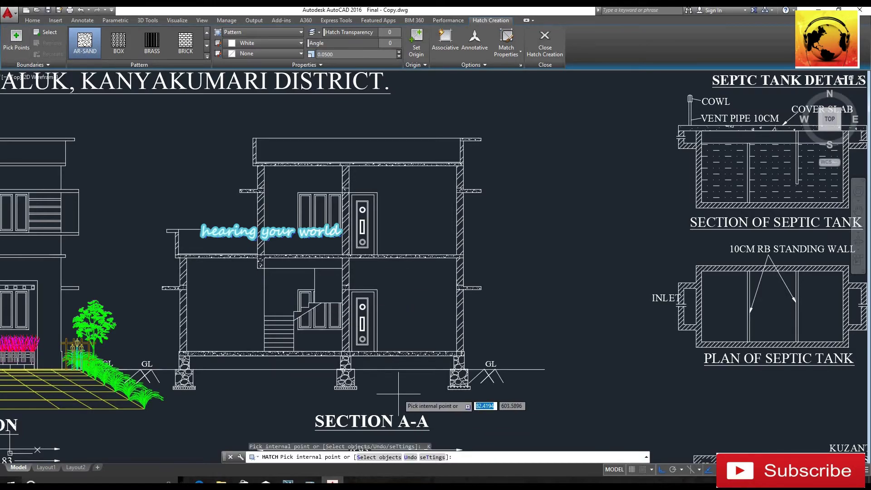
{"action": "left_click", "coordinate": [311, 369]}
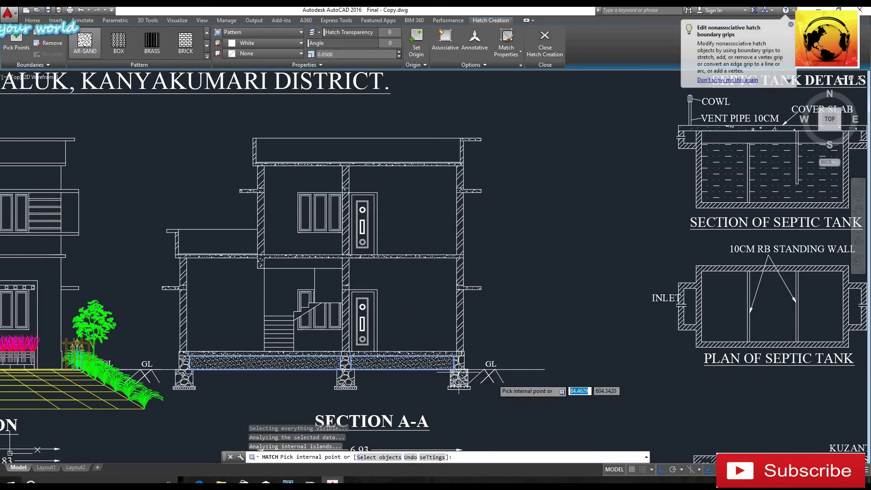
{"action": "key", "text": "Return"}
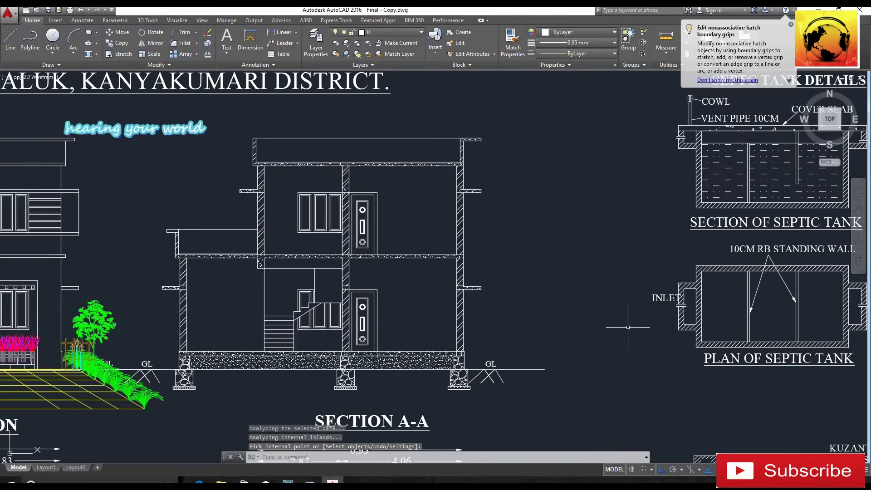
Add a linear dimension below the outer footing beside the front elevation for its concrete bed's width.
{"action": "scroll", "coordinate": [288, 190], "scroll_direction": "down", "scroll_amount": 4}
{"action": "left_click", "coordinate": [278, 33]}
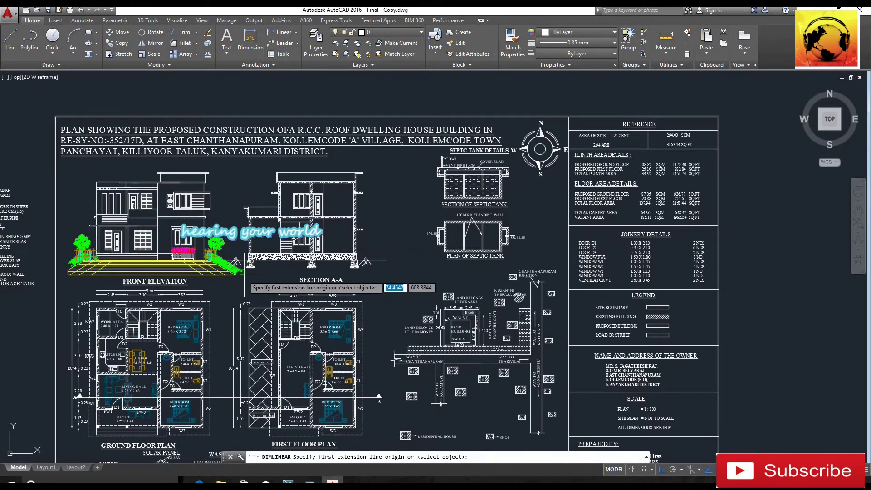
{"action": "scroll", "coordinate": [248, 252], "scroll_direction": "up", "scroll_amount": 6}
{"action": "left_click", "coordinate": [236, 213]}
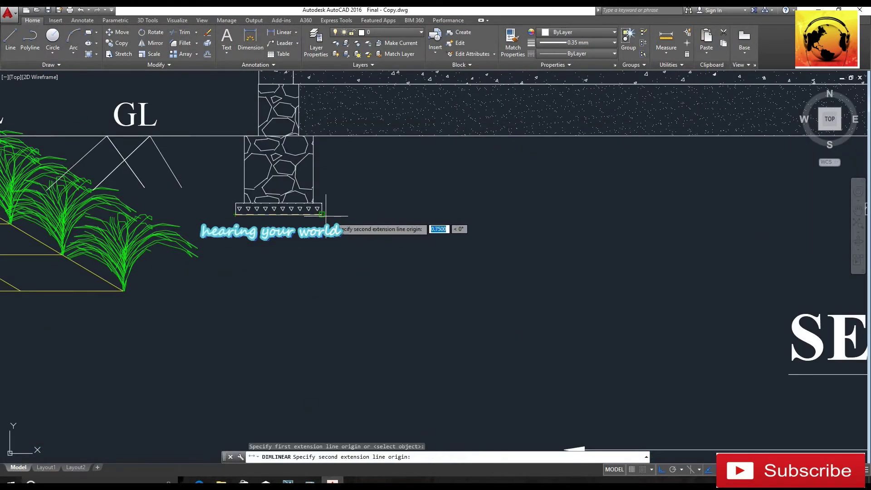
{"action": "left_click", "coordinate": [322, 214]}
{"action": "left_click", "coordinate": [306, 240]}
Add a linear dimension below the middle footing for the width of its lower masonry block.
{"action": "scroll", "coordinate": [340, 268], "scroll_direction": "down", "scroll_amount": 4}
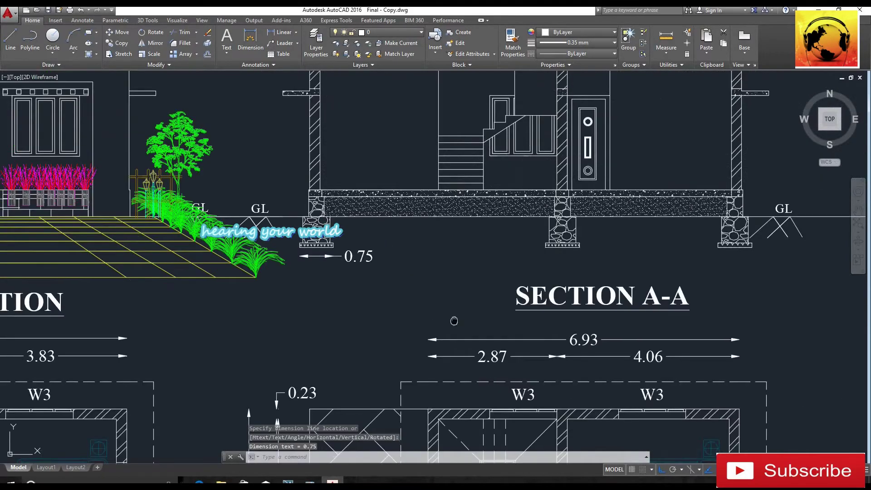
{"action": "middle_click_drag", "start_coordinate": [454, 320], "coordinate": [335, 345]}
{"action": "key", "text": "space"}
{"action": "scroll", "coordinate": [436, 267], "scroll_direction": "up", "scroll_amount": 6}
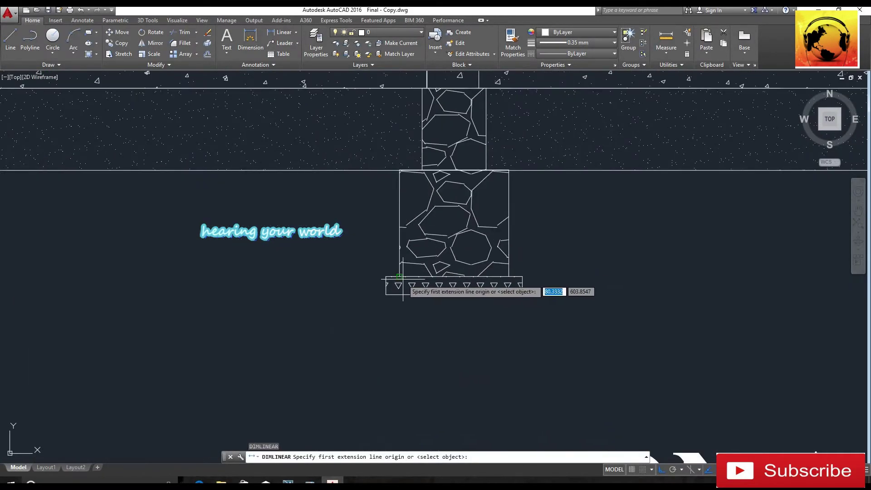
{"action": "left_click", "coordinate": [400, 277]}
{"action": "left_click", "coordinate": [509, 277]}
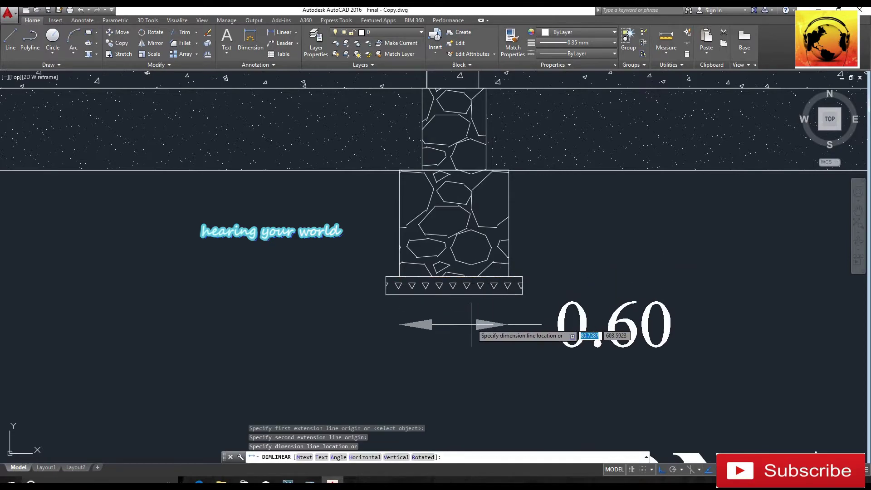
{"action": "left_click", "coordinate": [470, 326]}
Dimension the width of the upper masonry at ground level on the outer footing beside the septic tank details.
{"action": "scroll", "coordinate": [469, 252], "scroll_direction": "down", "scroll_amount": 4}
{"action": "middle_click_drag", "start_coordinate": [555, 274], "coordinate": [318, 296]}
{"action": "scroll", "coordinate": [495, 258], "scroll_direction": "up", "scroll_amount": 5}
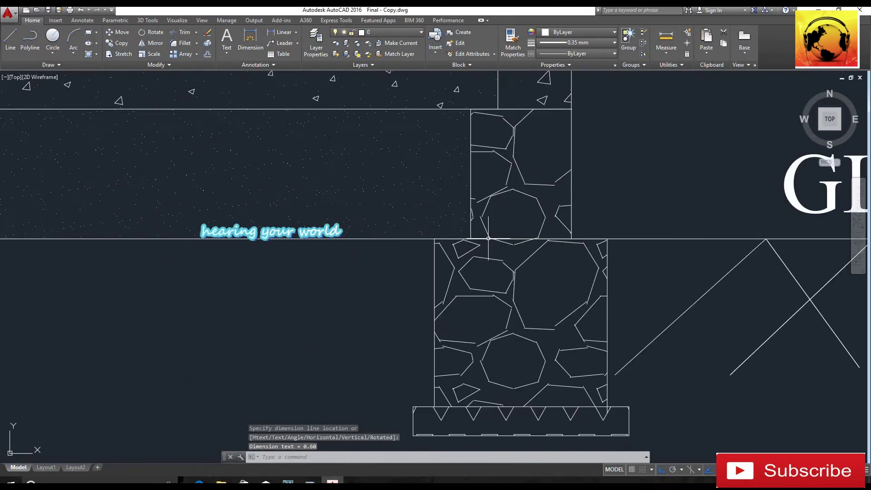
{"action": "key", "text": "space"}
{"action": "left_click", "coordinate": [471, 239]}
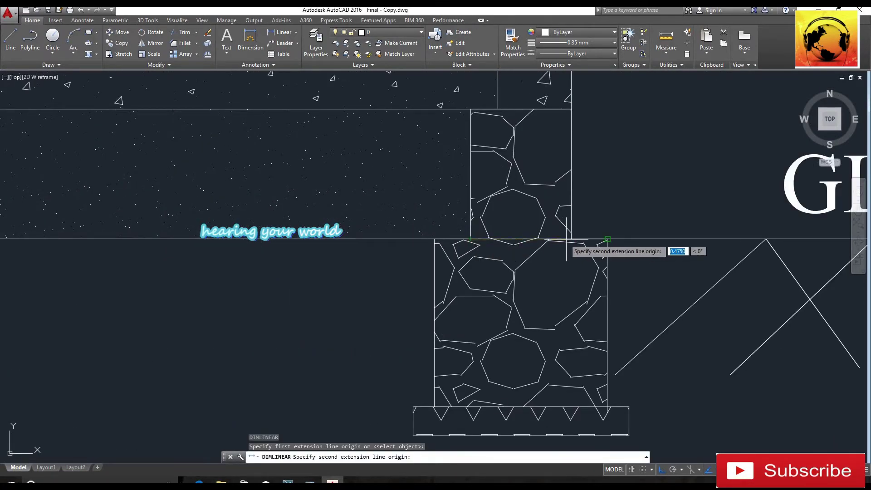
{"action": "left_click", "coordinate": [570, 239]}
{"action": "scroll", "coordinate": [568, 243], "scroll_direction": "down", "scroll_amount": 3}
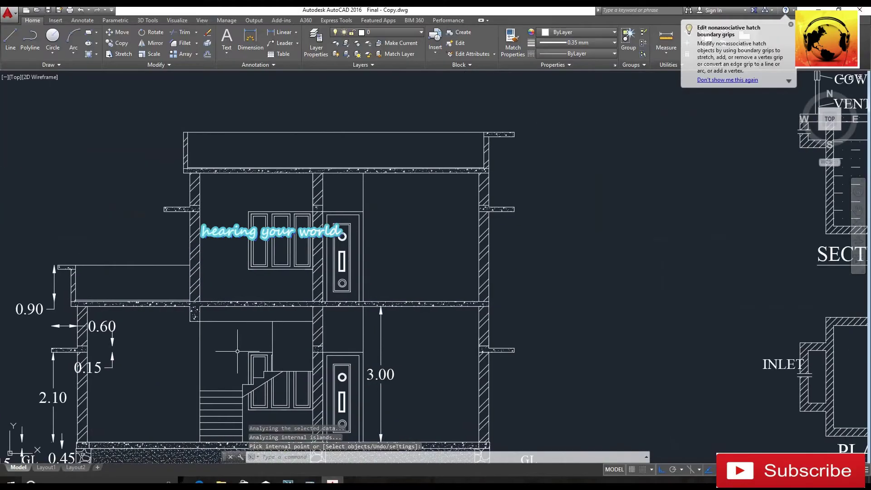
Add a vertical linear dimension inside the upper roof parapet of Section A-A, from the parapet's top edge to the roof slab.
{"action": "scroll", "coordinate": [406, 271], "scroll_direction": "down", "scroll_amount": 4}
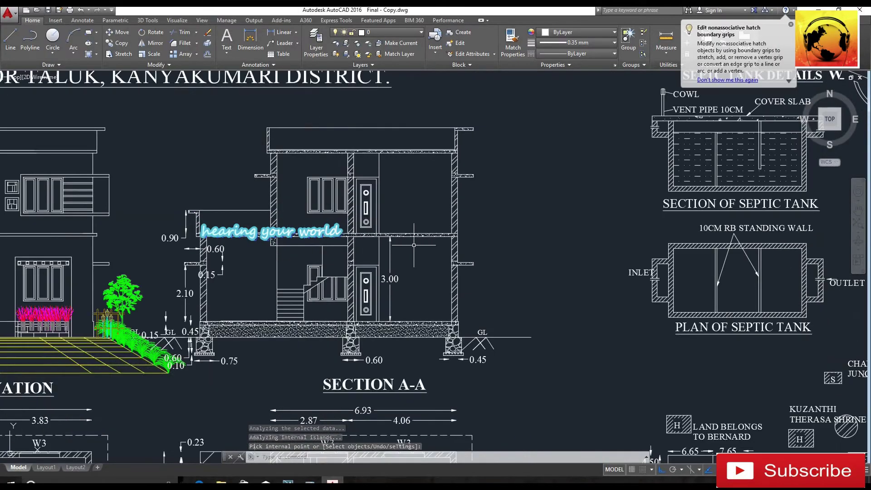
{"action": "left_click", "coordinate": [283, 34]}
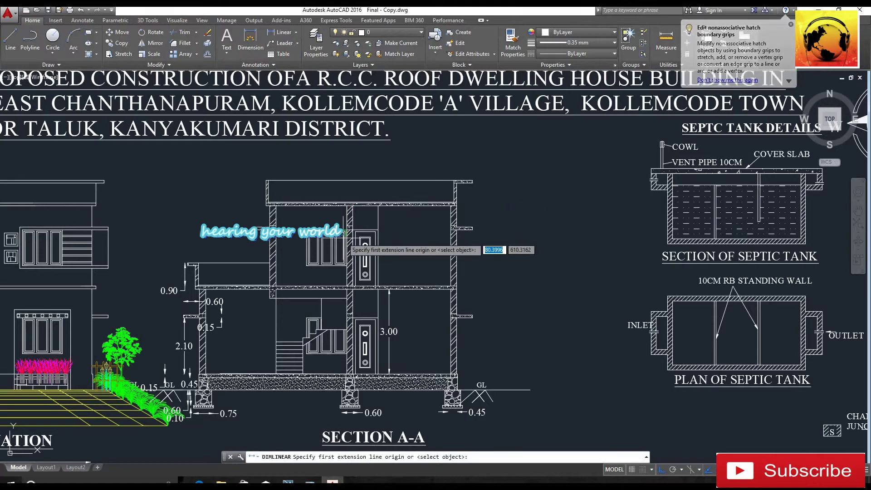
{"action": "scroll", "coordinate": [276, 179], "scroll_direction": "up", "scroll_amount": 4}
{"action": "left_click", "coordinate": [235, 186]}
{"action": "scroll", "coordinate": [240, 248], "scroll_direction": "up", "scroll_amount": 4}
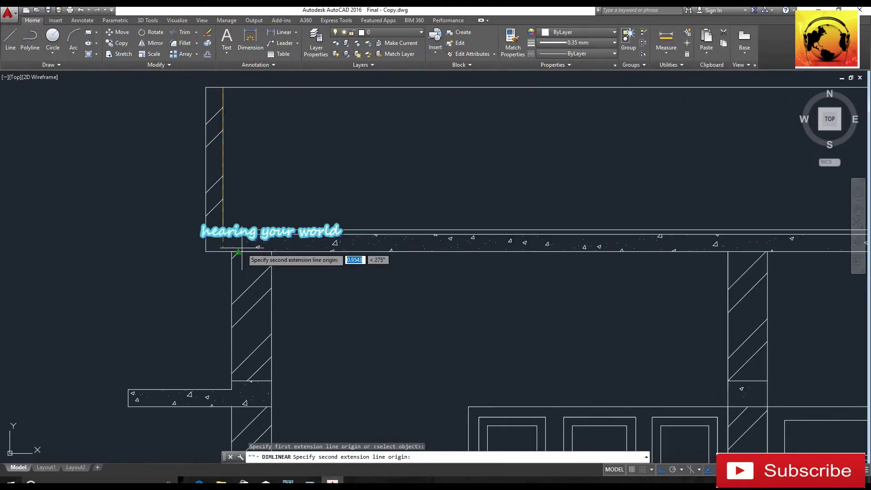
{"action": "left_click", "coordinate": [223, 251]}
{"action": "left_click", "coordinate": [472, 226]}
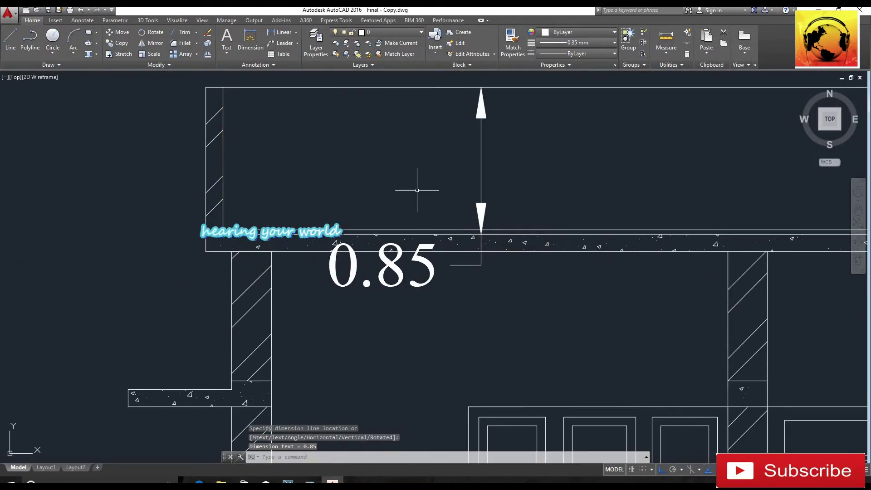
{"action": "scroll", "coordinate": [418, 185], "scroll_direction": "down", "scroll_amount": 5}
{"action": "middle_click_drag", "start_coordinate": [428, 277], "coordinate": [410, 230]}
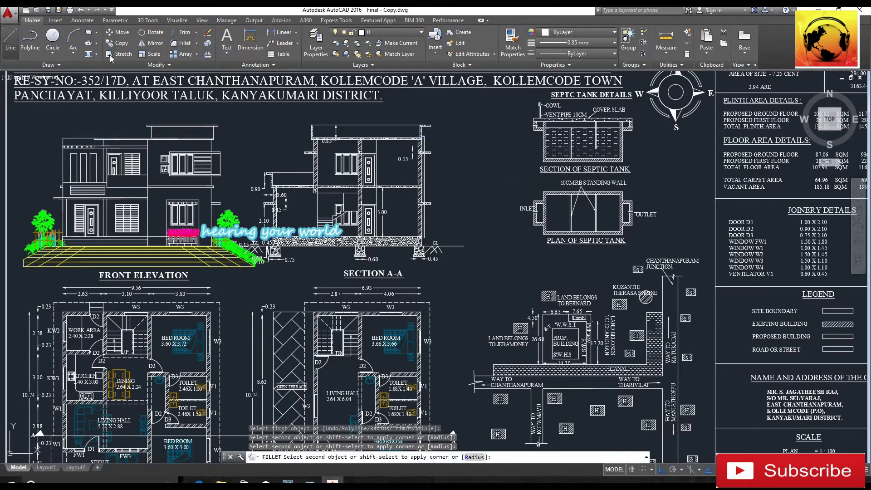
{"action": "key", "text": "Escape"}
{"action": "type", "text": "l"}
{"action": "key", "text": "Return"}
Copy the material labels and the rain water storage tank from the old Section A-A to the space beside the new Section A-A.
{"action": "left_click", "coordinate": [121, 43]}
{"action": "scroll", "coordinate": [457, 227], "scroll_direction": "down", "scroll_amount": 4}
{"action": "scroll", "coordinate": [187, 209], "scroll_direction": "up", "scroll_amount": 4}
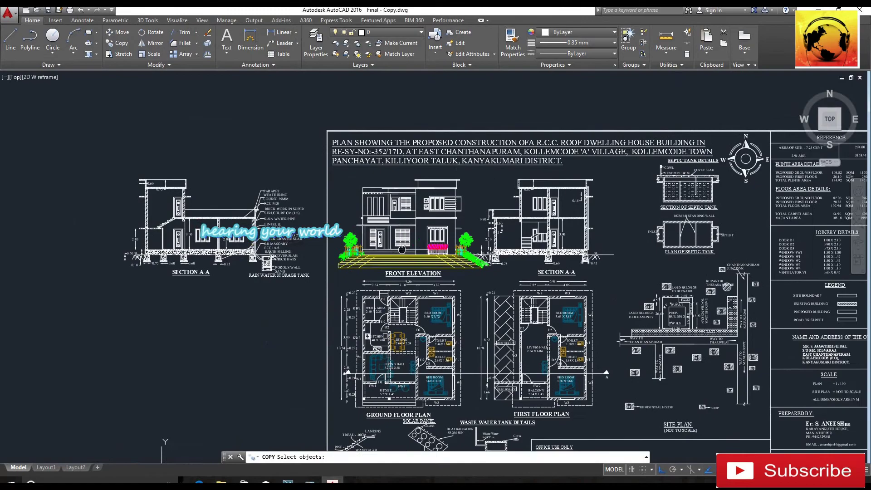
{"action": "left_click", "coordinate": [287, 150]}
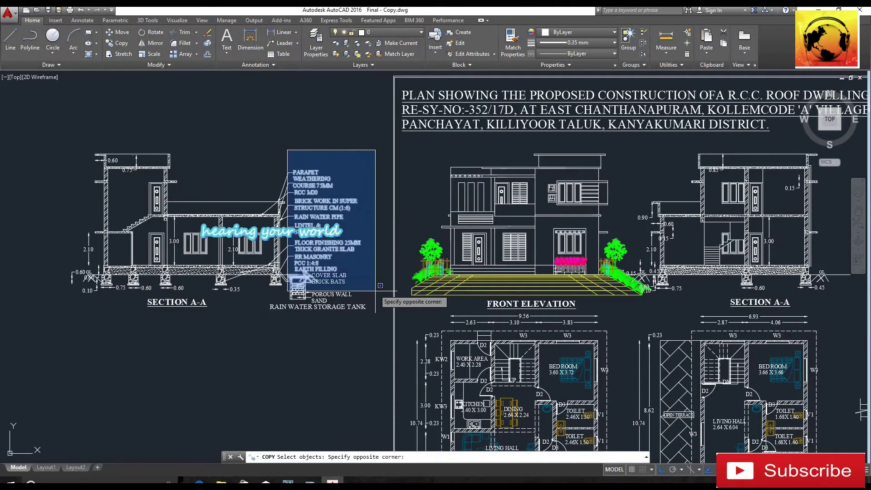
{"action": "left_click", "coordinate": [398, 351]}
{"action": "left_click", "coordinate": [296, 296]}
{"action": "scroll", "coordinate": [296, 295], "scroll_direction": "up", "scroll_amount": 5}
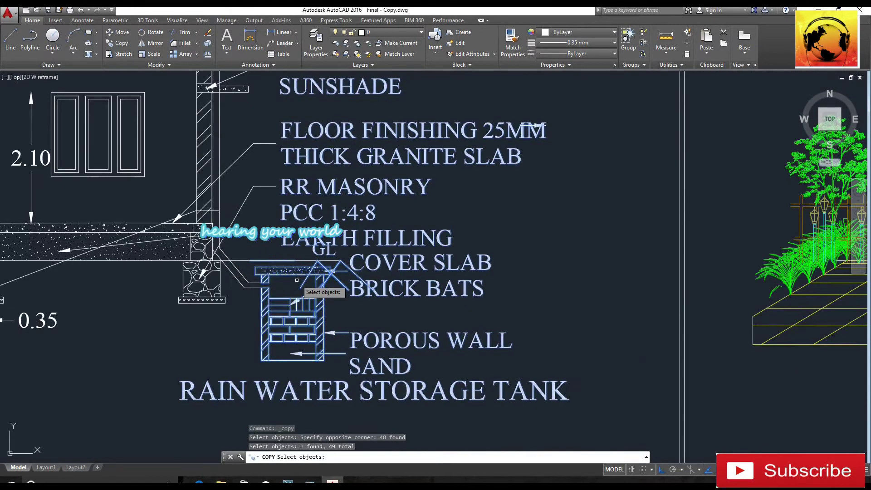
{"action": "key", "text": "Return"}
{"action": "scroll", "coordinate": [342, 268], "scroll_direction": "down", "scroll_amount": 5}
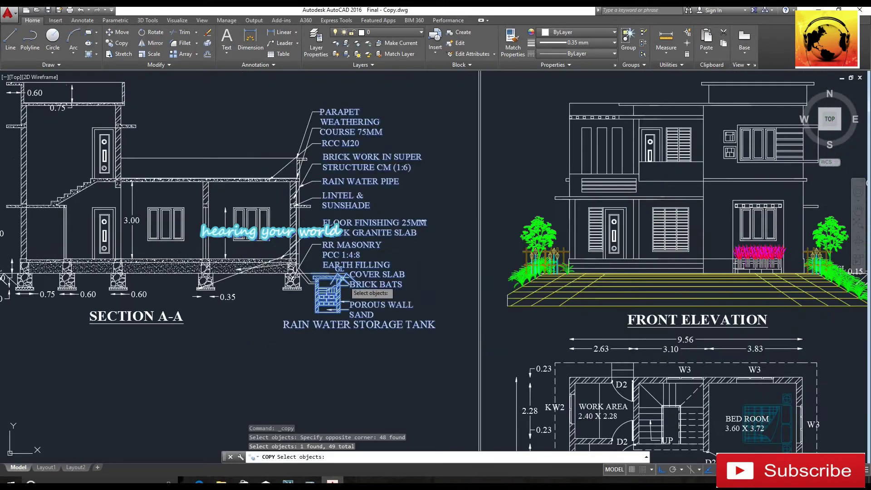
{"action": "scroll", "coordinate": [343, 267], "scroll_direction": "up", "scroll_amount": 2}
{"action": "left_click", "coordinate": [315, 267]}
{"action": "scroll", "coordinate": [370, 270], "scroll_direction": "down", "scroll_amount": 4}
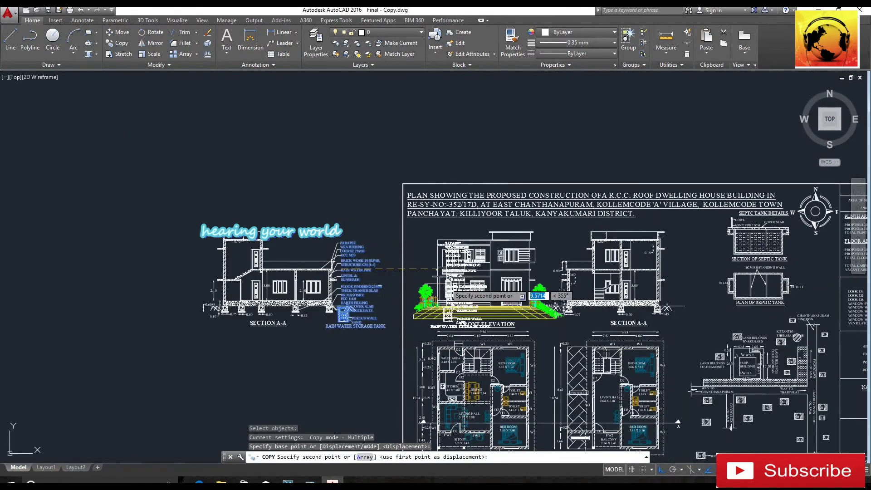
{"action": "middle_click_drag", "start_coordinate": [533, 282], "coordinate": [413, 282]}
{"action": "scroll", "coordinate": [561, 263], "scroll_direction": "up", "scroll_amount": 2}
{"action": "scroll", "coordinate": [560, 272], "scroll_direction": "up", "scroll_amount": 2}
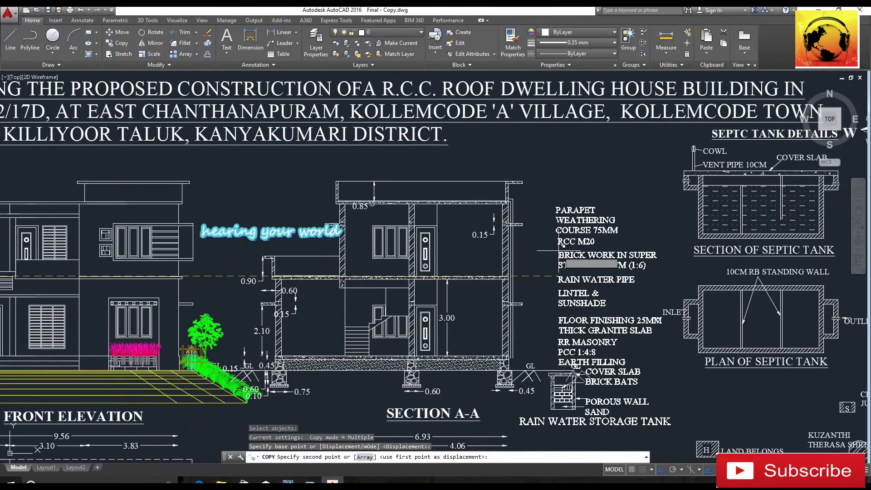
{"action": "left_click", "coordinate": [484, 258]}
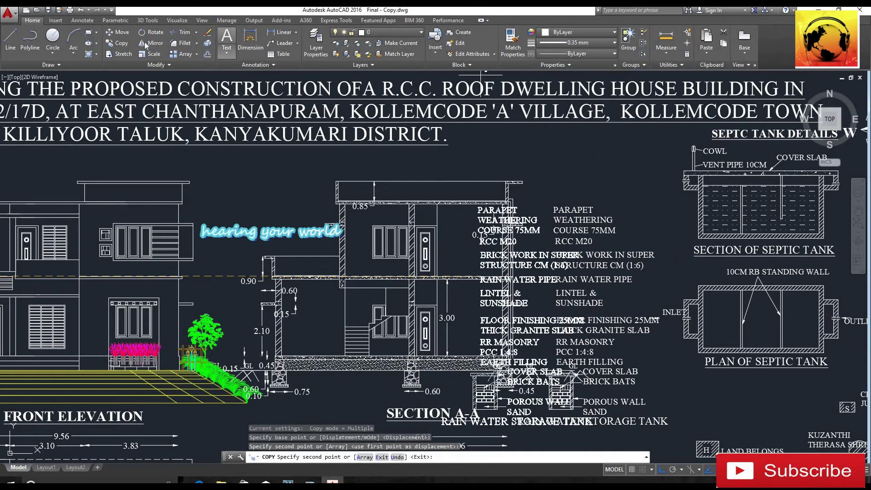
Move the copied PARAPET, WEATHERING COURSE 75MM label straight up, away from the RCC M20 label.
{"action": "left_click", "coordinate": [121, 32]}
{"action": "left_click", "coordinate": [580, 214]}
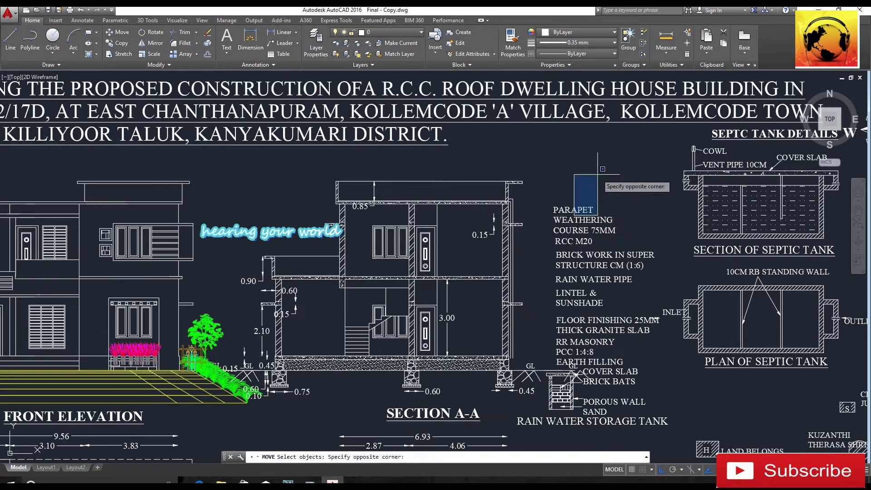
{"action": "left_click", "coordinate": [562, 222]}
{"action": "key", "text": "Return"}
{"action": "left_click", "coordinate": [620, 209]}
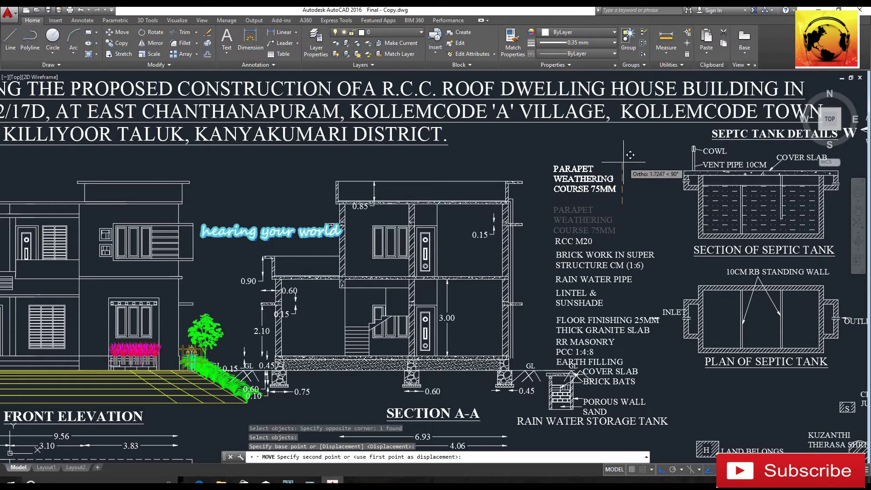
{"action": "left_click", "coordinate": [620, 174]}
Move the RCC M20 and BRICK WORK IN SUPER STRUCTURE CM (1:6) labels up below the weathering course label.
{"action": "key", "text": "Return"}
{"action": "left_click", "coordinate": [574, 241]}
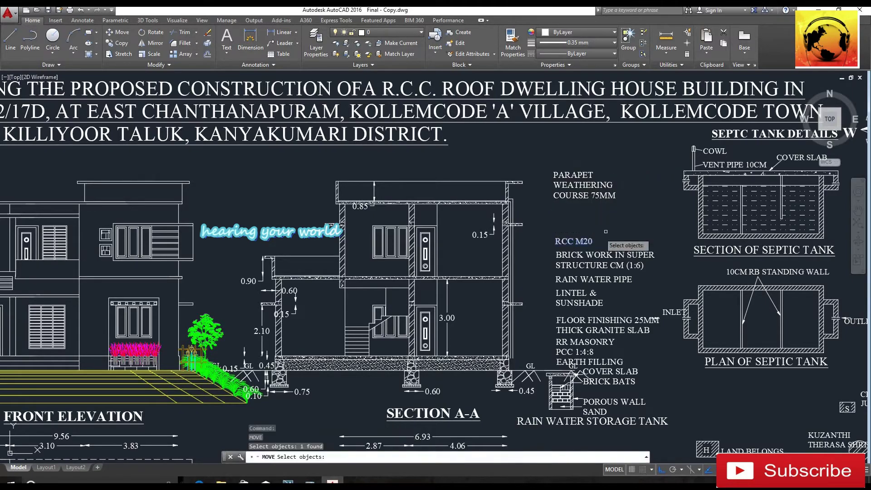
{"action": "key", "text": "Return"}
{"action": "left_click", "coordinate": [629, 218]}
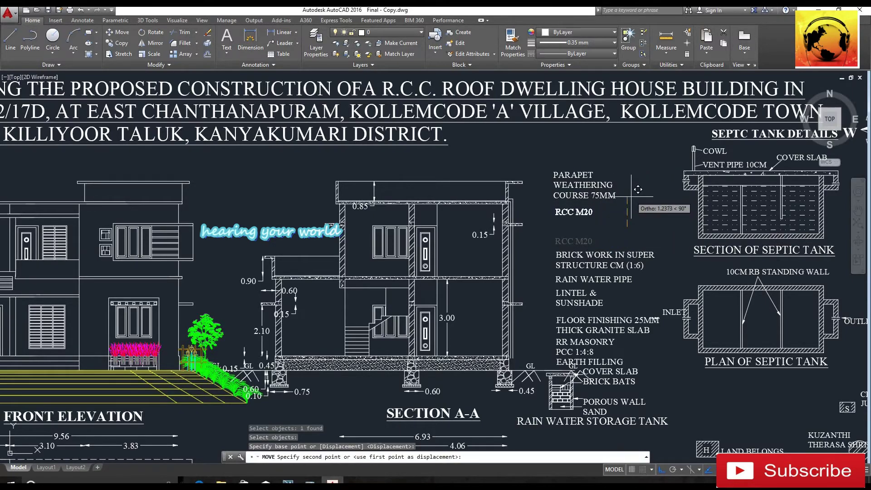
{"action": "left_click", "coordinate": [631, 196]}
{"action": "key", "text": "Return"}
{"action": "left_click", "coordinate": [594, 256]}
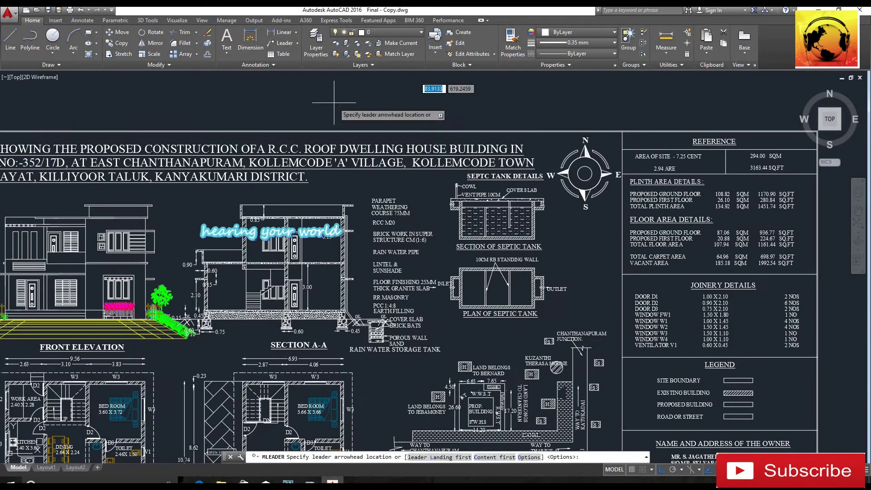
Add a multileader without text from the upper parapet wall of Section A-A to the PARAPET label, with Ortho off.
{"action": "scroll", "coordinate": [336, 191], "scroll_direction": "up", "scroll_amount": 7}
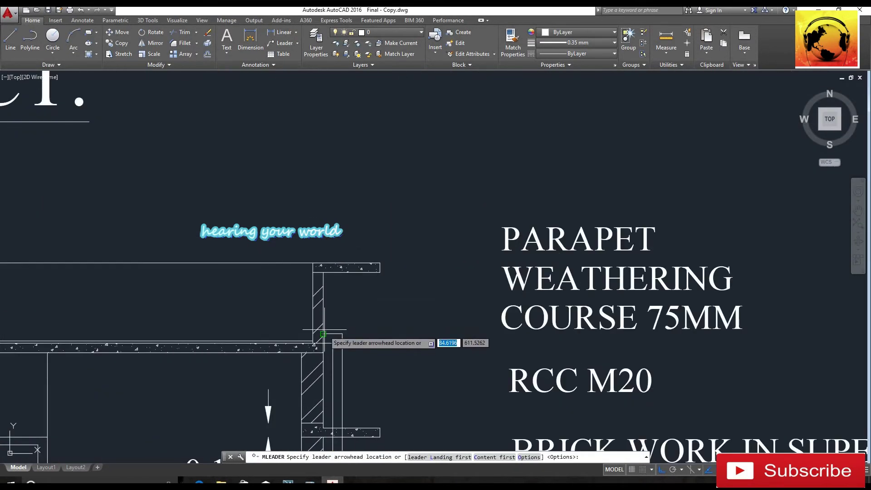
{"action": "left_click", "coordinate": [323, 307]}
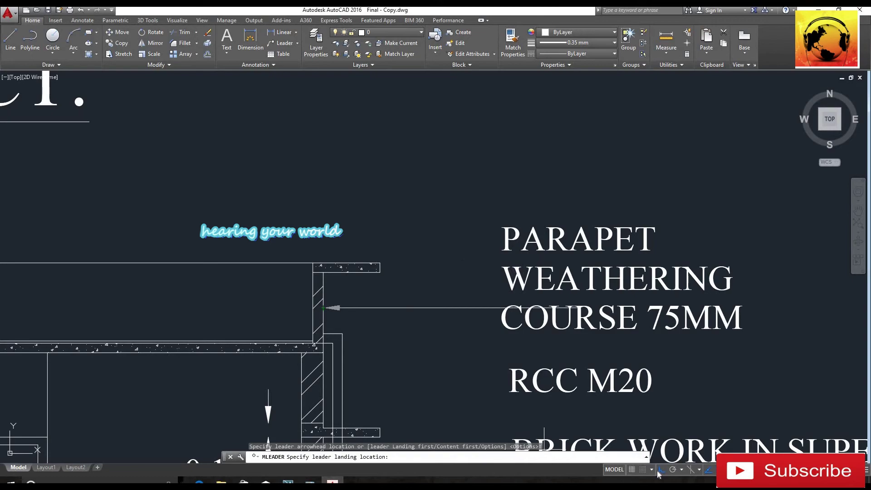
{"action": "left_click", "coordinate": [446, 243]}
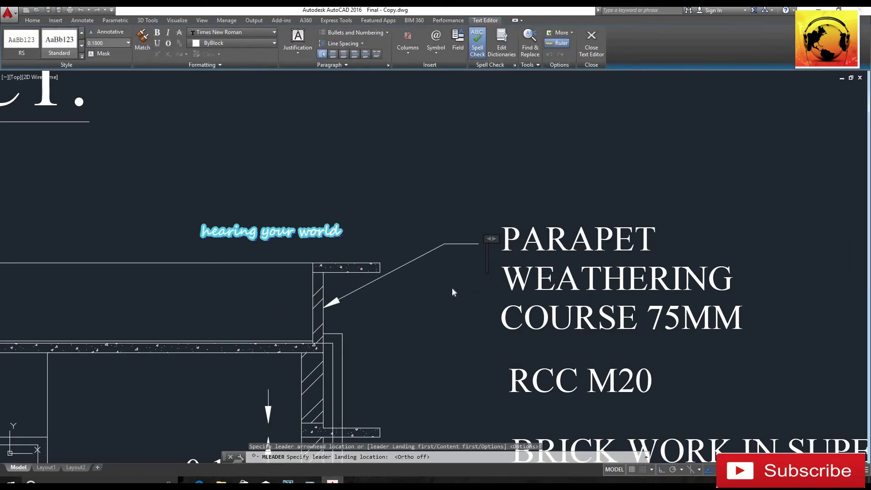
{"action": "key", "text": "Return"}
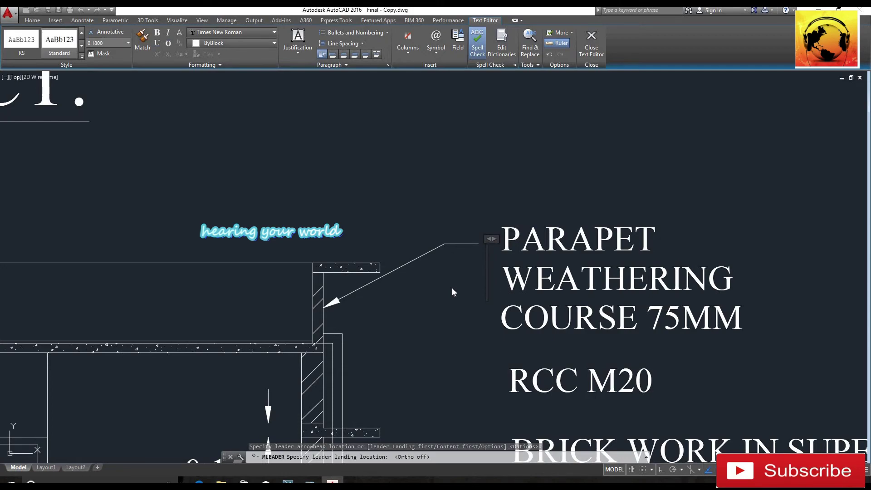
{"action": "right_click", "coordinate": [452, 287]}
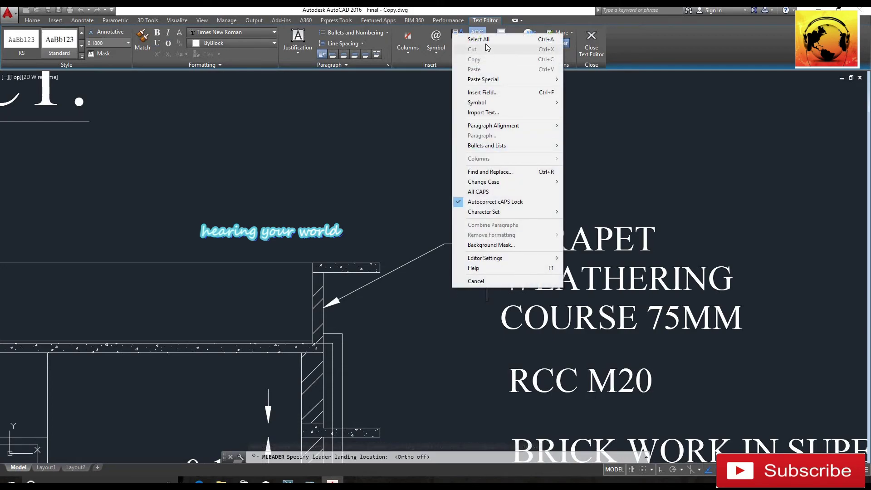
{"action": "left_click", "coordinate": [457, 281]}
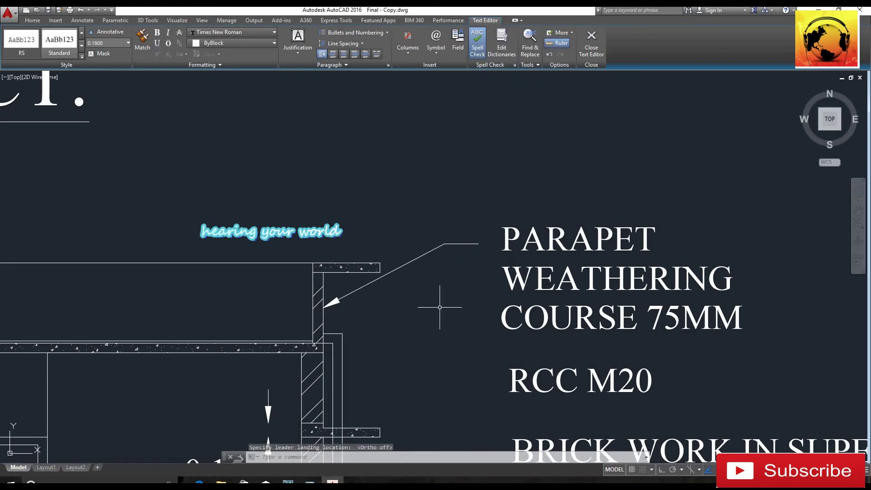
Add multileaders from the matching parts of Section A-A, from the roof slab down to the foundation filling, to the remaining labels.
{"action": "middle_click_drag", "start_coordinate": [463, 340], "coordinate": [440, 198]}
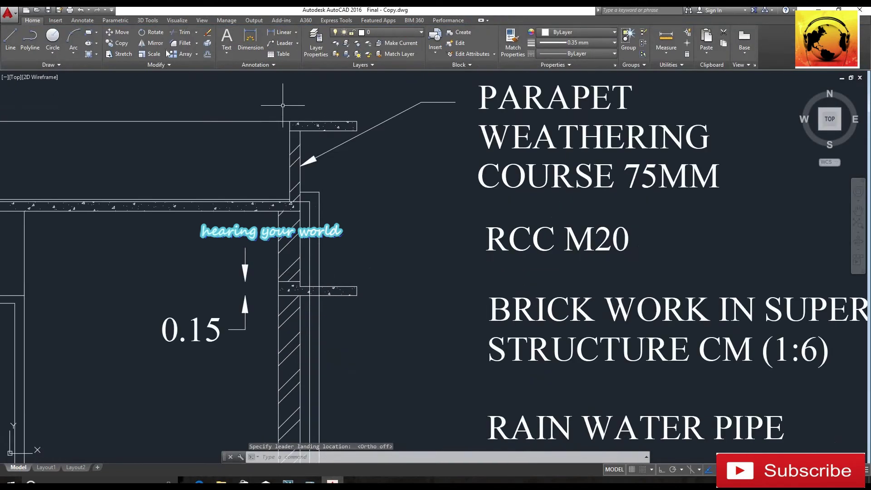
{"action": "left_click", "coordinate": [284, 43]}
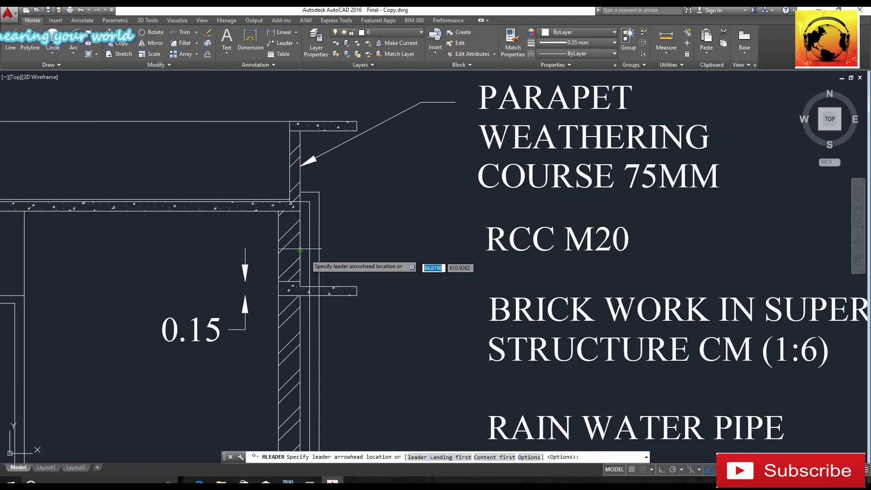
{"action": "scroll", "coordinate": [290, 204], "scroll_direction": "up", "scroll_amount": 4}
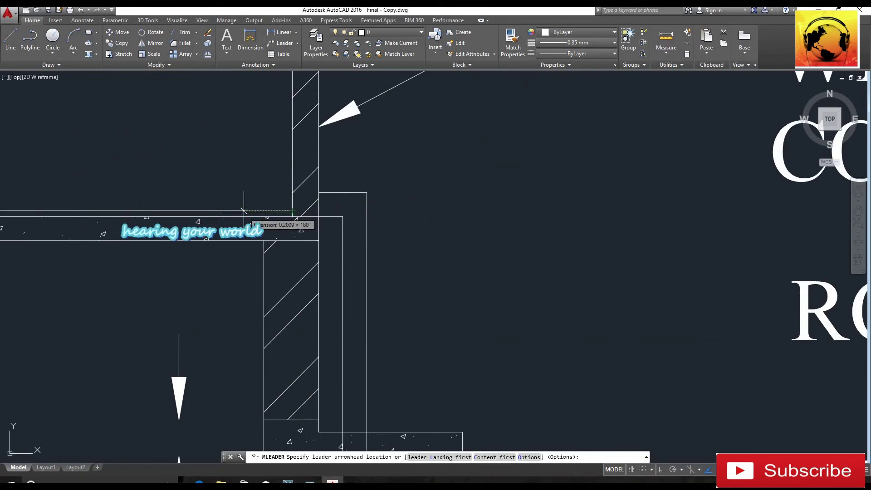
{"action": "scroll", "coordinate": [243, 211], "scroll_direction": "down", "scroll_amount": 4}
{"action": "left_click", "coordinate": [322, 219]}
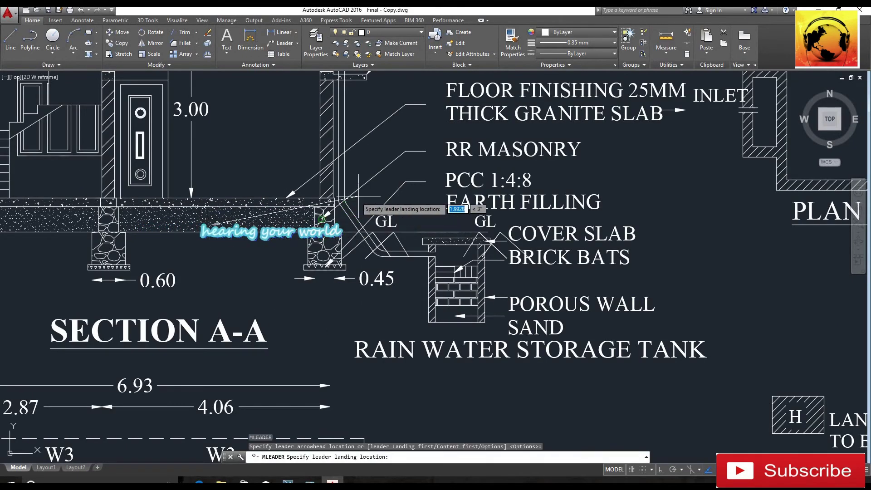